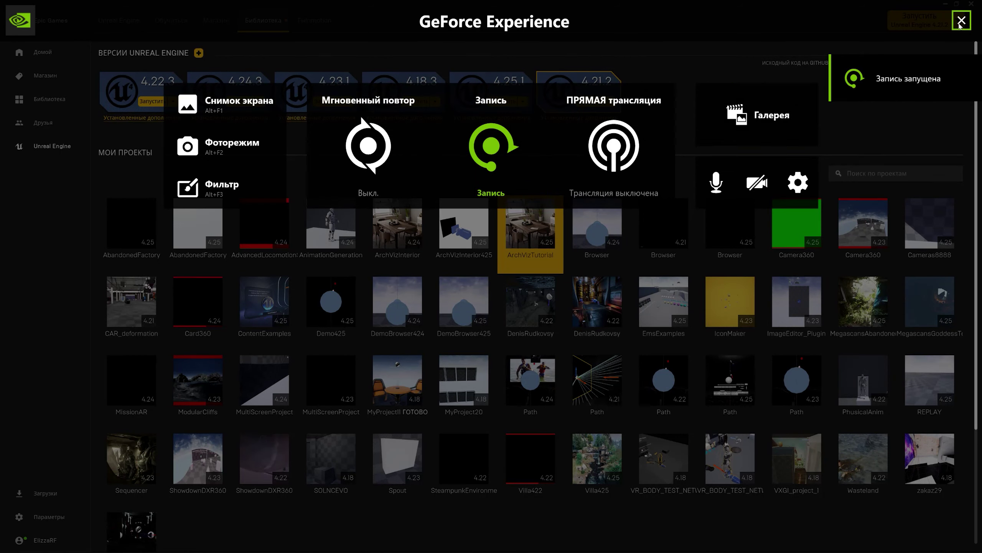
- Dismiss the GeForce overlay and search the Vault for the camera asset
{"action": "key", "text": "alt+z"}
{"action": "scroll", "coordinate": [734, 491], "scroll_direction": "down", "scroll_amount": 4}
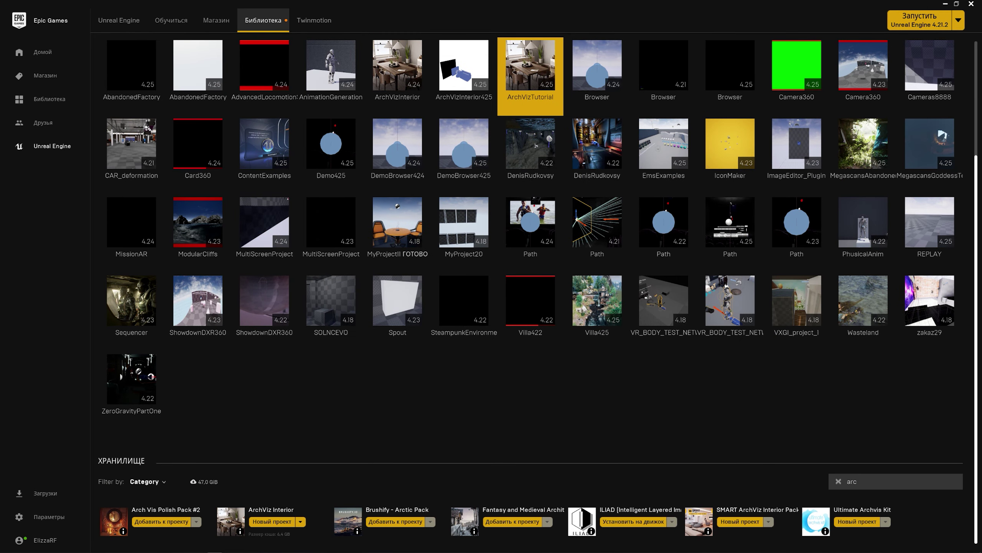
{"action": "double_click", "coordinate": [846, 483]}
{"action": "type", "text": "came"}
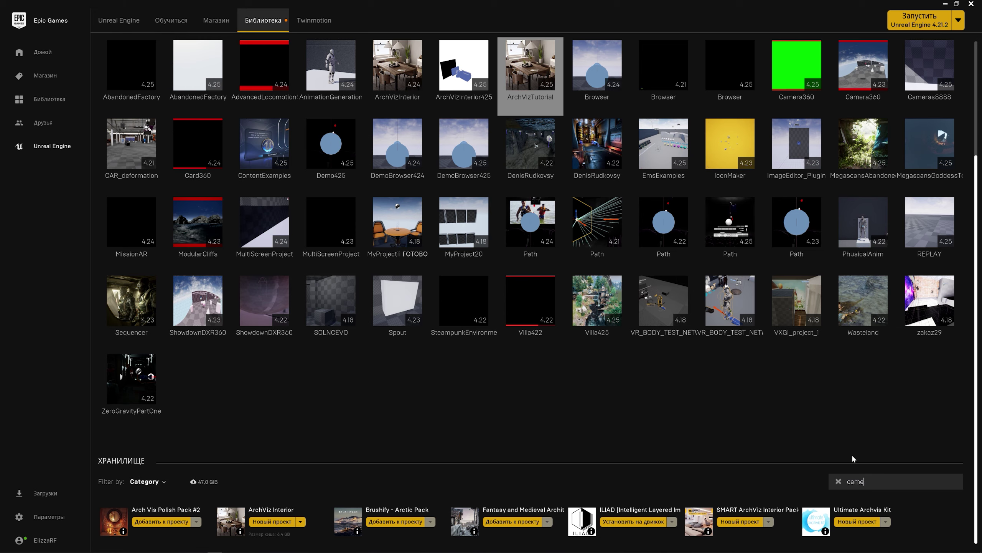
{"action": "type", "text": "ra"}
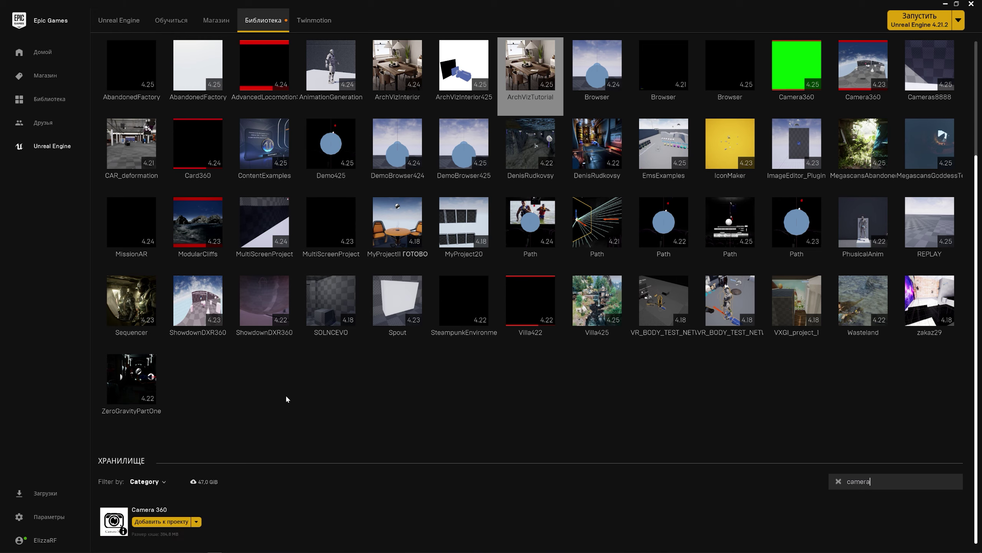
- Add the Camera 360 vault asset to the ArchVizTutorial project
{"action": "left_click", "coordinate": [163, 522]}
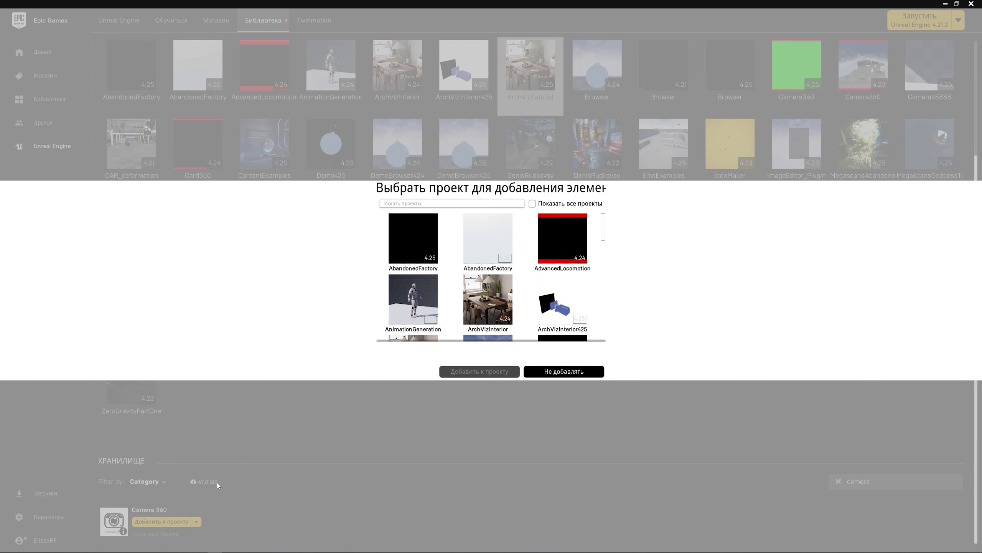
{"action": "scroll", "coordinate": [487, 298], "scroll_direction": "down", "scroll_amount": 2}
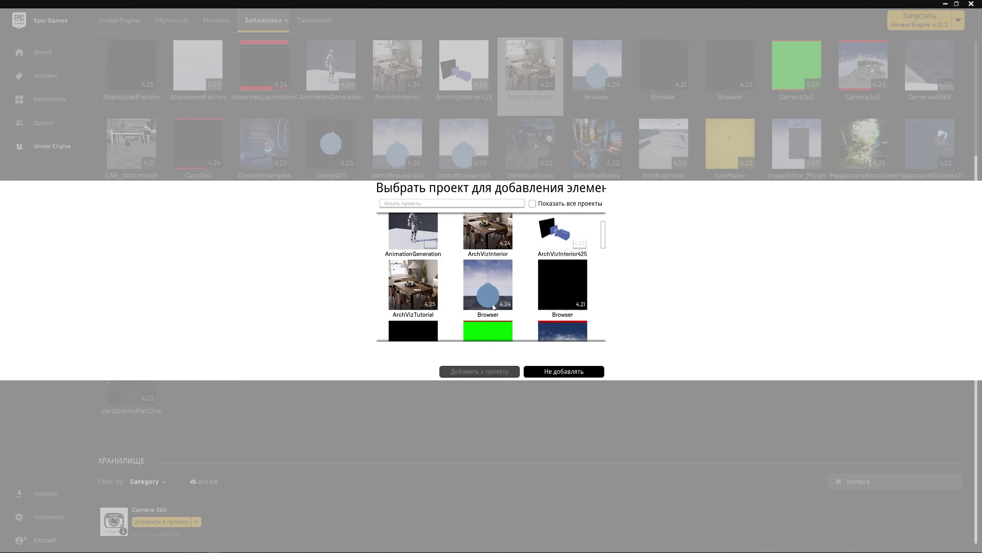
{"action": "left_click", "coordinate": [424, 290]}
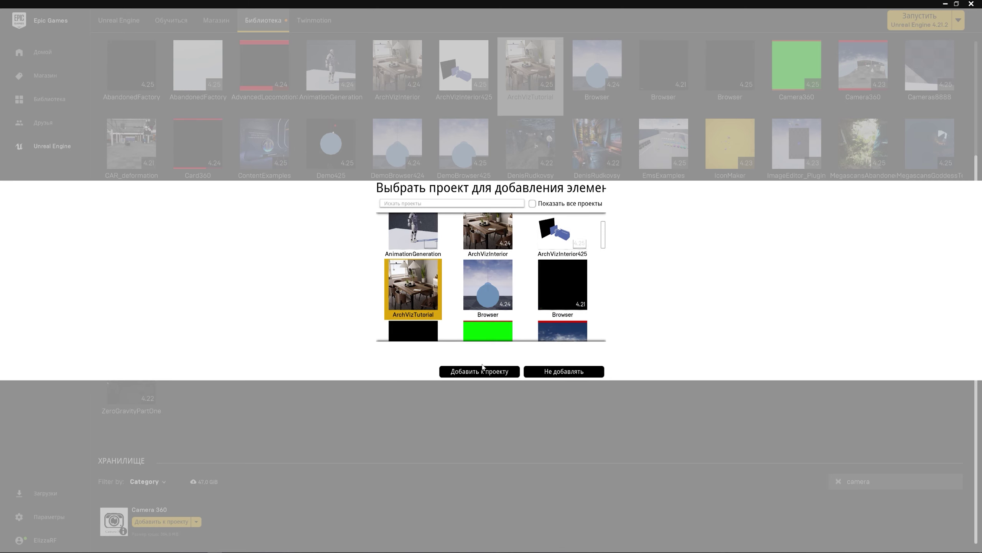
{"action": "left_click", "coordinate": [482, 371]}
{"action": "scroll", "coordinate": [474, 297], "scroll_direction": "up", "scroll_amount": 5}
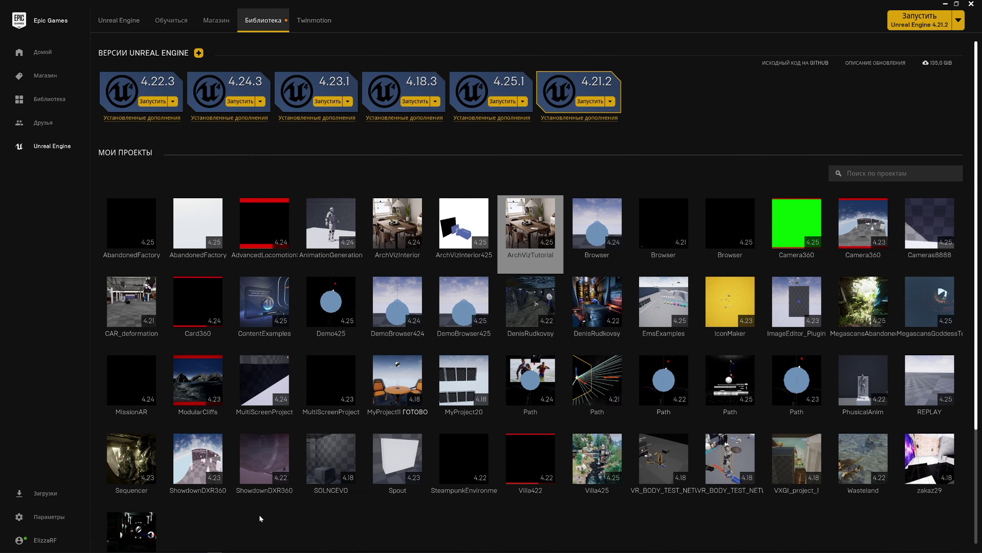
- Launch the ArchVizTutorial project and open Notepad from Start search
{"action": "double_click", "coordinate": [530, 236]}
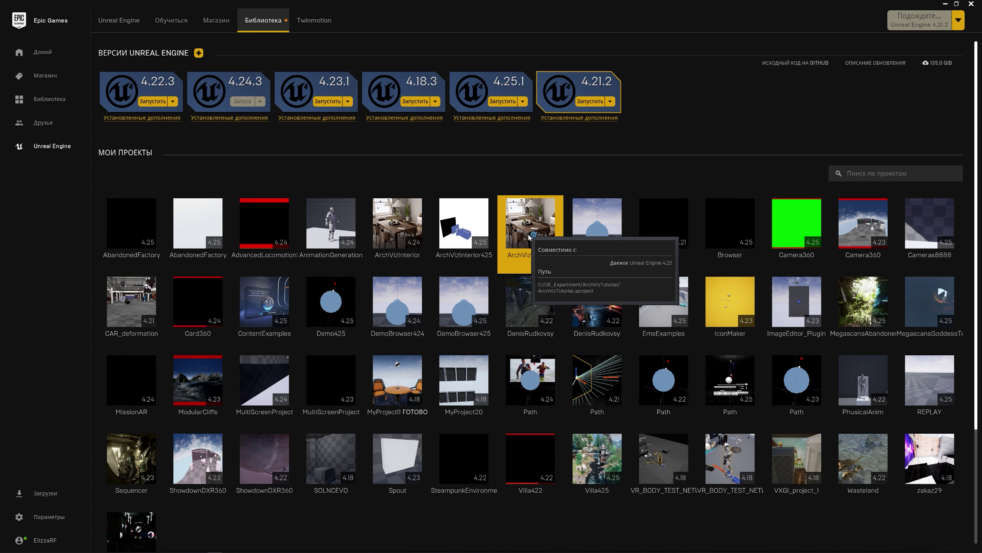
{"action": "key", "text": "super"}
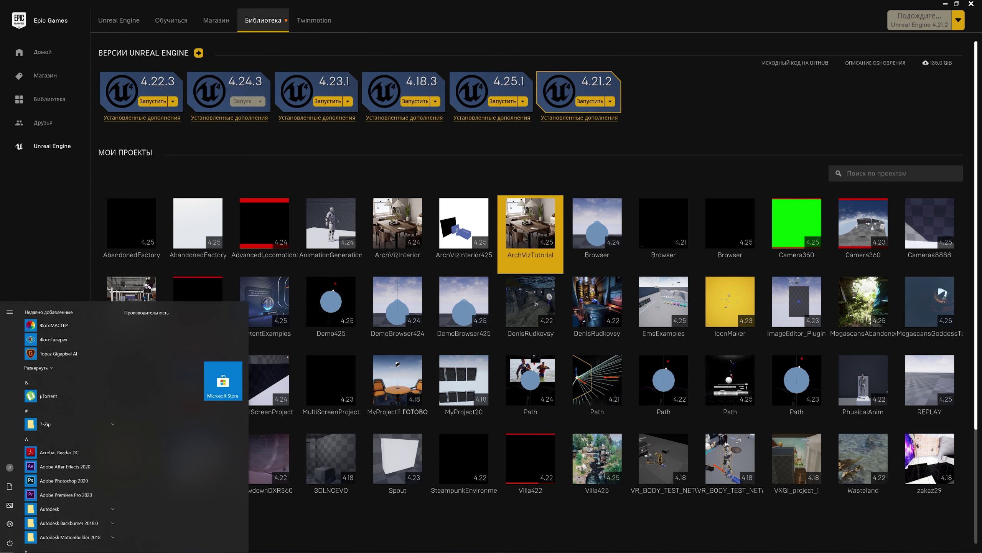
{"action": "type", "text": "note"}
{"action": "key", "text": "Return"}
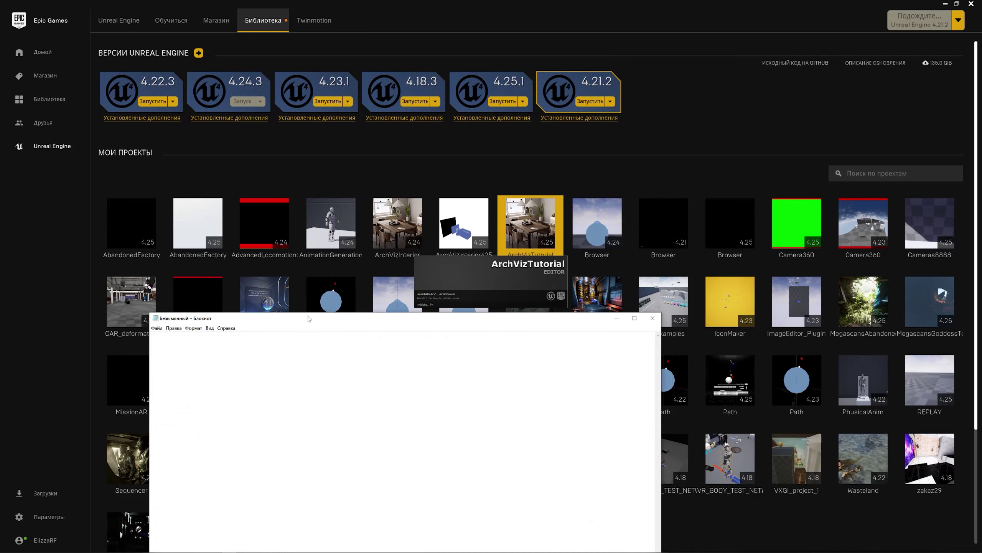
{"action": "left_click_drag", "start_coordinate": [504, 319], "coordinate": [648, 179]}
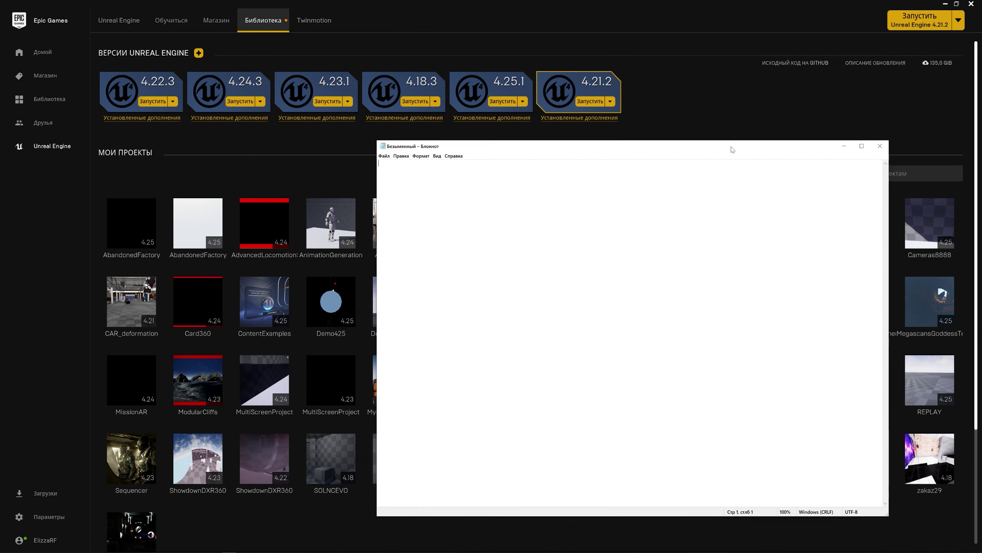
- Set the Notepad font size to 16
{"action": "left_click", "coordinate": [395, 187]}
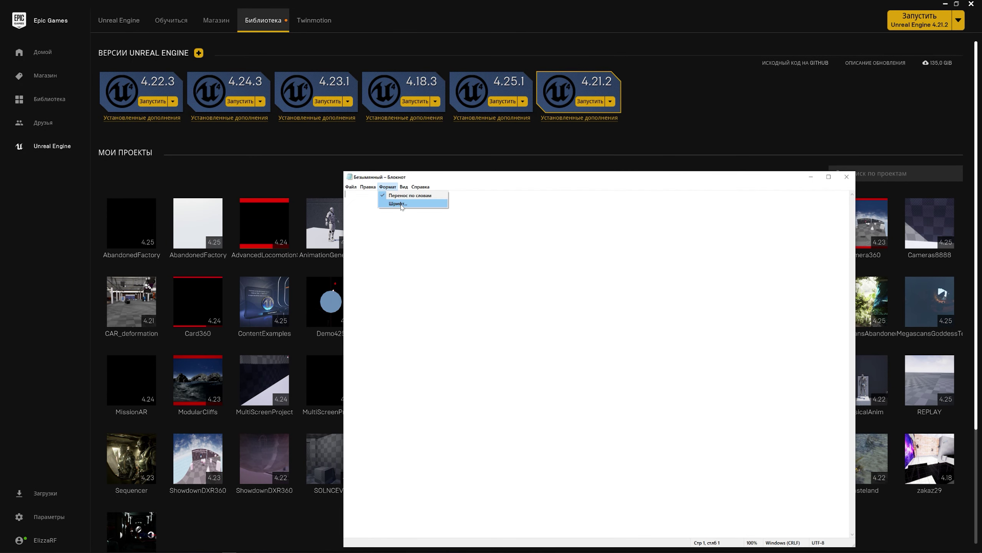
{"action": "left_click", "coordinate": [401, 204]}
{"action": "left_click", "coordinate": [516, 292]}
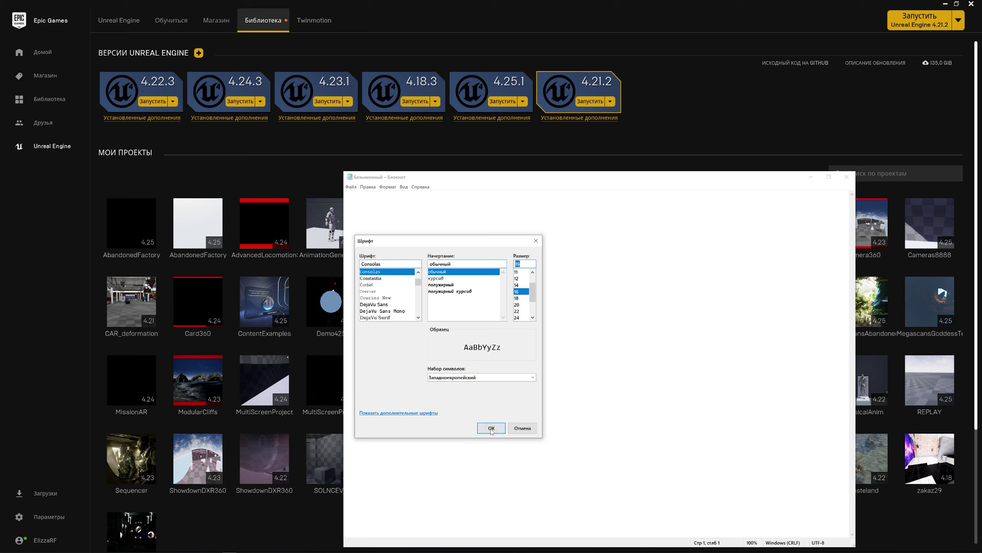
{"action": "left_click", "coordinate": [492, 428]}
{"action": "type", "text": "This tutorial - Full Raytracing + Camera 360 in"}
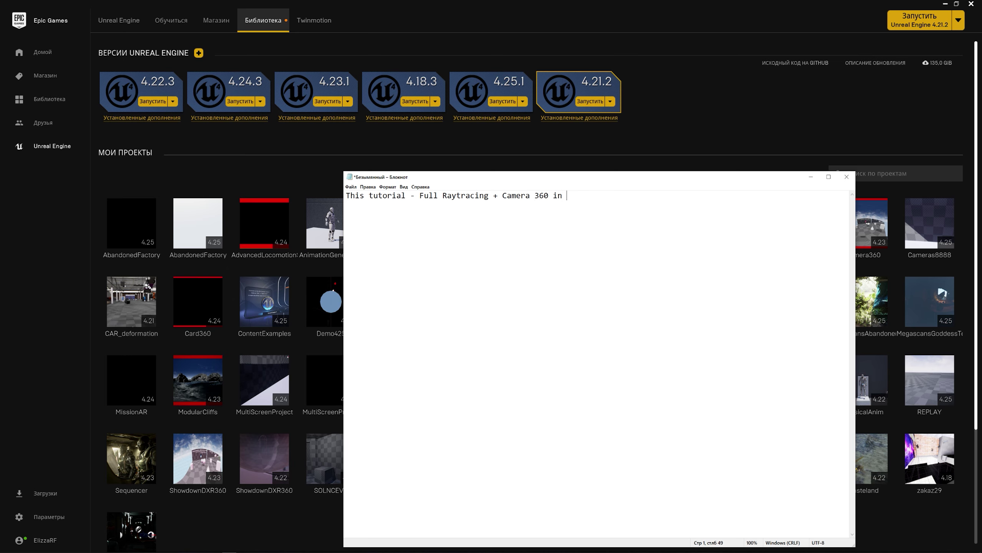
- Type a title line in Notepad, then select and delete it
{"action": "type", "text": "Archviz Project"}
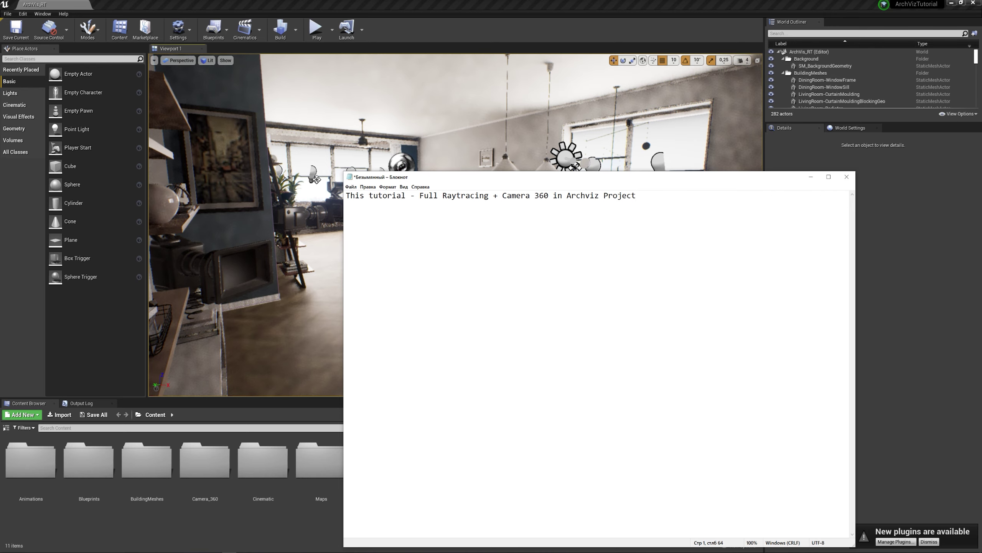
{"action": "left_click_drag", "start_coordinate": [578, 183], "coordinate": [406, 250]}
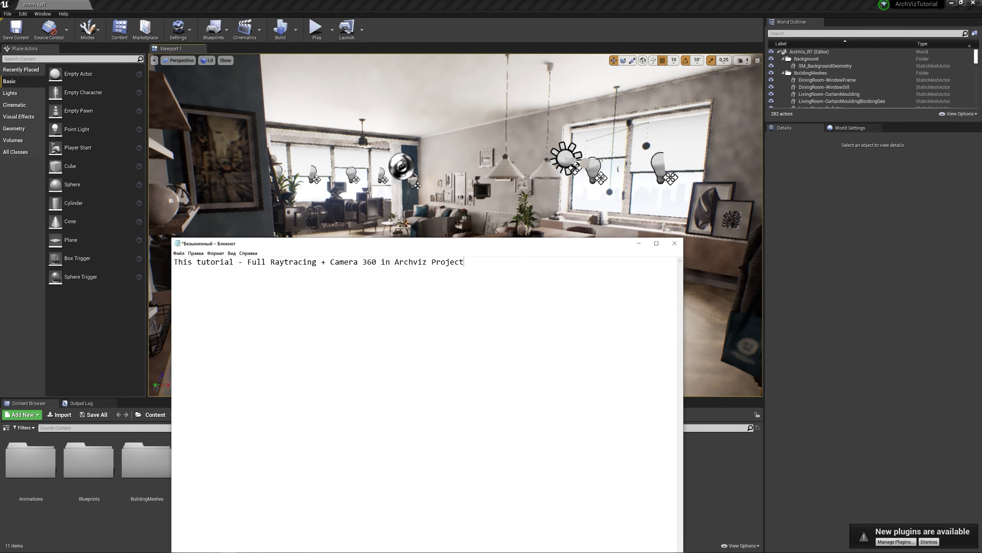
{"action": "left_click_drag", "start_coordinate": [464, 262], "coordinate": [174, 262]}
{"action": "key", "text": "Delete"}
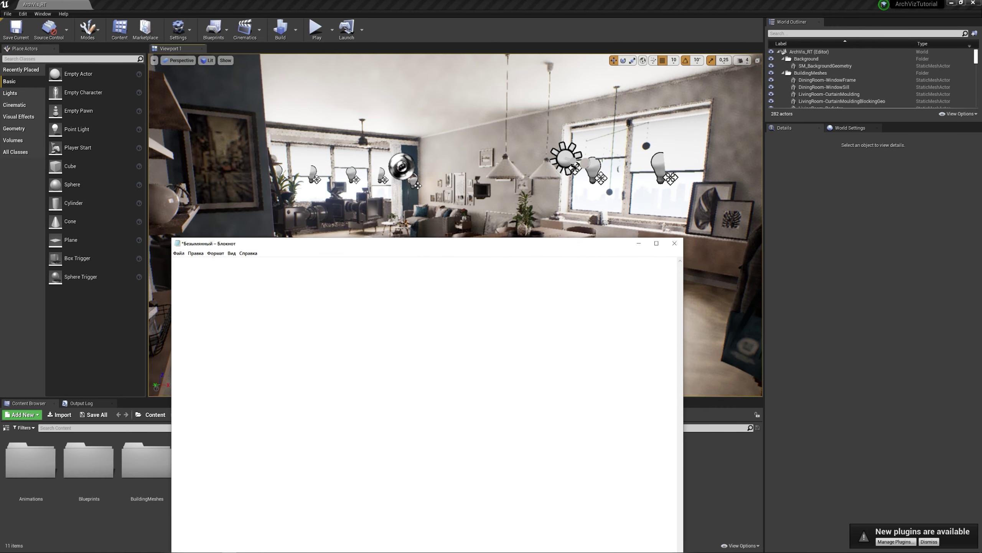
- Minimize Notepad and turn on the viewport's frame-rate stats
{"action": "left_click", "coordinate": [639, 245]}
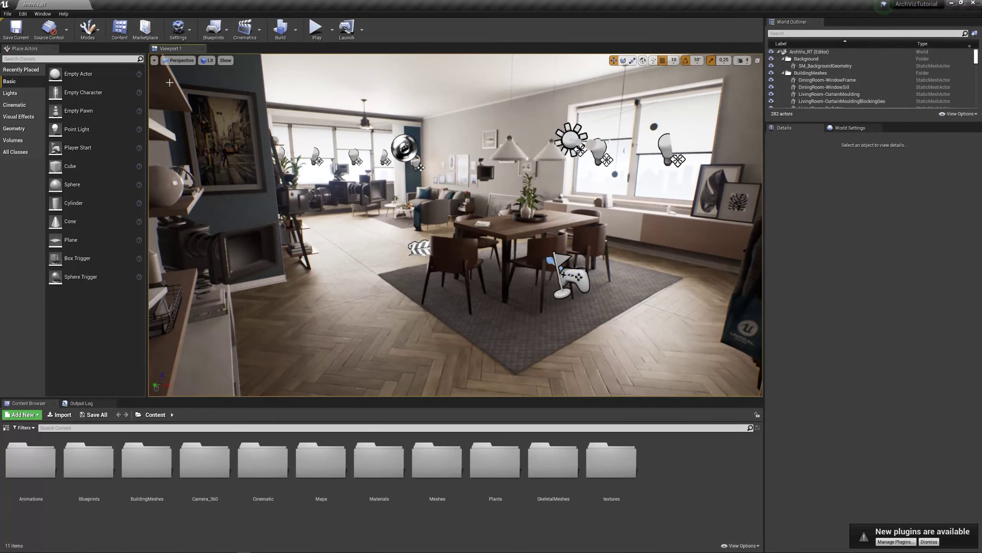
{"action": "left_click", "coordinate": [154, 60]}
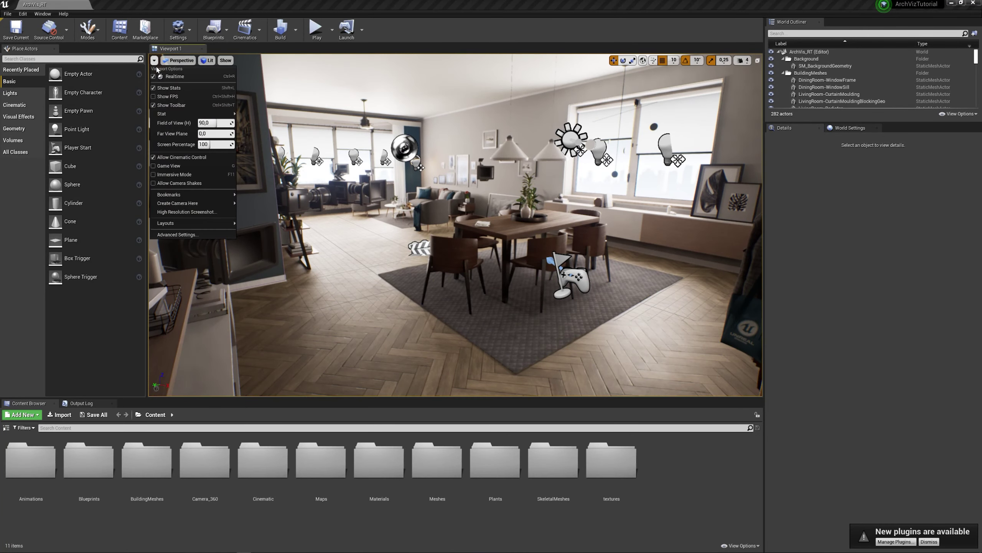
{"action": "left_click", "coordinate": [174, 103]}
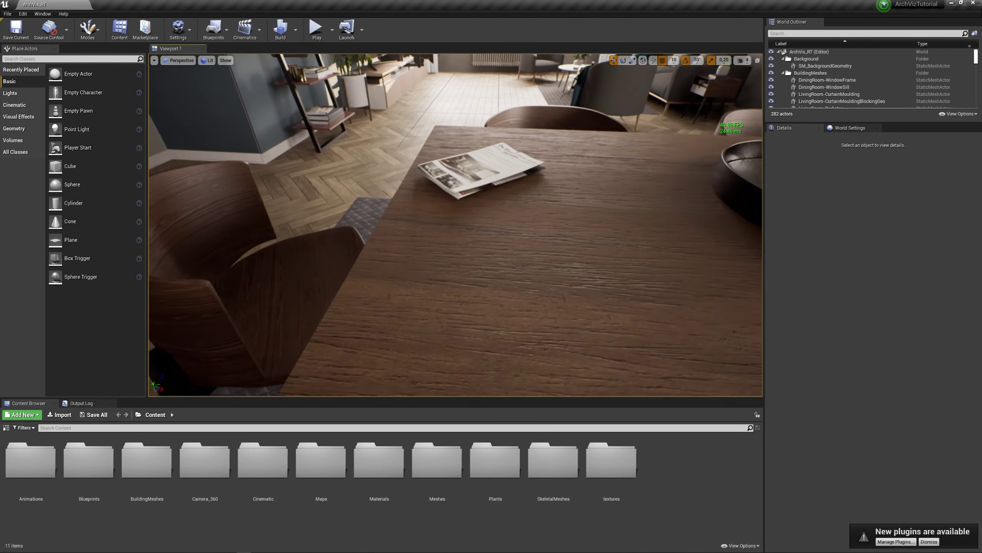
- Open and close the Plugins window, then switch the viewport to Unlit
{"action": "left_click", "coordinate": [896, 542]}
{"action": "left_click", "coordinate": [587, 98]}
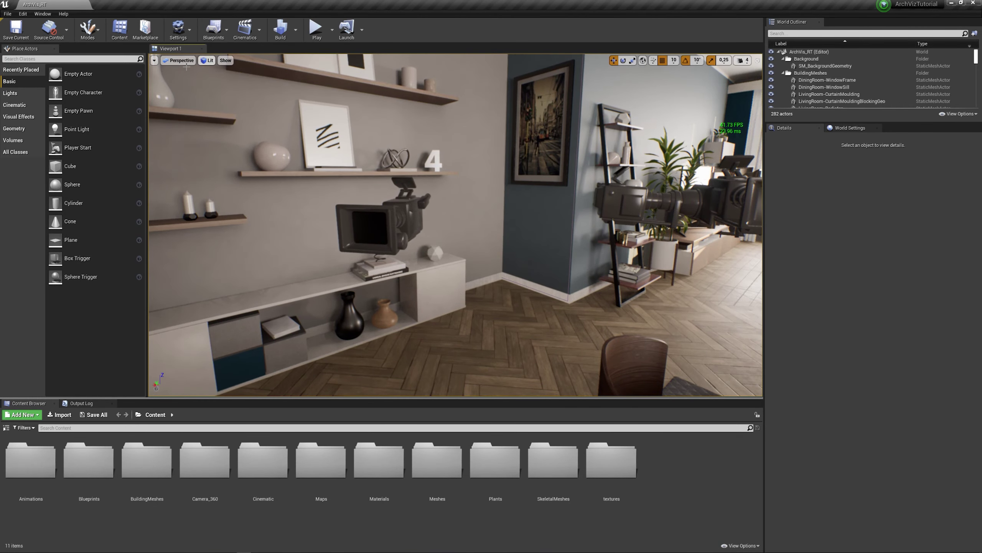
{"action": "left_click", "coordinate": [207, 60]}
{"action": "left_click", "coordinate": [216, 82]}
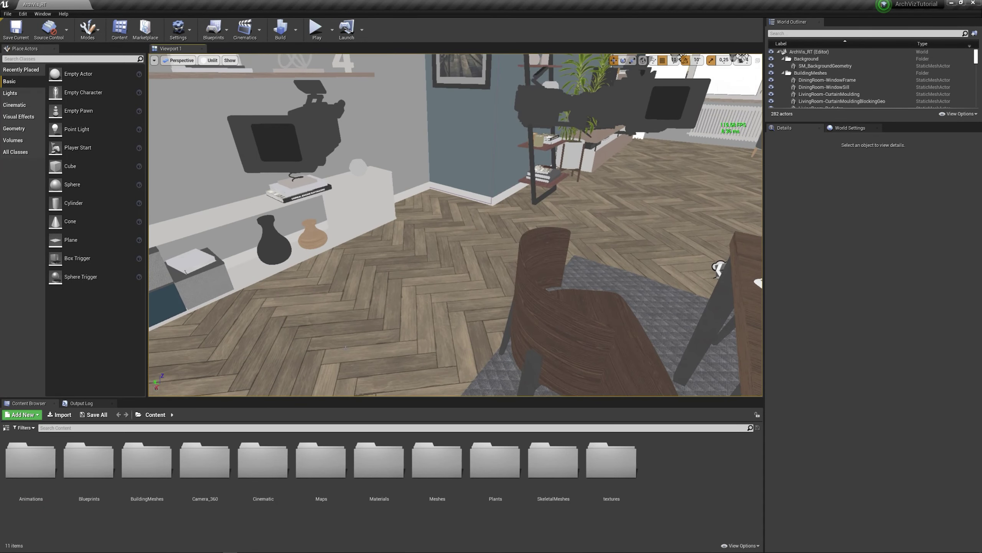
- Place Camera_Rec_360 and Camera_point_360 from Camera_360/Blueprints into the level
{"action": "double_click", "coordinate": [204, 463]}
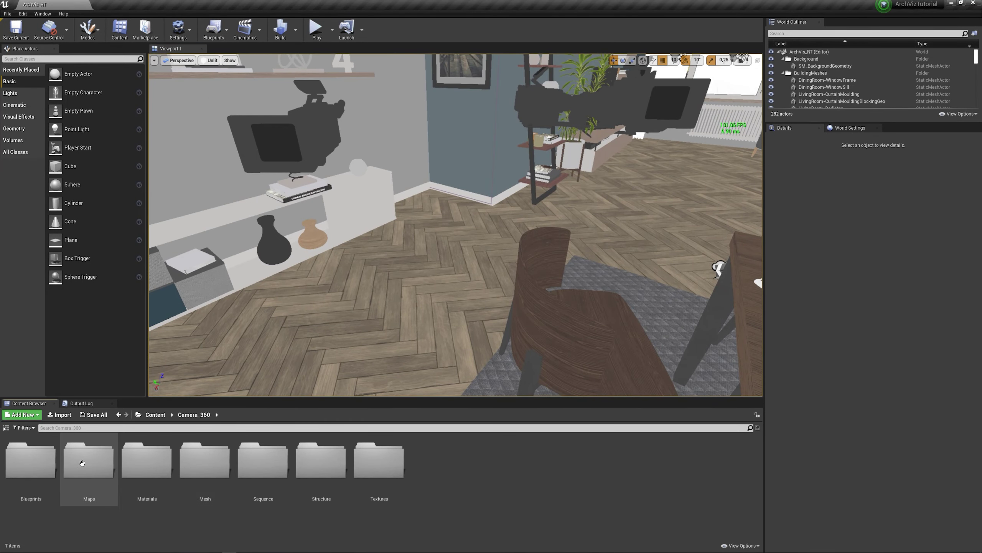
{"action": "left_click", "coordinate": [36, 464]}
{"action": "double_click", "coordinate": [36, 465]}
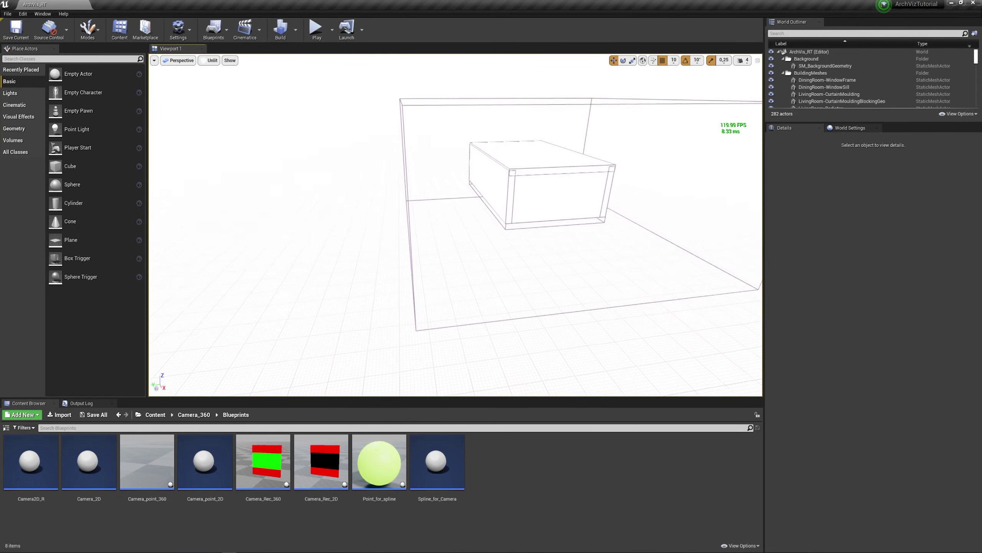
{"action": "left_click", "coordinate": [263, 464]}
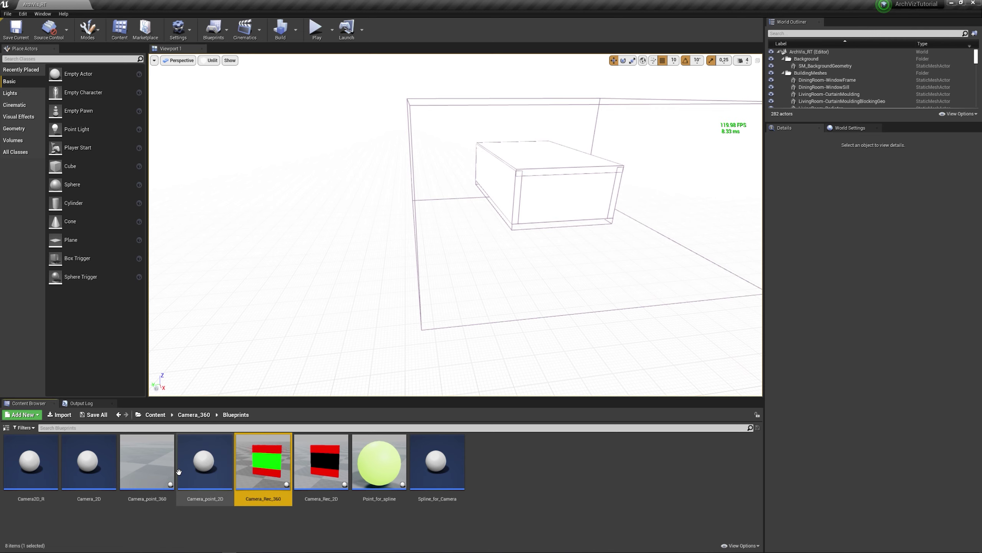
{"action": "left_click", "coordinate": [147, 464], "text": "ctrl"}
{"action": "left_click_drag", "start_coordinate": [263, 464], "coordinate": [324, 257]}
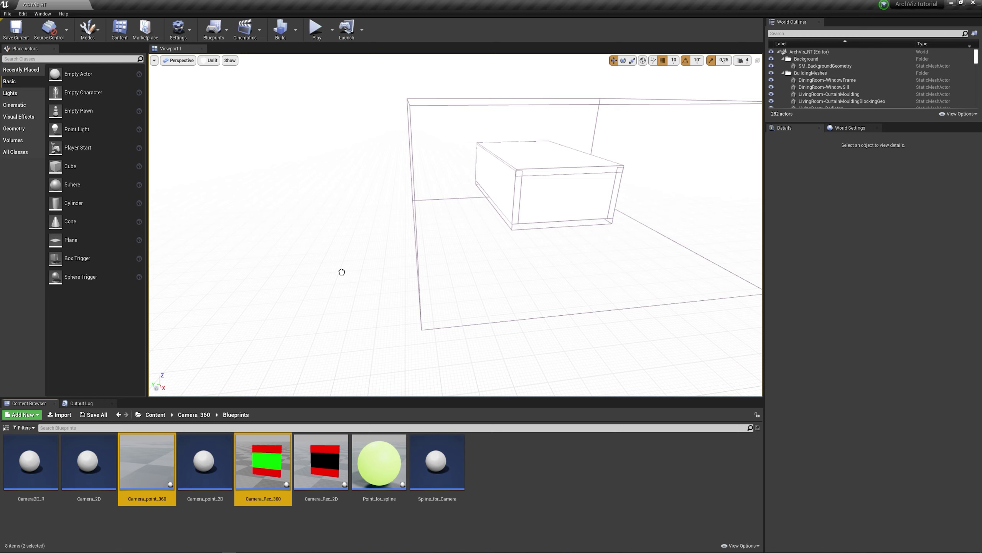
{"action": "left_click_drag", "start_coordinate": [342, 272], "coordinate": [340, 272]}
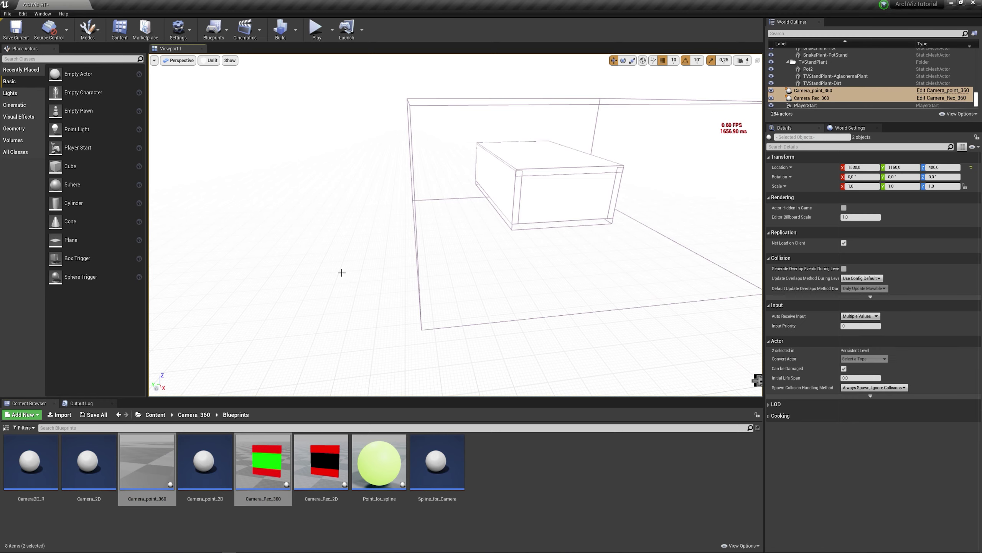
- Move Camera_point_360 aside and rotate Camera_Rec_360 about 180°
{"action": "right_click_drag", "start_coordinate": [366, 203], "coordinate": [363, 233]}
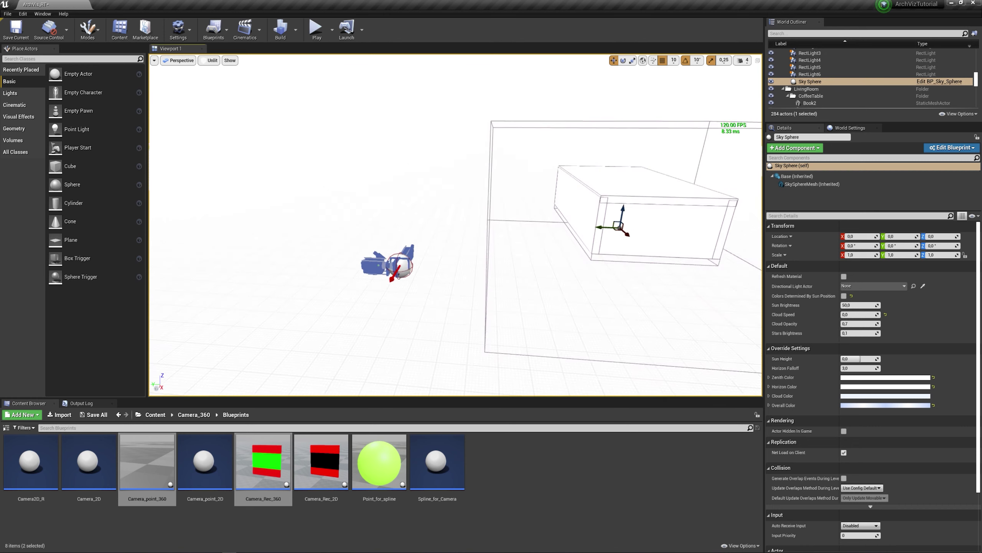
{"action": "left_click", "coordinate": [364, 279]}
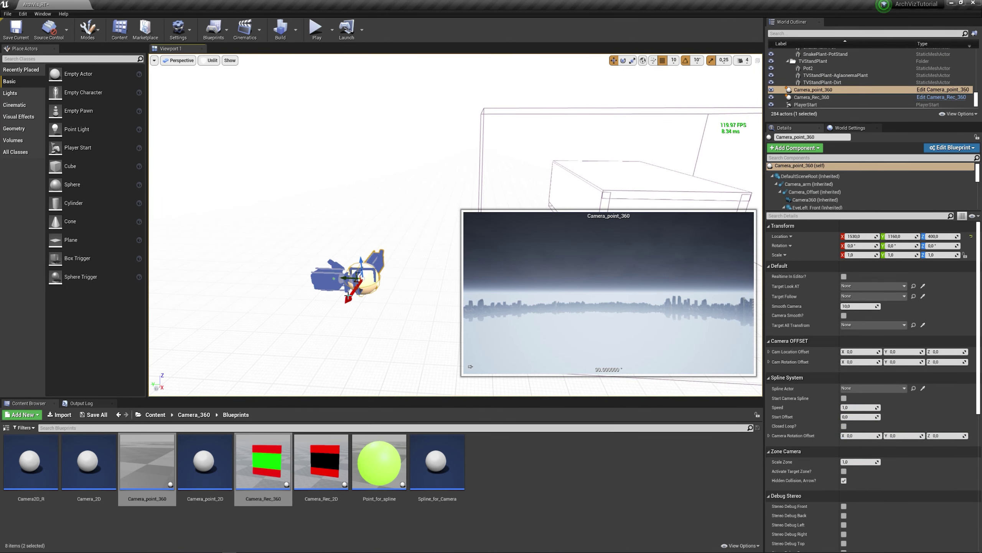
{"action": "middle_click_drag", "start_coordinate": [348, 294], "coordinate": [336, 298]}
{"action": "mouse_move", "coordinate": [322, 292]}
{"action": "left_mouse_down"}
{"action": "mouse_move", "coordinate": [387, 298]}
{"action": "mouse_move", "coordinate": [337, 312]}
{"action": "mouse_move", "coordinate": [411, 257]}
{"action": "left_mouse_up"}
{"action": "left_click", "coordinate": [338, 300]}
{"action": "key", "text": "e"}
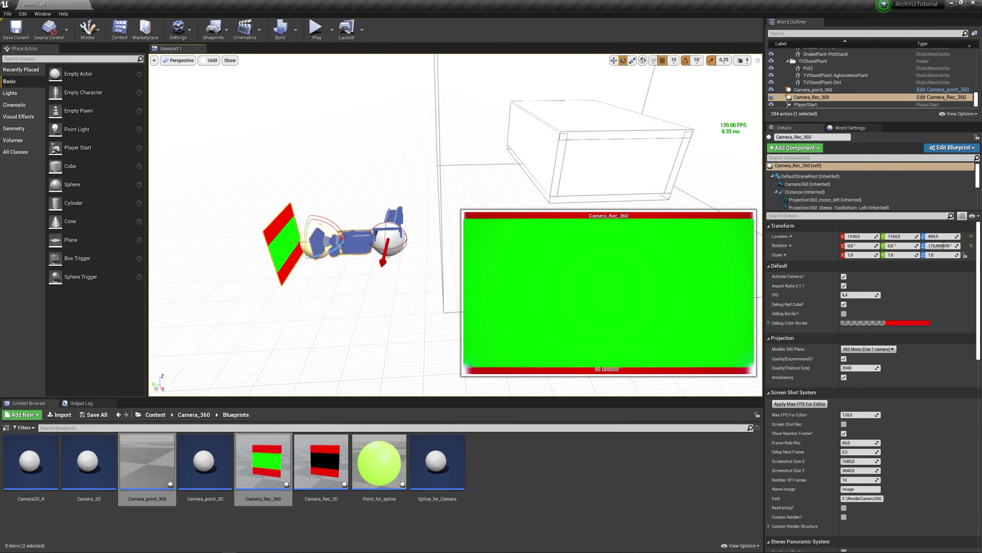
- Move Camera_point_360 to Location Y 1000
{"action": "scroll", "coordinate": [411, 257], "scroll_direction": "up", "scroll_amount": 3}
{"action": "left_click", "coordinate": [329, 259]}
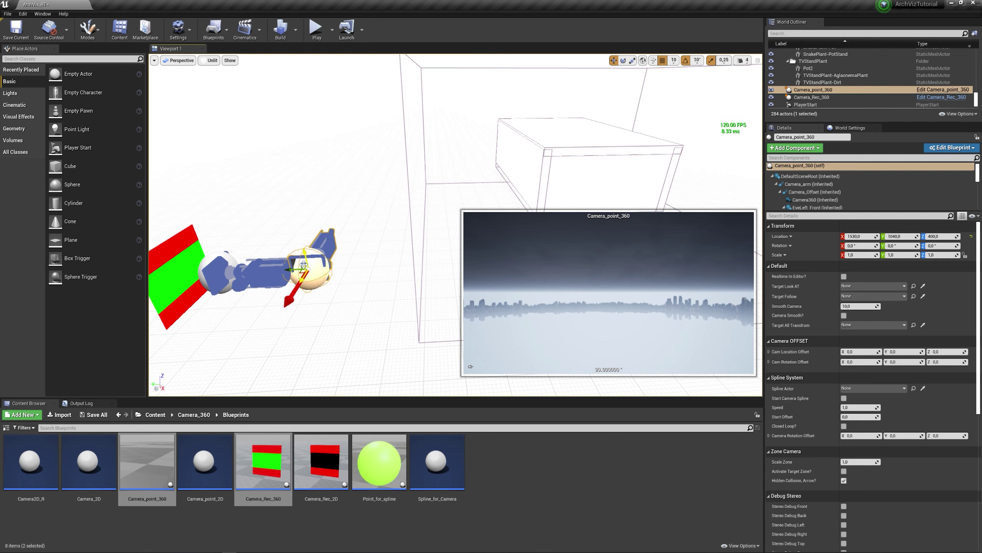
{"action": "left_click_drag", "start_coordinate": [319, 259], "coordinate": [348, 259]}
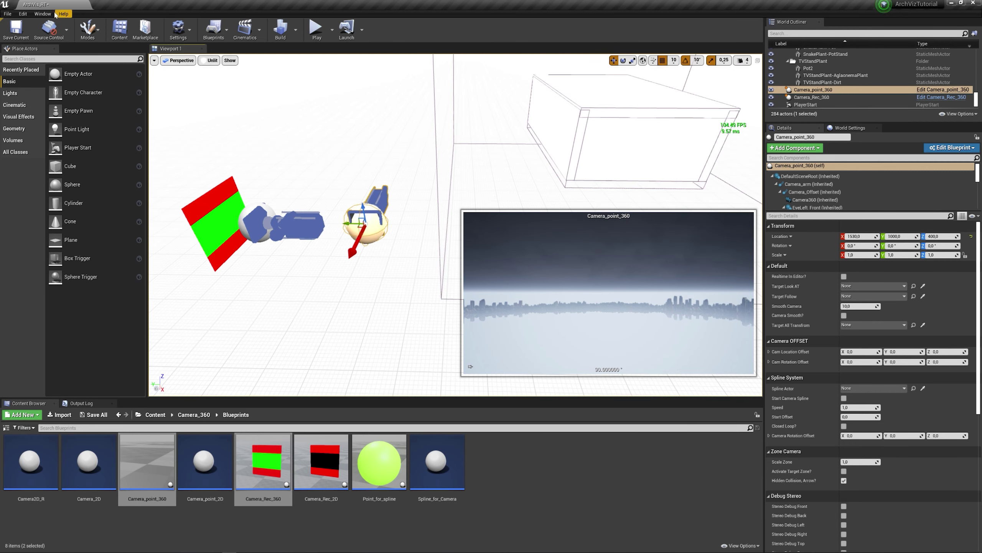
- Lower Camera Preview Size in Editor Preferences from 5.0 to 2.0
{"action": "left_click", "coordinate": [23, 13]}
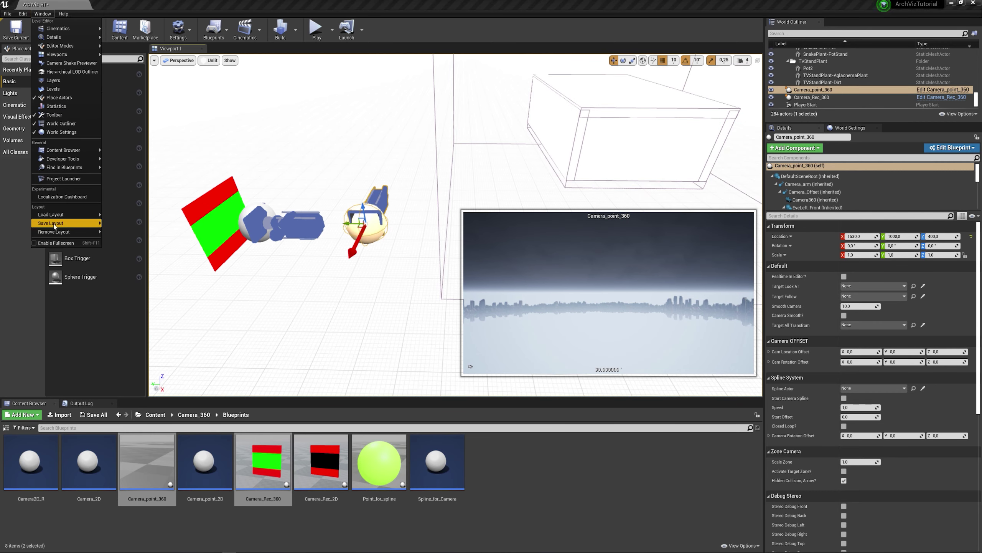
{"action": "left_click", "coordinate": [22, 14]}
{"action": "left_click", "coordinate": [50, 116]}
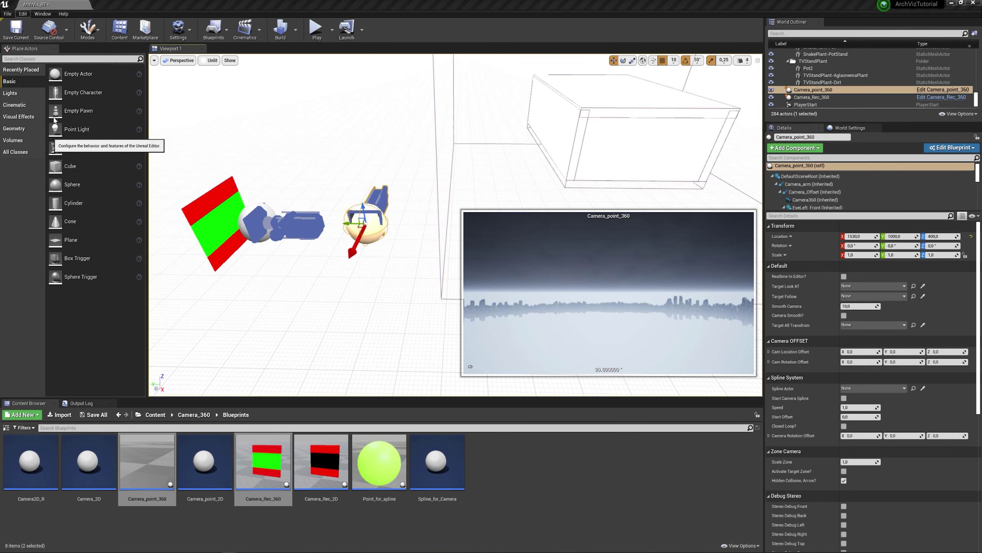
{"action": "type", "text": "camera"}
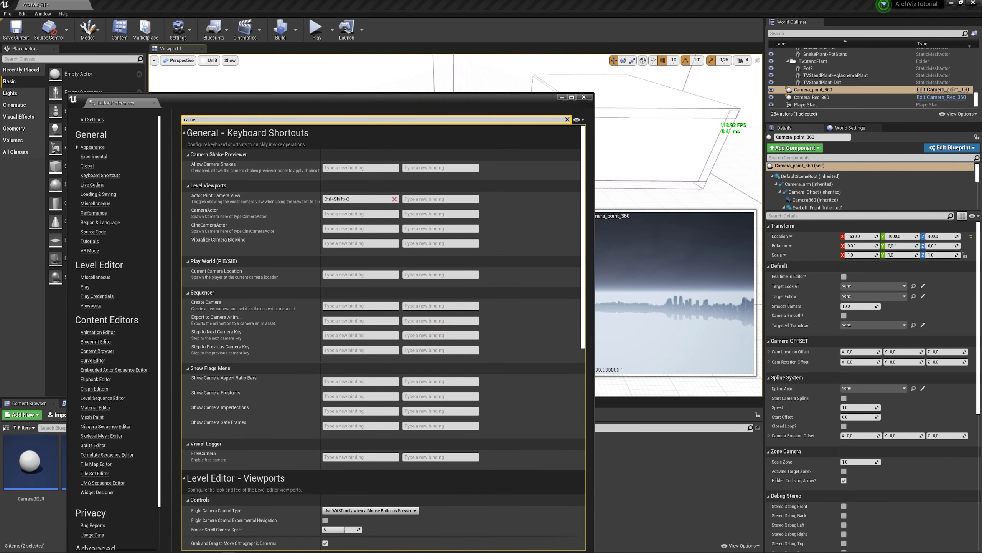
{"action": "type", "text": " pre"}
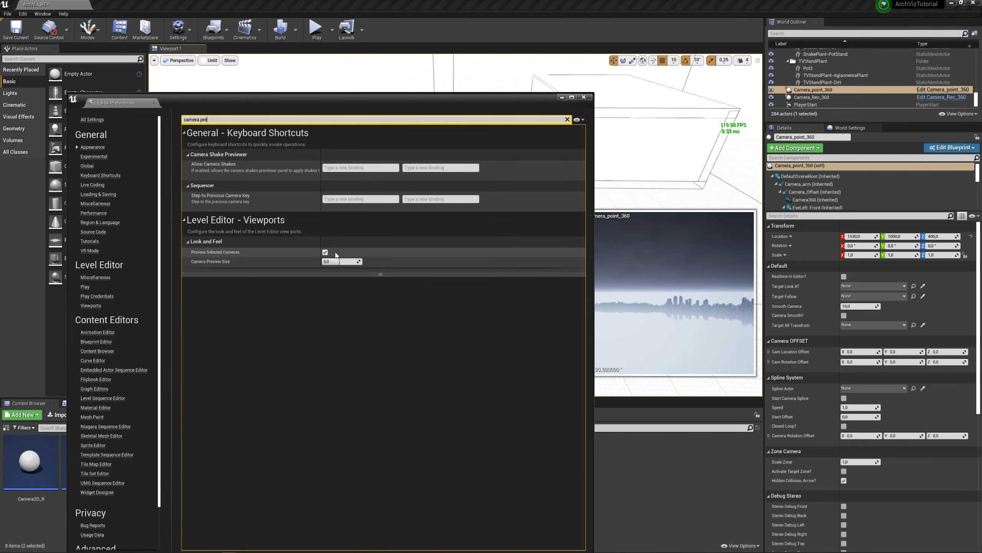
{"action": "type", "text": "2"}
{"action": "left_click", "coordinate": [327, 262]}
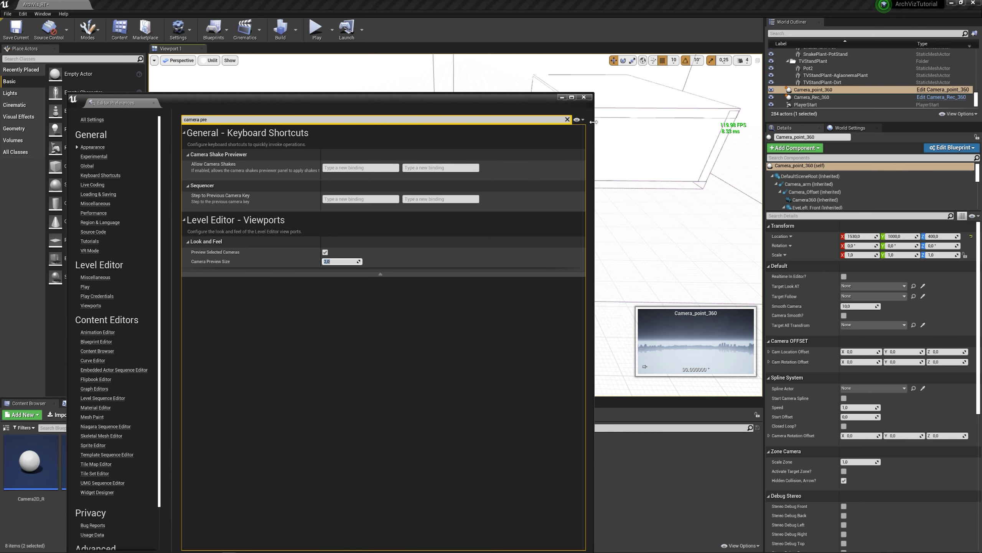
{"action": "left_click", "coordinate": [584, 97]}
{"action": "right_click_drag", "start_coordinate": [502, 206], "coordinate": [502, 206]}
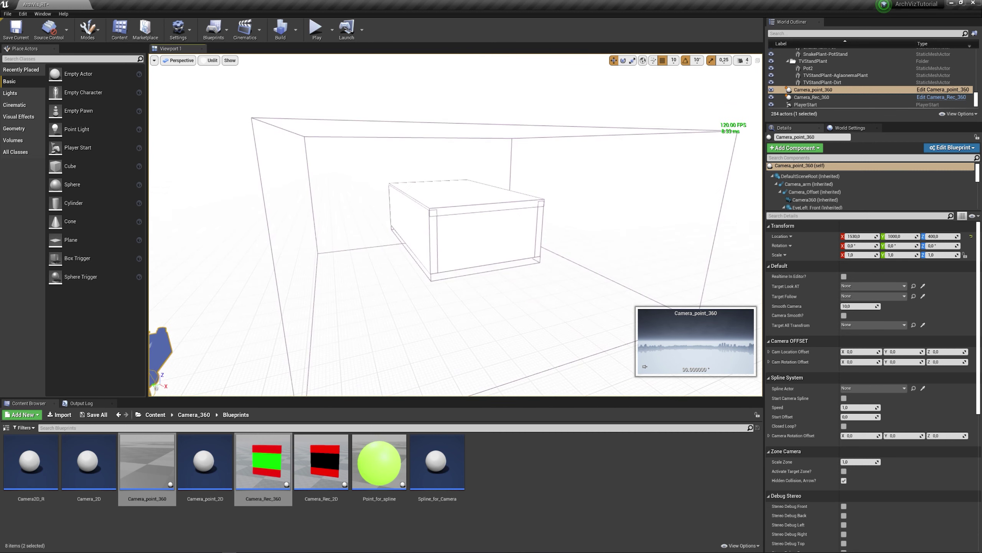
- Open archviz_cine_MASTER and delete the Fade, DOFKernel, Translucency and RTGI event tracks
{"action": "left_click", "coordinate": [244, 30]}
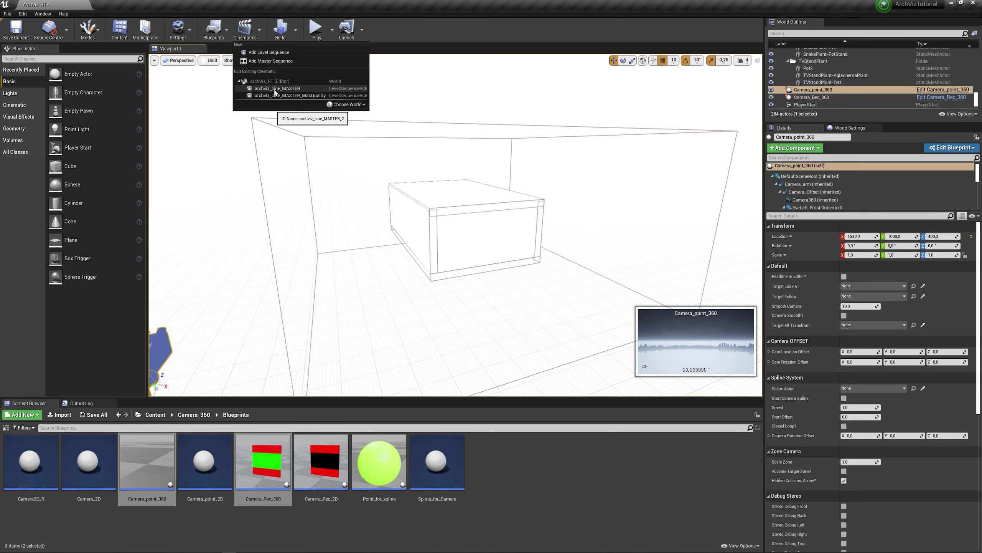
{"action": "left_click", "coordinate": [277, 88]}
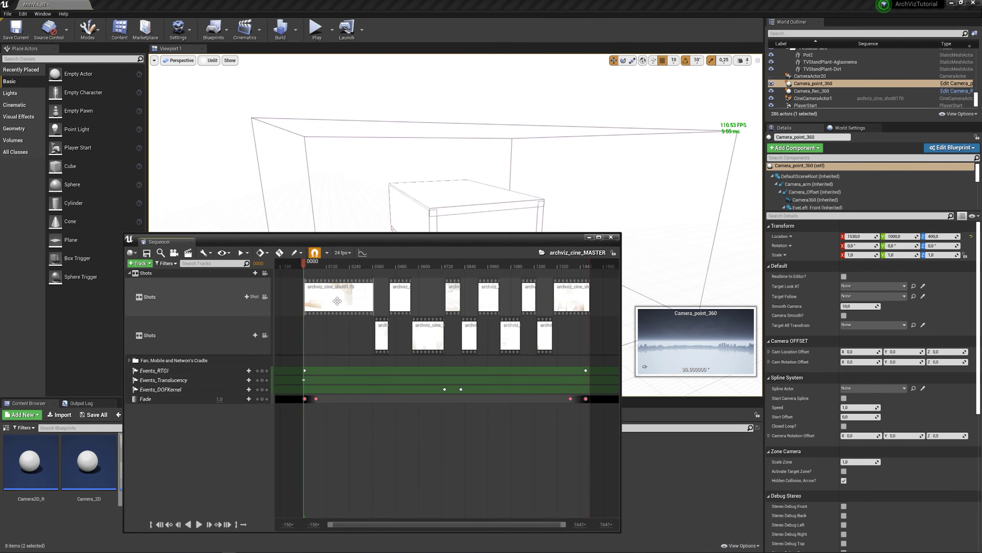
{"action": "left_click", "coordinate": [158, 398]}
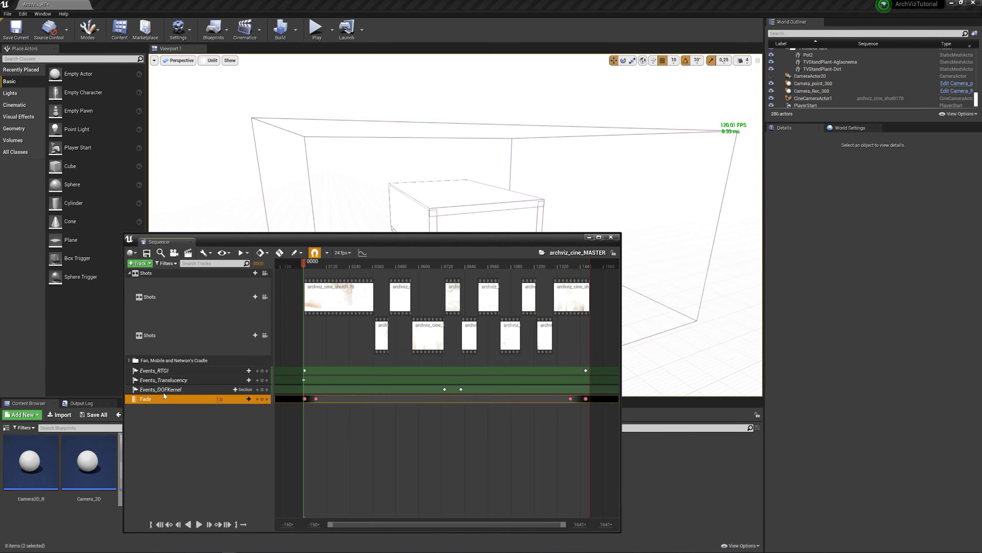
{"action": "key", "text": "Delete"}
{"action": "left_click", "coordinate": [165, 380]}
{"action": "key", "text": "Delete"}
{"action": "left_click", "coordinate": [158, 370]}
{"action": "key", "text": "Delete"}
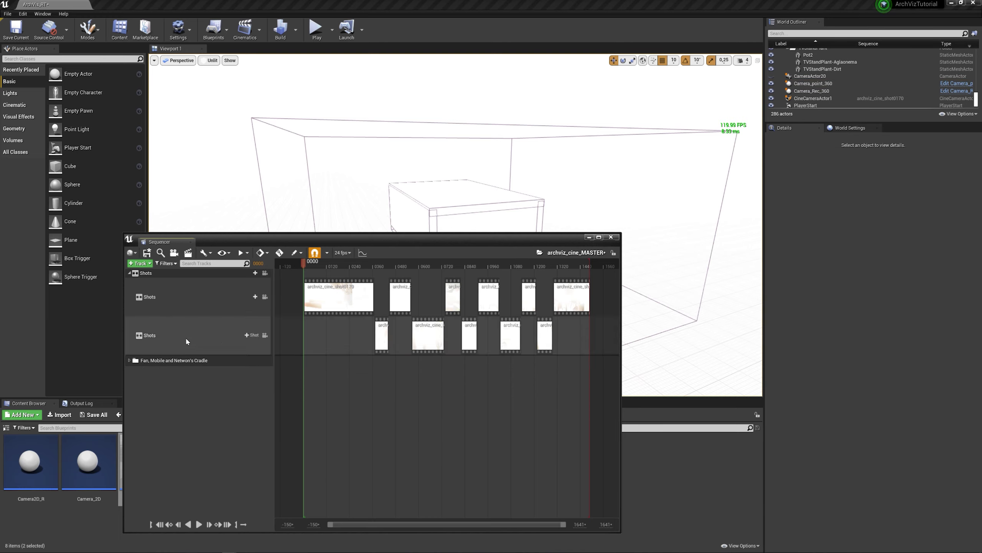
- Toggle the Fan, Mobile and Newton's Cradle folder and return the playhead to 0035
{"action": "left_click", "coordinate": [130, 361]}
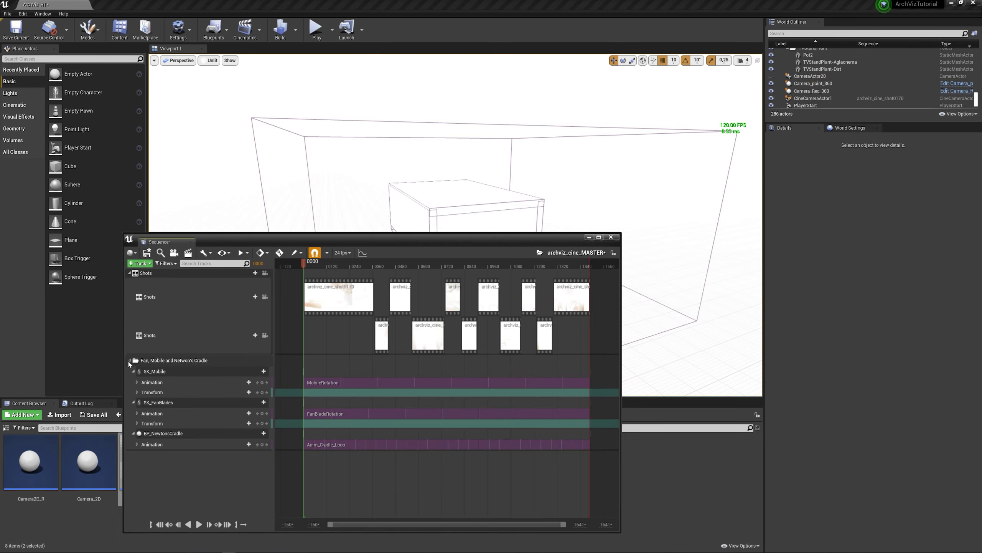
{"action": "left_click", "coordinate": [129, 360]}
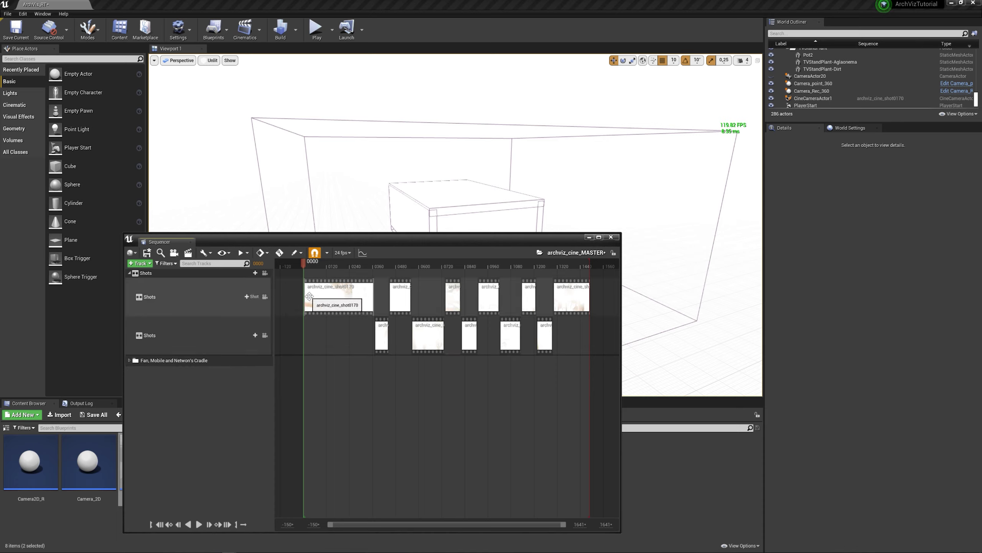
{"action": "left_click_drag", "start_coordinate": [314, 269], "coordinate": [310, 267]}
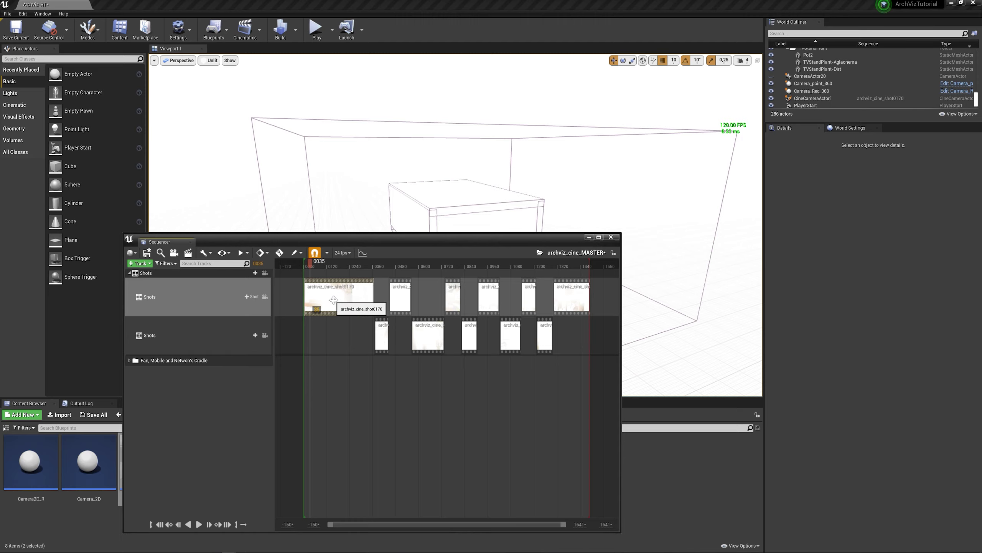
{"action": "left_click_drag", "start_coordinate": [345, 239], "coordinate": [377, 192]}
- Open the archviz_cine_shot0170 shot and bring up its camera cut section options
{"action": "double_click", "coordinate": [365, 250]}
{"action": "right_click", "coordinate": [382, 248]}
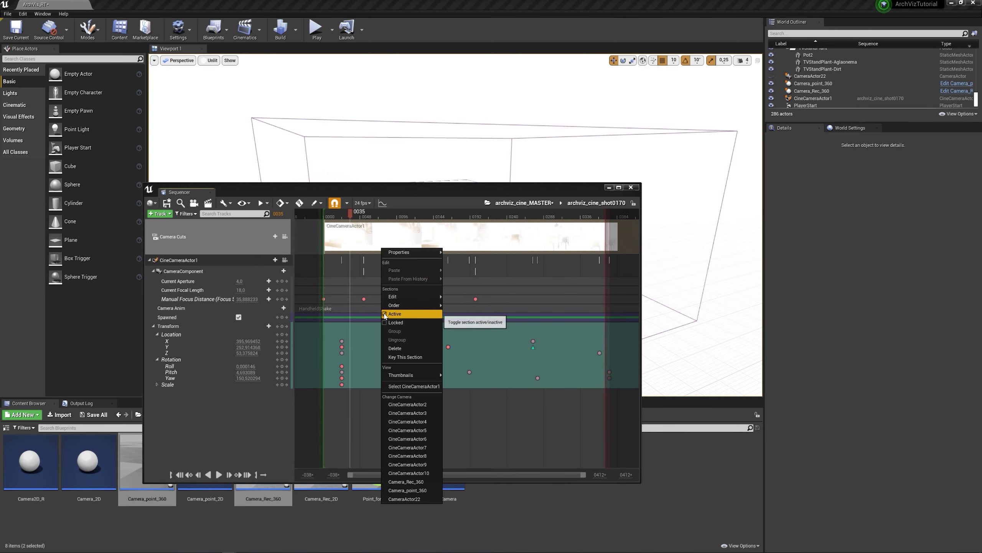
{"action": "left_click_drag", "start_coordinate": [386, 192], "coordinate": [392, 214]}
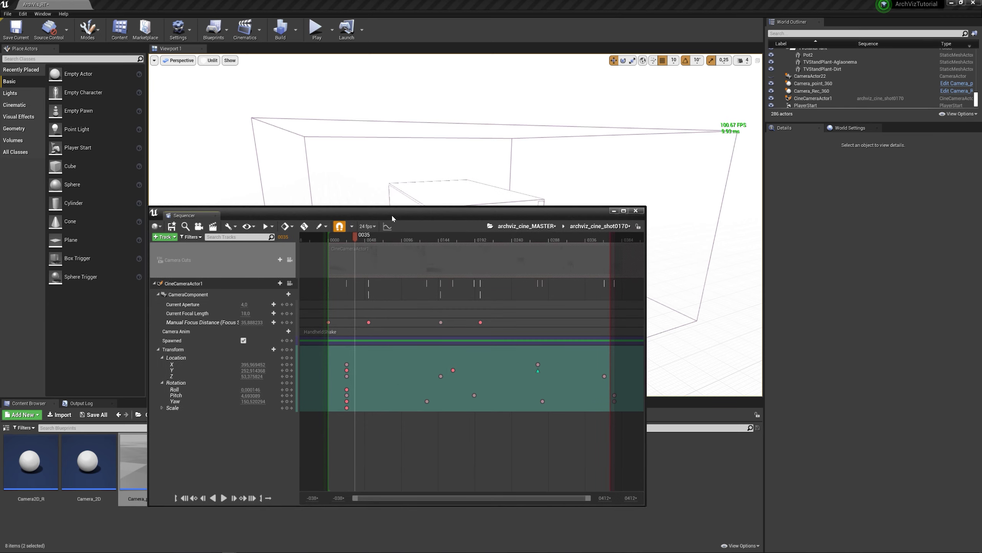
- Filter the World Outliner by '360' and select Camera_point_360
{"action": "left_click", "coordinate": [801, 33]}
{"action": "type", "text": "360"}
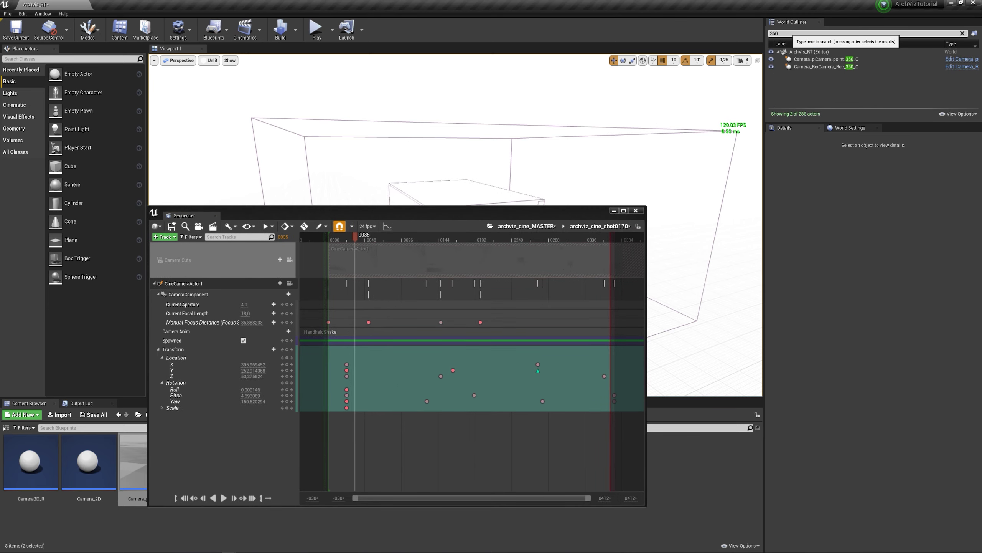
{"action": "left_click", "coordinate": [816, 59]}
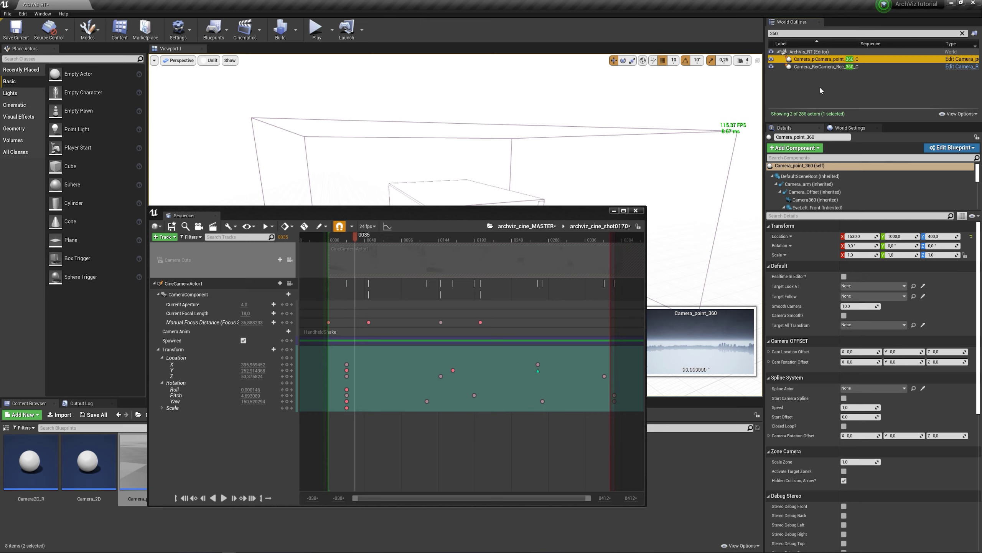
{"action": "left_click", "coordinate": [174, 236]}
- Add Camera_point_360 to the shot and attach it to CineCameraActor1
{"action": "mouse_move", "coordinate": [201, 248]}
{"action": "left_click", "coordinate": [286, 260]}
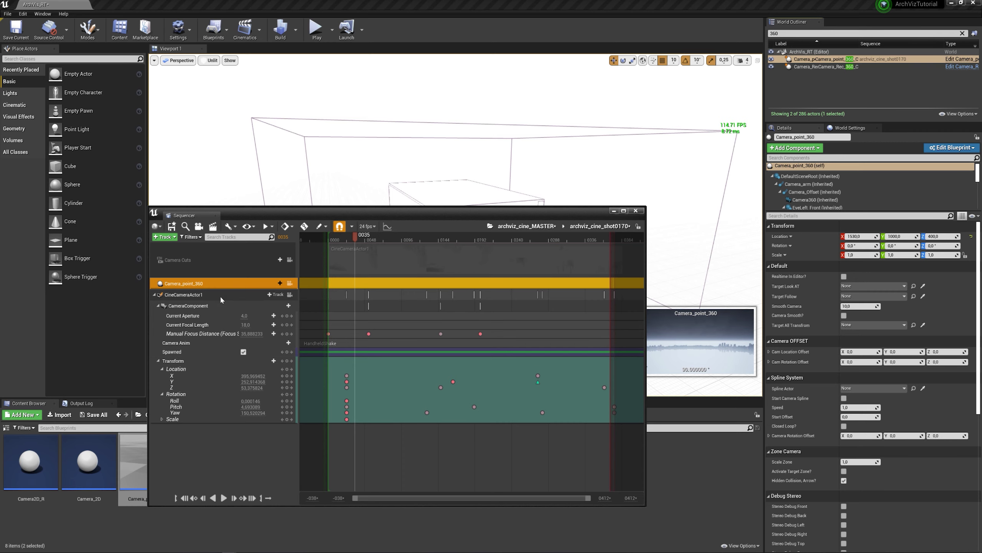
{"action": "left_click", "coordinate": [275, 282]}
{"action": "mouse_move", "coordinate": [326, 194]}
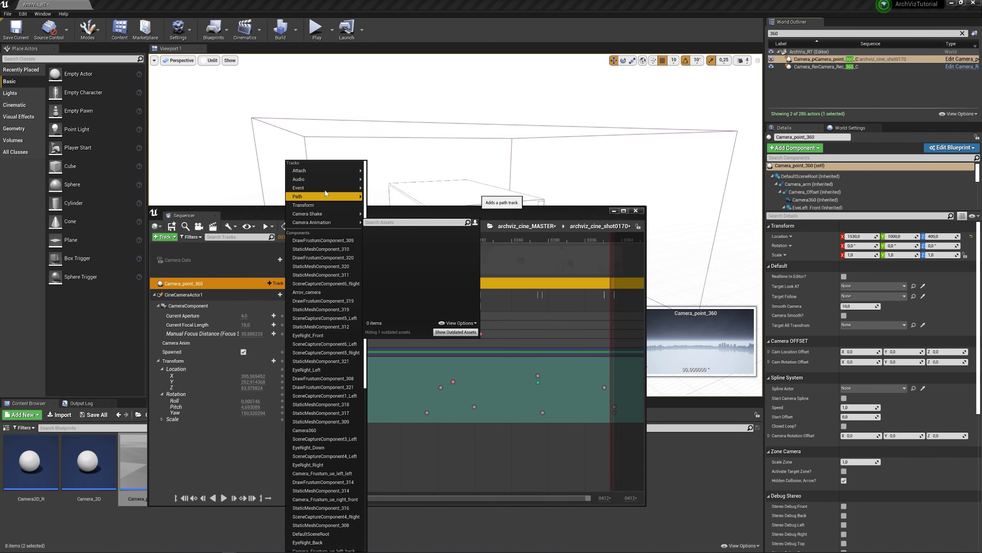
{"action": "mouse_move", "coordinate": [327, 171]}
{"action": "mouse_move", "coordinate": [387, 171]}
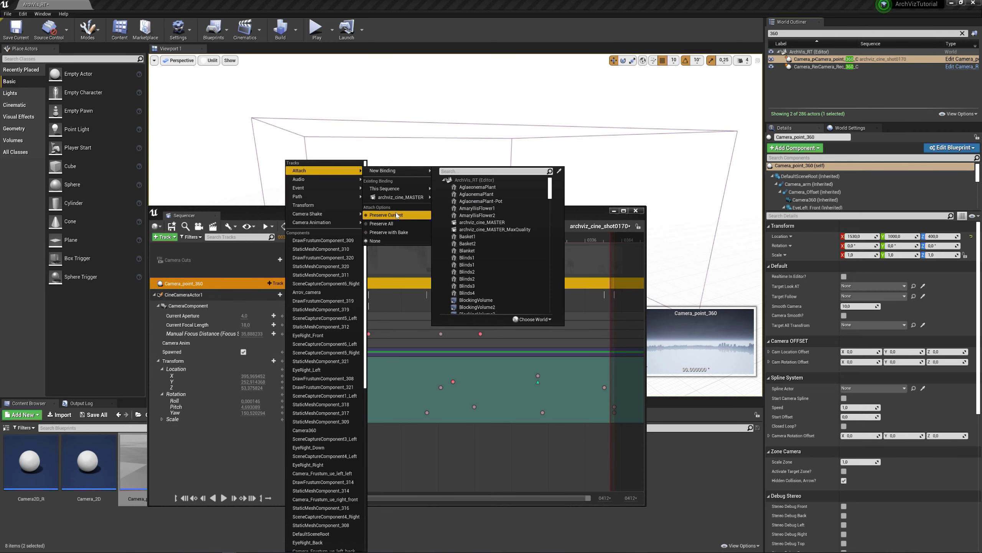
{"action": "mouse_move", "coordinate": [412, 198]}
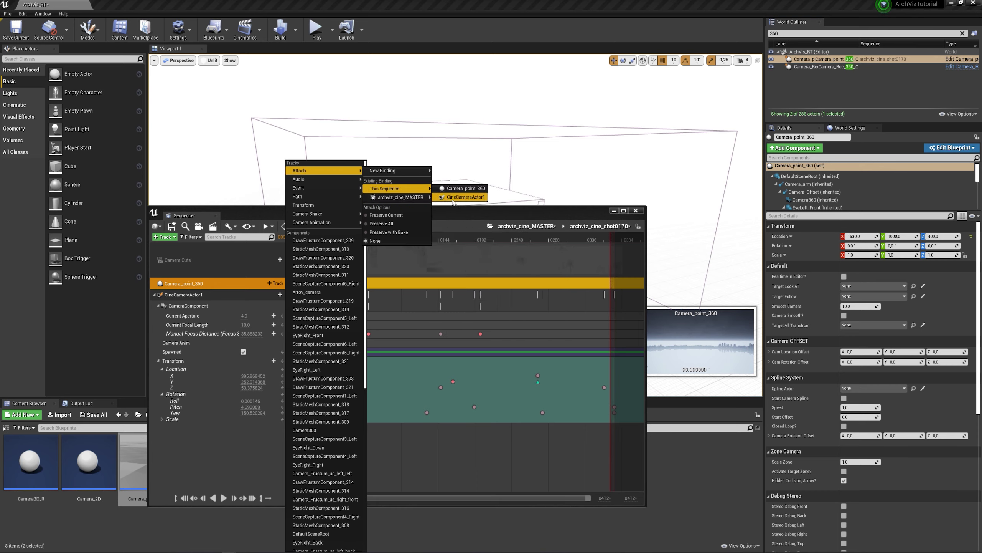
{"action": "left_click", "coordinate": [462, 197]}
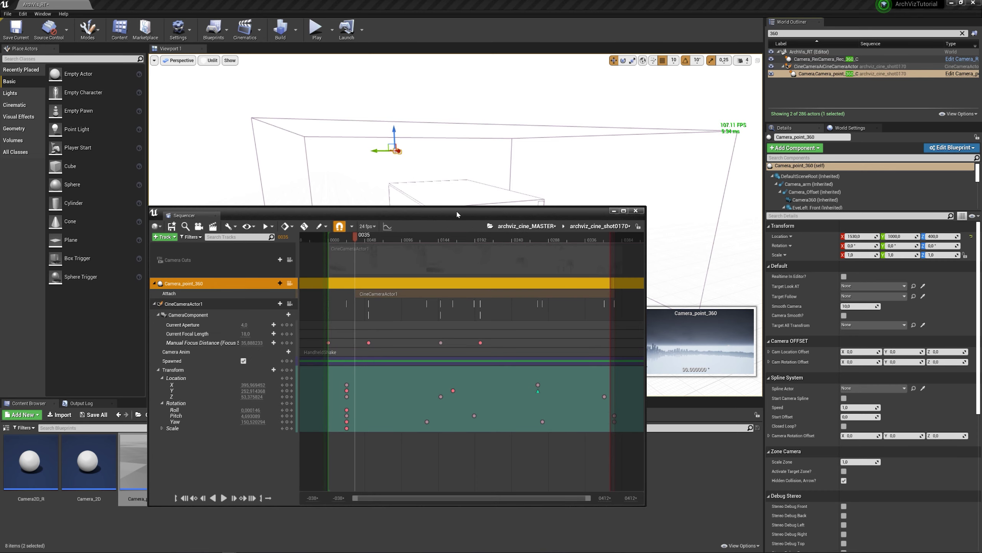
- Add a Transform track and stretch the Attach section from 0000 to the shot end
{"action": "left_click", "coordinate": [275, 283]}
{"action": "left_click", "coordinate": [304, 205]}
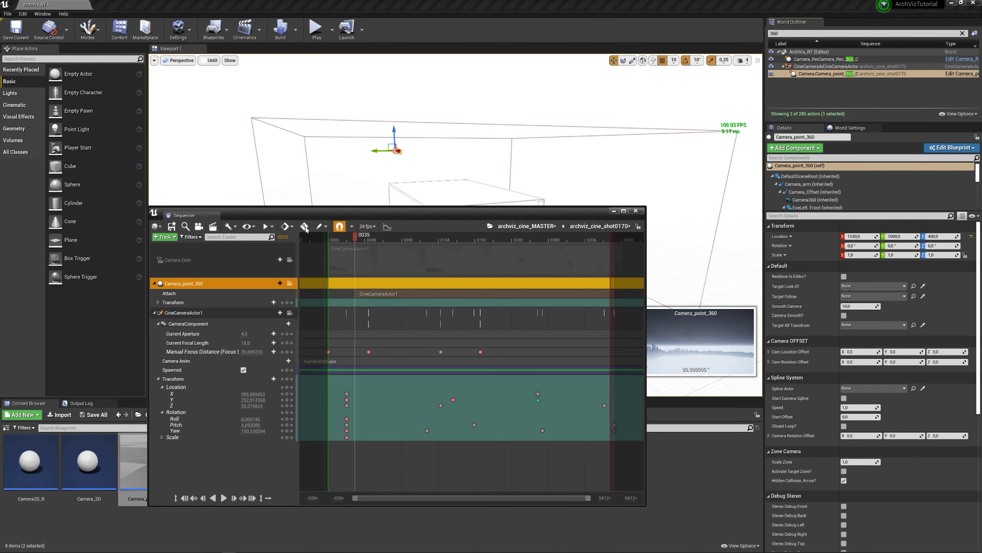
{"action": "left_click_drag", "start_coordinate": [374, 292], "coordinate": [329, 293]}
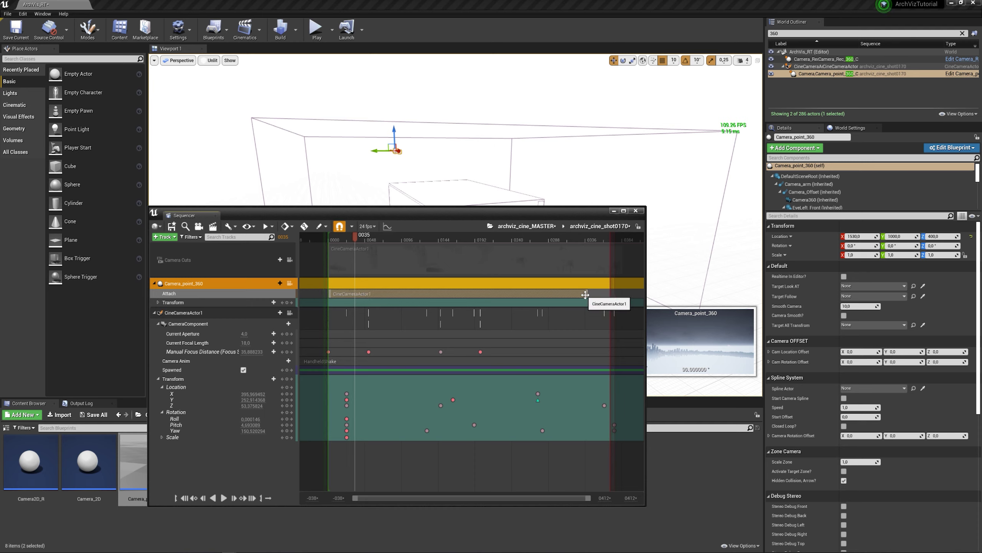
{"action": "left_click_drag", "start_coordinate": [589, 295], "coordinate": [615, 294]}
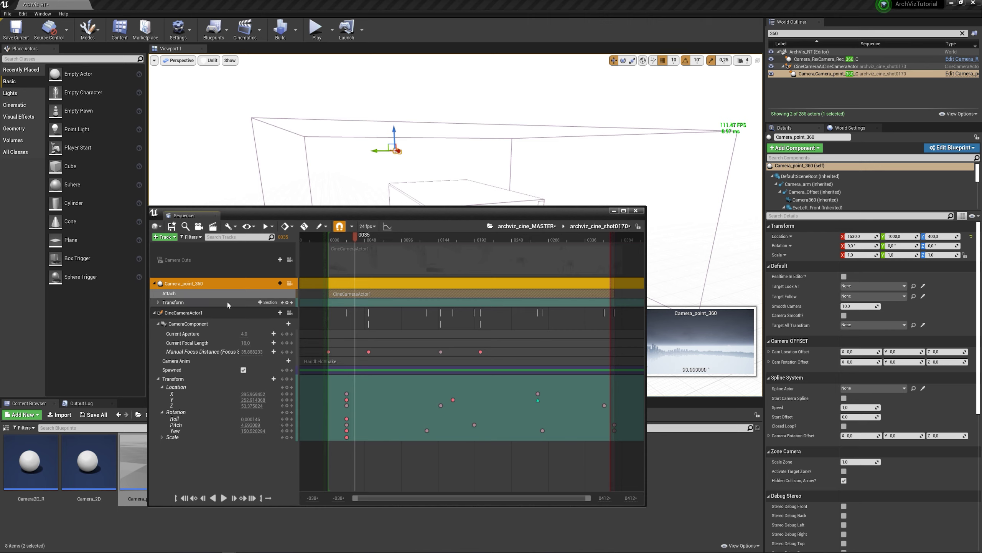
- Set Camera_point_360's Location to 0, 0, 0
{"action": "left_click", "coordinate": [158, 303]}
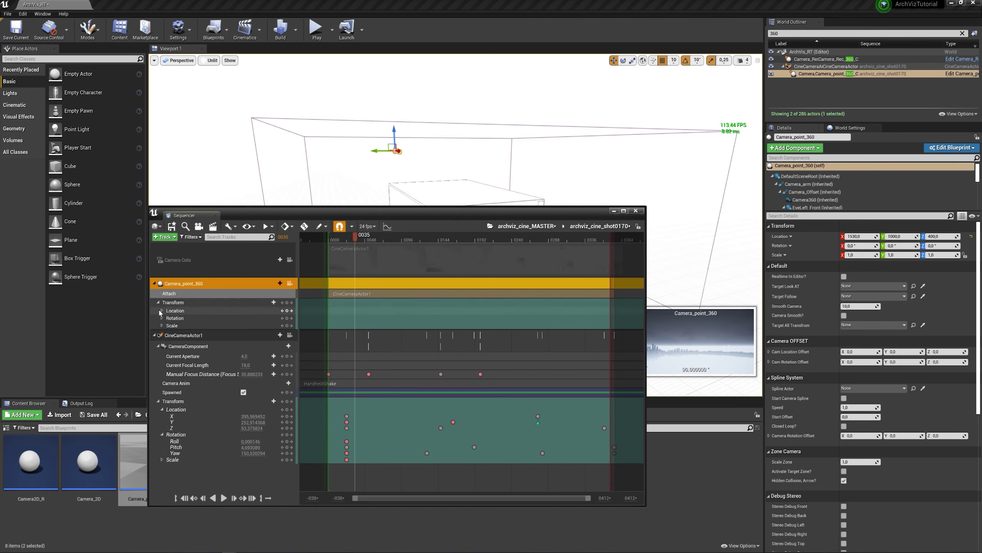
{"action": "left_click", "coordinate": [162, 311]}
{"action": "type", "text": "0"}
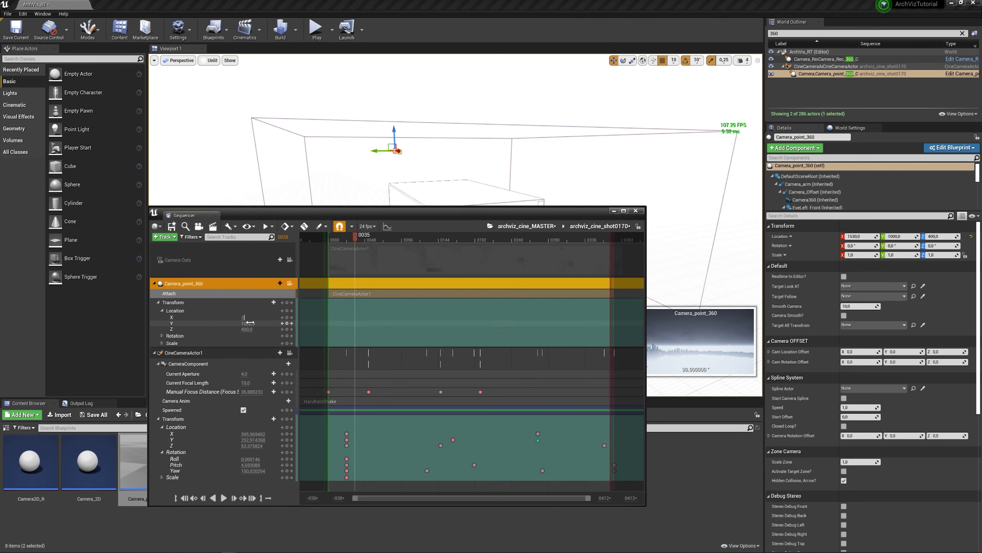
{"action": "key", "text": "Tab"}
{"action": "type", "text": "0"}
{"action": "key", "text": "Tab"}
{"action": "type", "text": "0"}
{"action": "key", "text": "Return"}
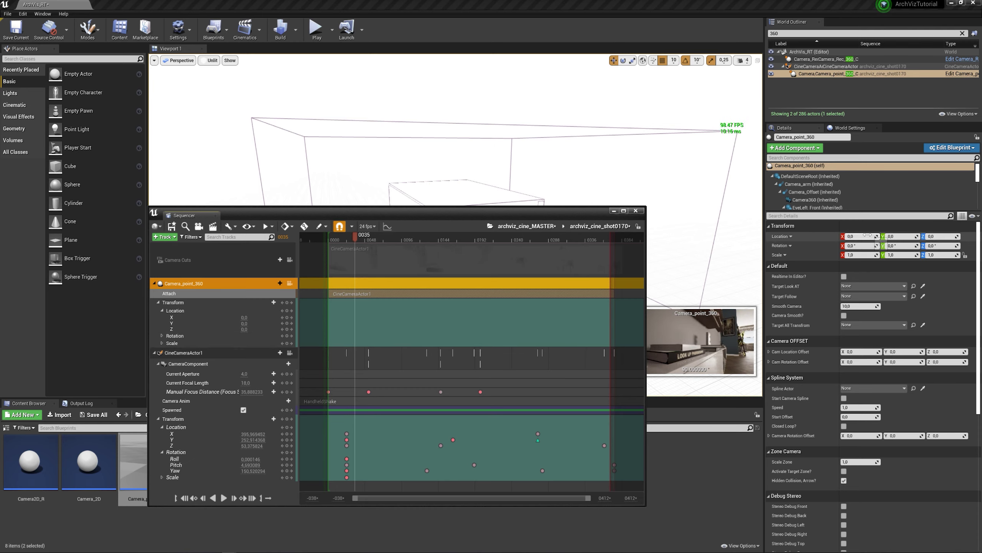
- Key the zeroed transform at frame 0035, then scrub the shot back to 0069
{"action": "left_click", "coordinate": [287, 303]}
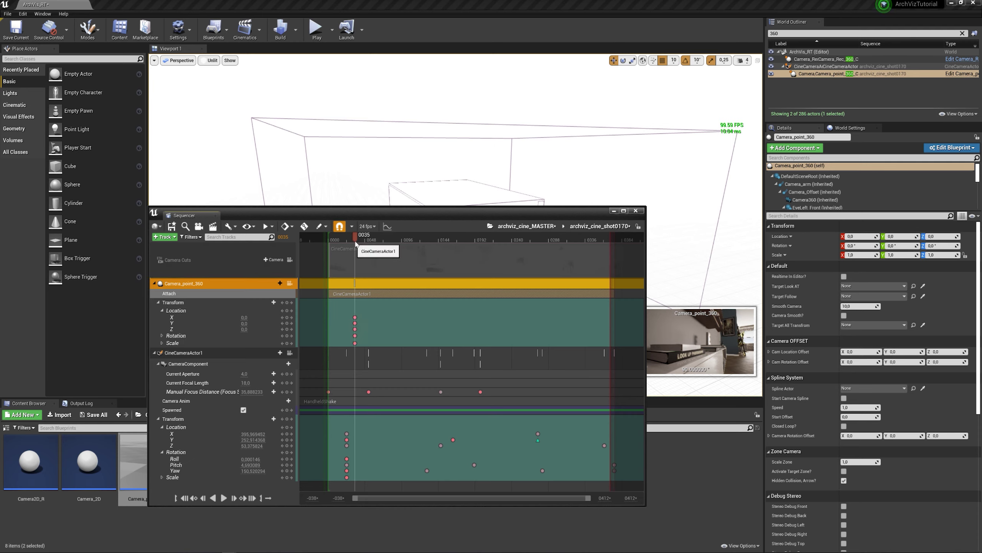
{"action": "left_click_drag", "start_coordinate": [354, 237], "coordinate": [557, 267]}
{"action": "left_click_drag", "start_coordinate": [600, 272], "coordinate": [350, 265]}
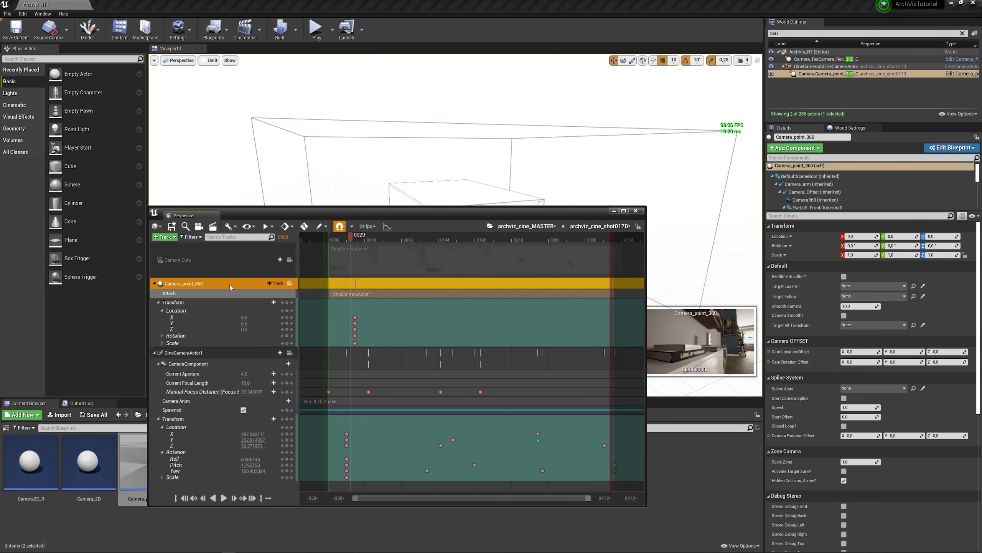
- Collapse the Transform channels and copy the Camera_point_360 track
{"action": "left_click", "coordinate": [158, 303]}
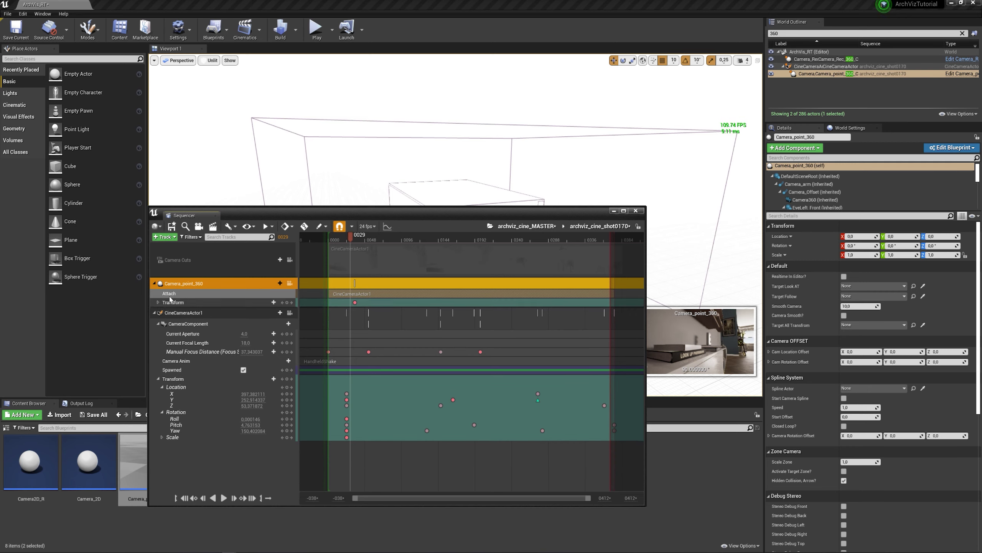
{"action": "right_click", "coordinate": [192, 294]}
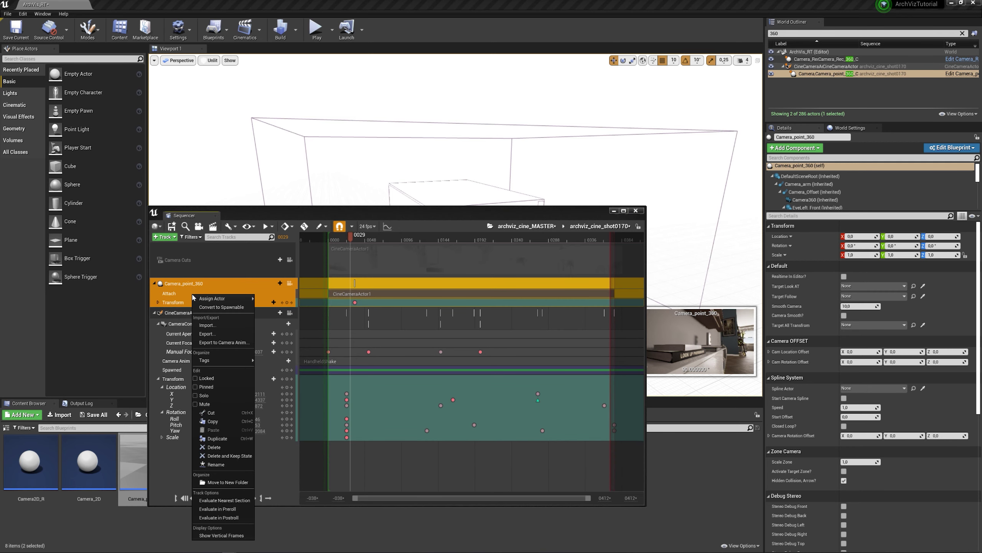
{"action": "left_click", "coordinate": [213, 424]}
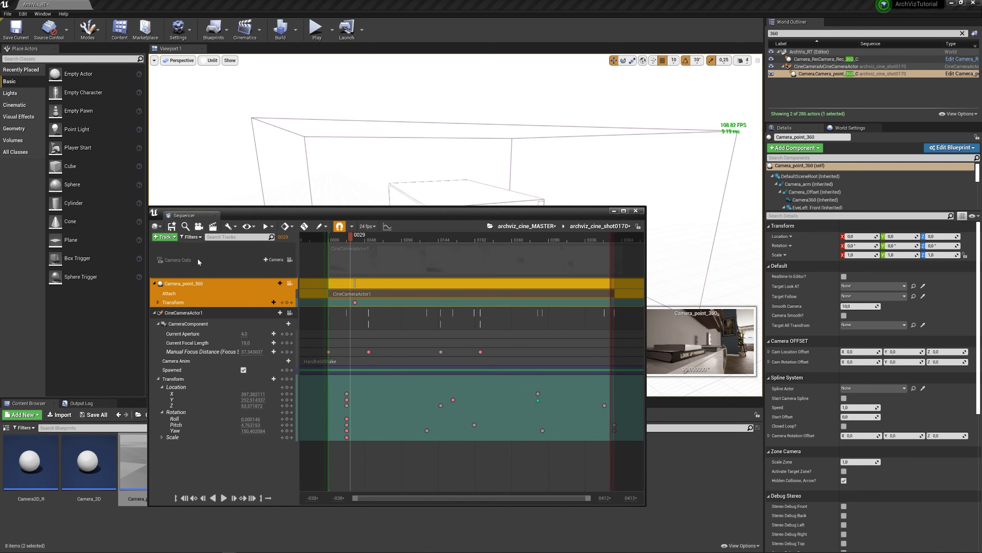
- Save the MASTER and shot0170 sequences and return to the MASTER shot list
{"action": "left_click", "coordinate": [173, 229]}
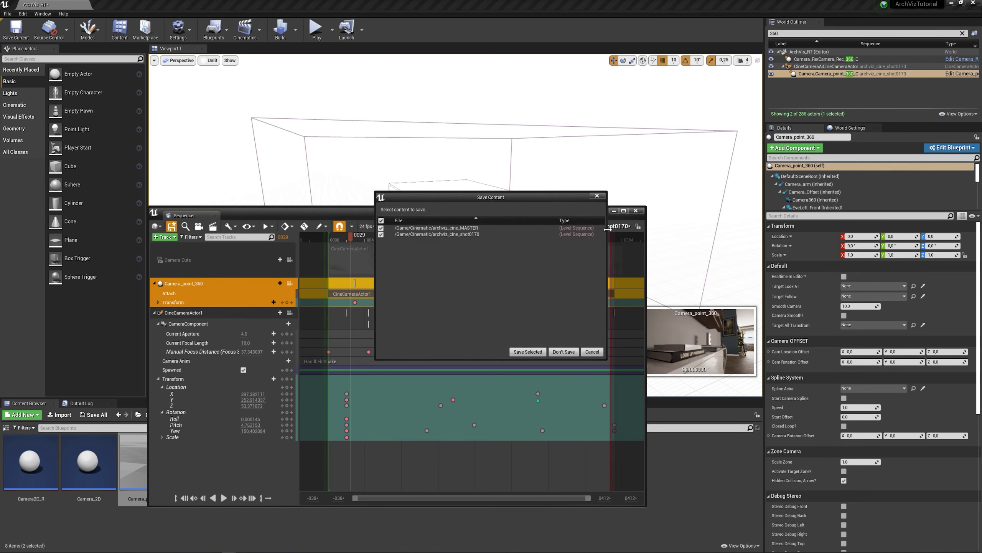
{"action": "left_click", "coordinate": [528, 351]}
{"action": "left_click", "coordinate": [530, 227]}
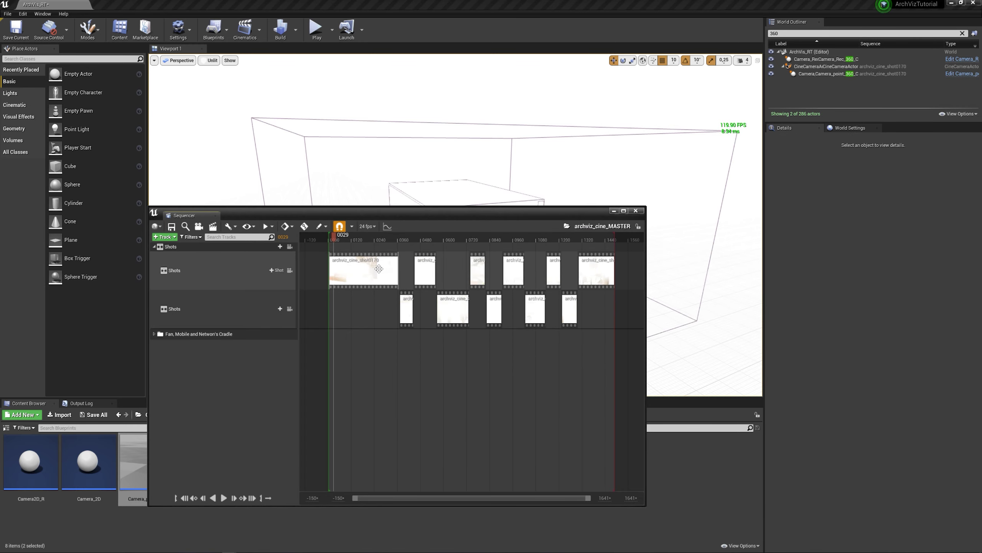
- Paste the Camera_point_360 track into shot0050 and deactivate its camera cut
{"action": "double_click", "coordinate": [407, 304]}
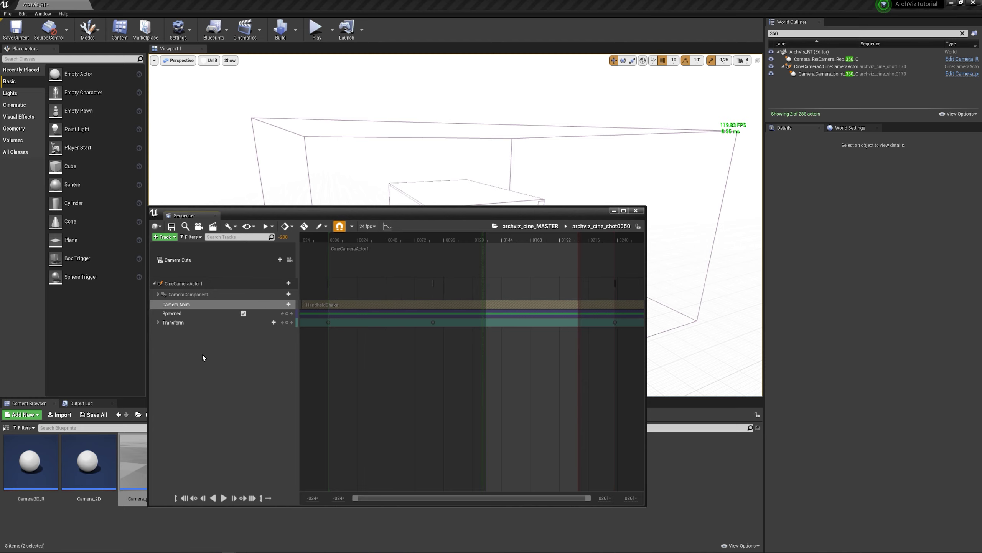
{"action": "key", "text": "ctrl+v"}
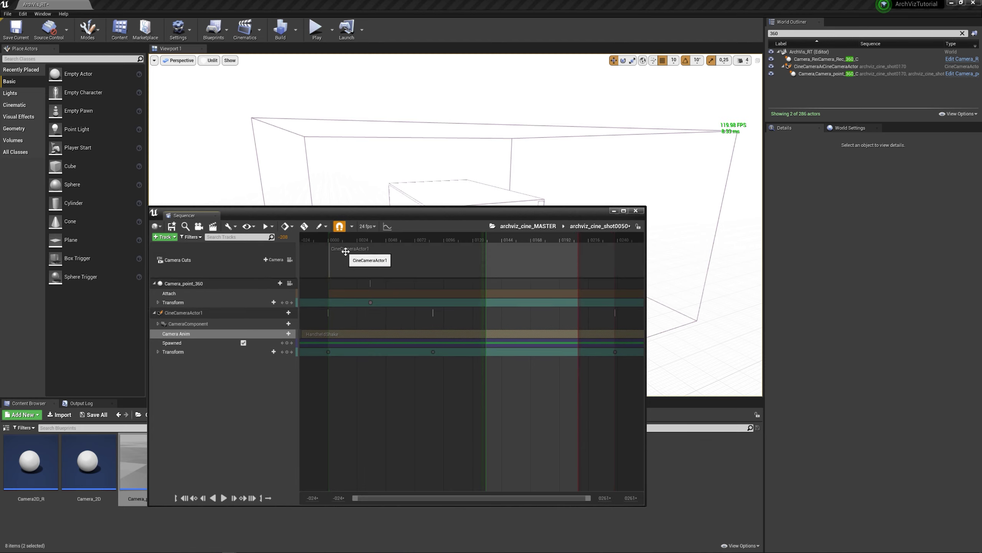
{"action": "right_click", "coordinate": [345, 252]}
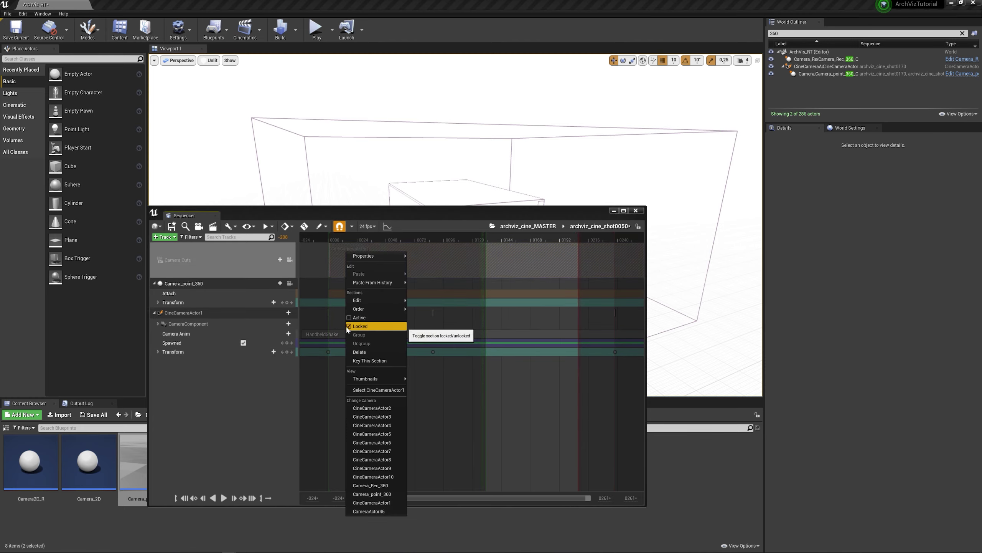
{"action": "left_click", "coordinate": [359, 318]}
- Preview shot0050 through Camera_point_360, then return to MASTER and pick shot0030
{"action": "left_click", "coordinate": [206, 286]}
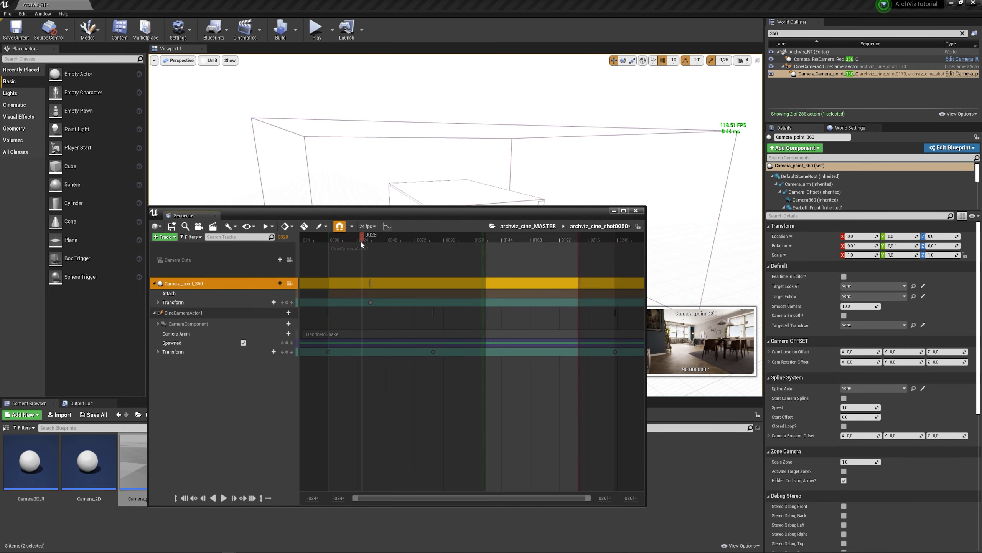
{"action": "mouse_move", "coordinate": [360, 239]}
{"action": "left_mouse_down"}
{"action": "mouse_move", "coordinate": [442, 237]}
{"action": "mouse_move", "coordinate": [566, 267]}
{"action": "mouse_move", "coordinate": [498, 267]}
{"action": "left_mouse_up"}
{"action": "scroll", "coordinate": [544, 327], "scroll_direction": "down", "scroll_amount": 5}
{"action": "scroll", "coordinate": [544, 327], "scroll_direction": "down", "scroll_amount": 2}
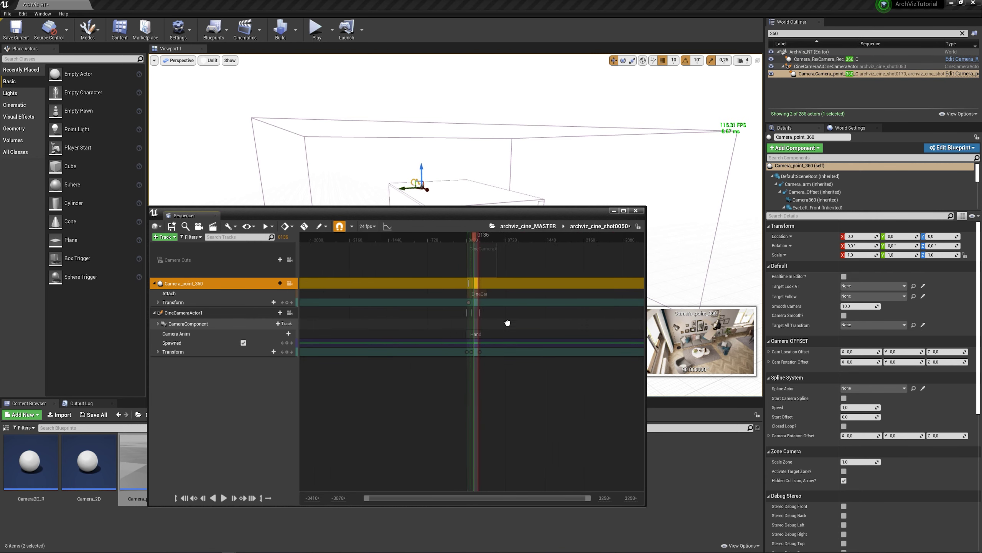
{"action": "scroll", "coordinate": [507, 322], "scroll_direction": "down", "scroll_amount": 2}
{"action": "scroll", "coordinate": [430, 323], "scroll_direction": "up", "scroll_amount": 1}
{"action": "scroll", "coordinate": [410, 309], "scroll_direction": "up", "scroll_amount": 2}
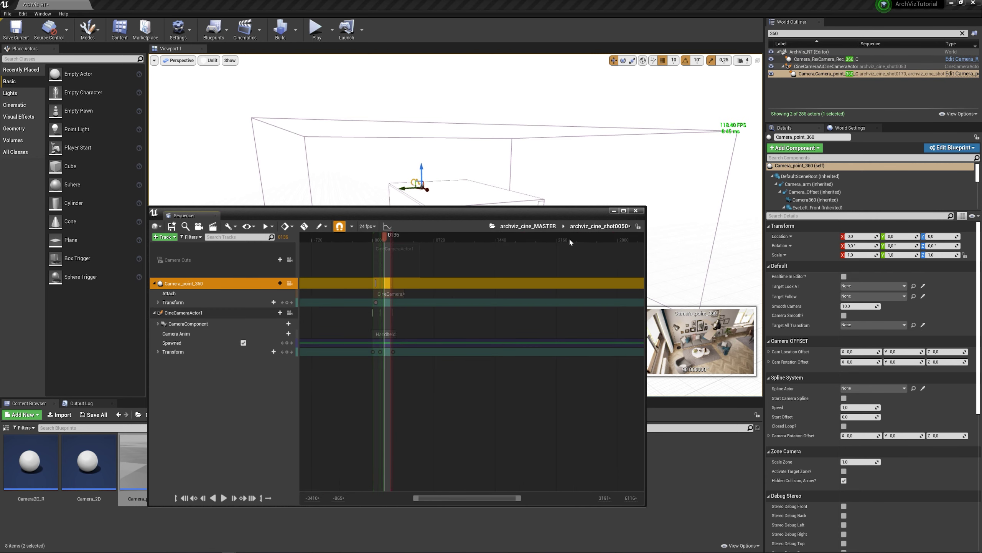
{"action": "left_click", "coordinate": [549, 230]}
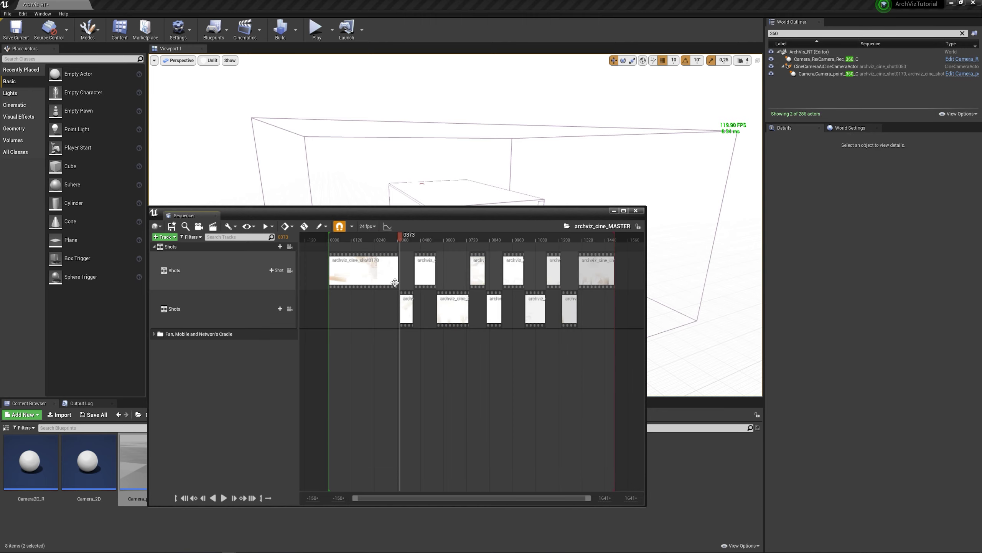
{"action": "left_click", "coordinate": [424, 237]}
- Deactivate shot0030's camera cut and inspect the Camera_point_360 attach section's properties
{"action": "double_click", "coordinate": [430, 271]}
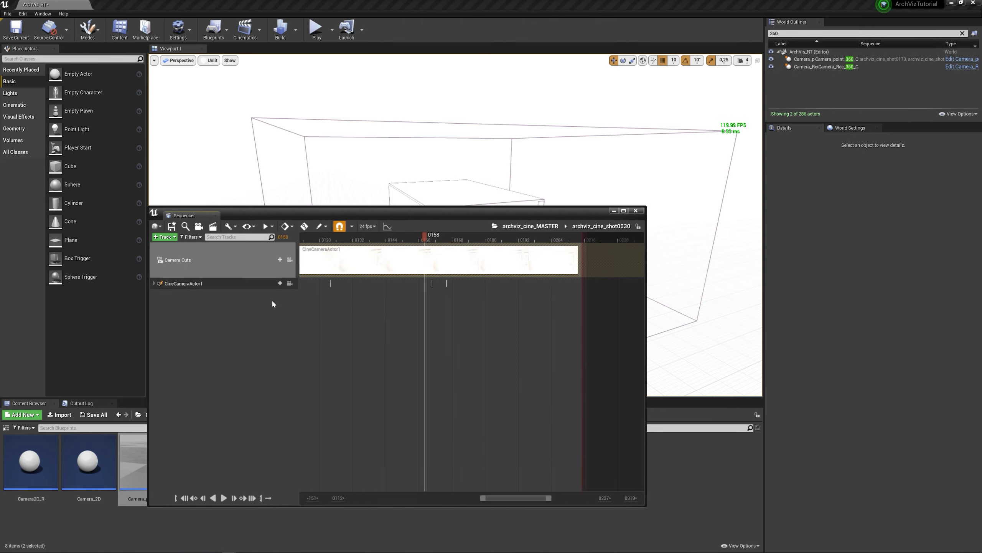
{"action": "right_click", "coordinate": [351, 260]}
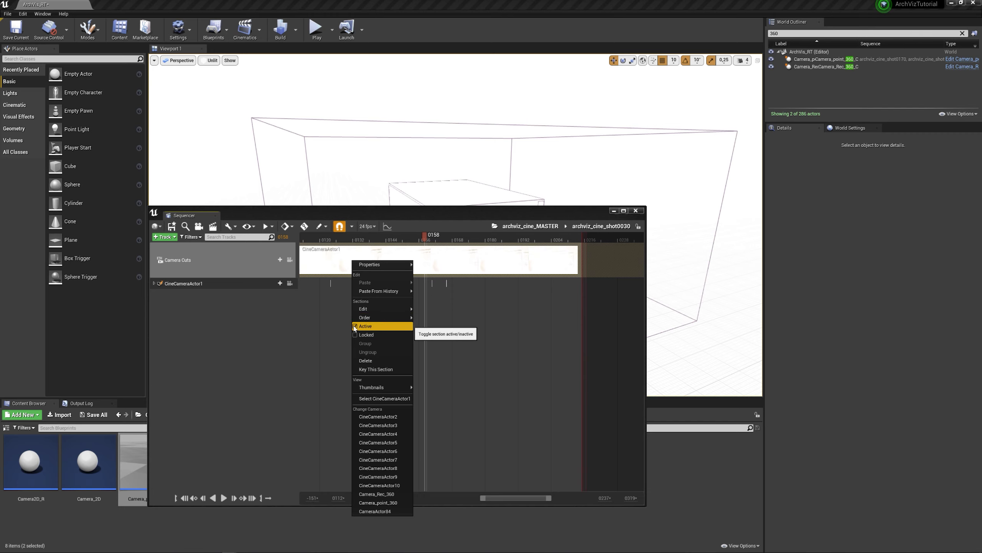
{"action": "left_click", "coordinate": [360, 326]}
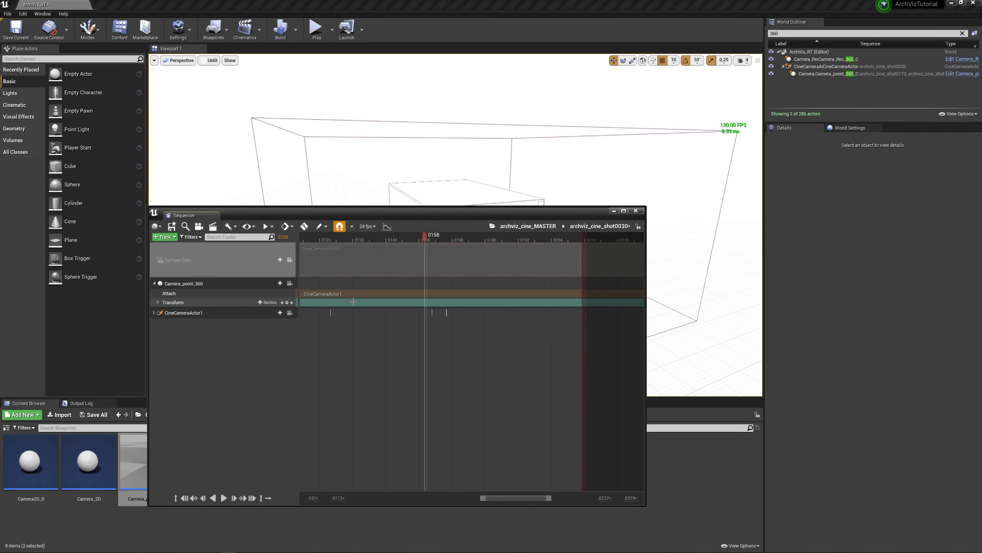
{"action": "left_click", "coordinate": [332, 293]}
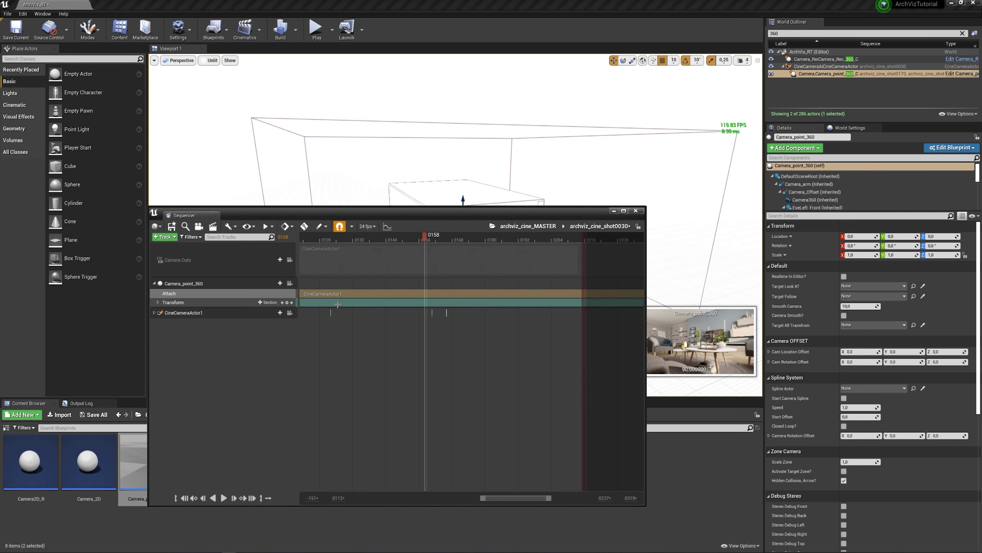
{"action": "right_click", "coordinate": [342, 294]}
{"action": "mouse_move", "coordinate": [364, 296]}
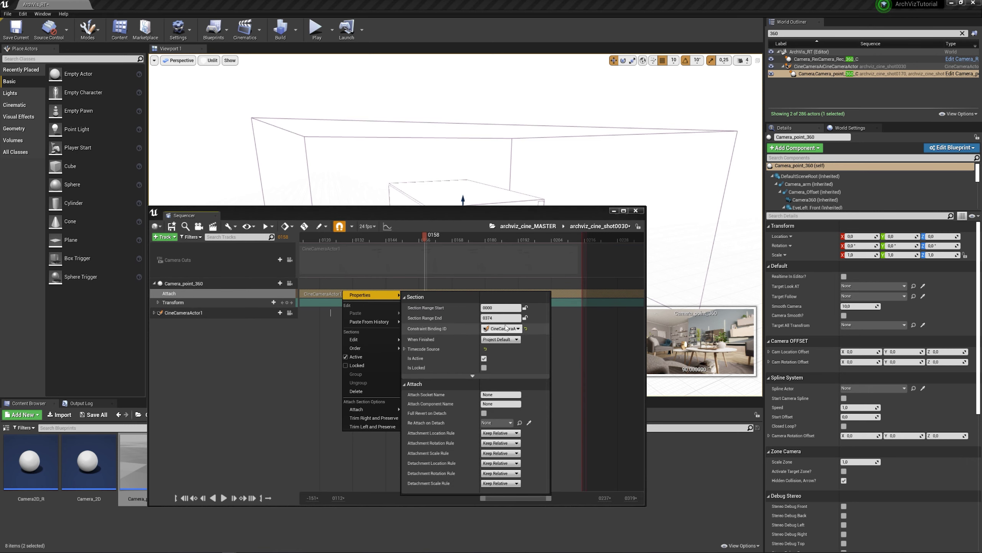
{"action": "mouse_move", "coordinate": [370, 321]}
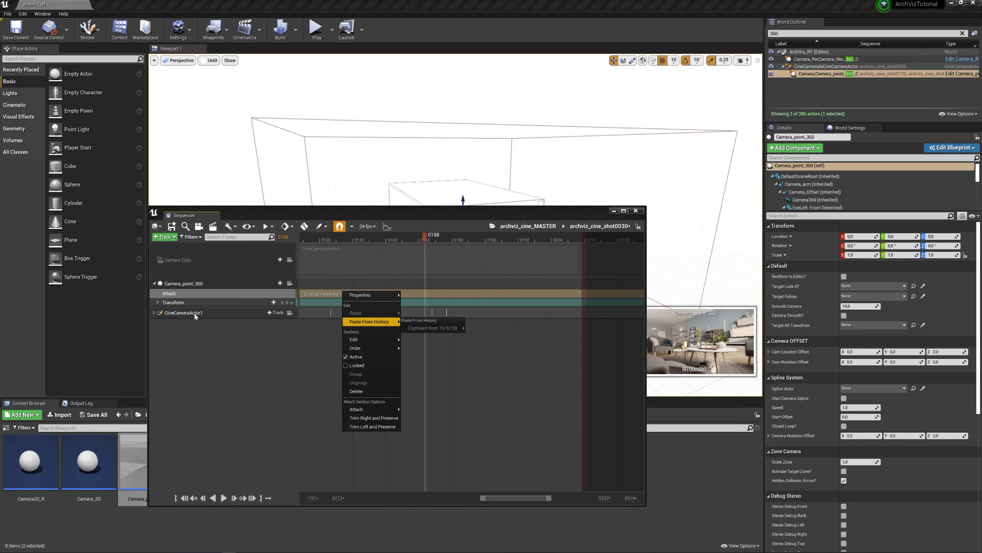
{"action": "left_click", "coordinate": [315, 329]}
- Preview shot0030 through Camera_point_360 up to frame 0138, then return to MASTER
{"action": "left_click", "coordinate": [205, 285]}
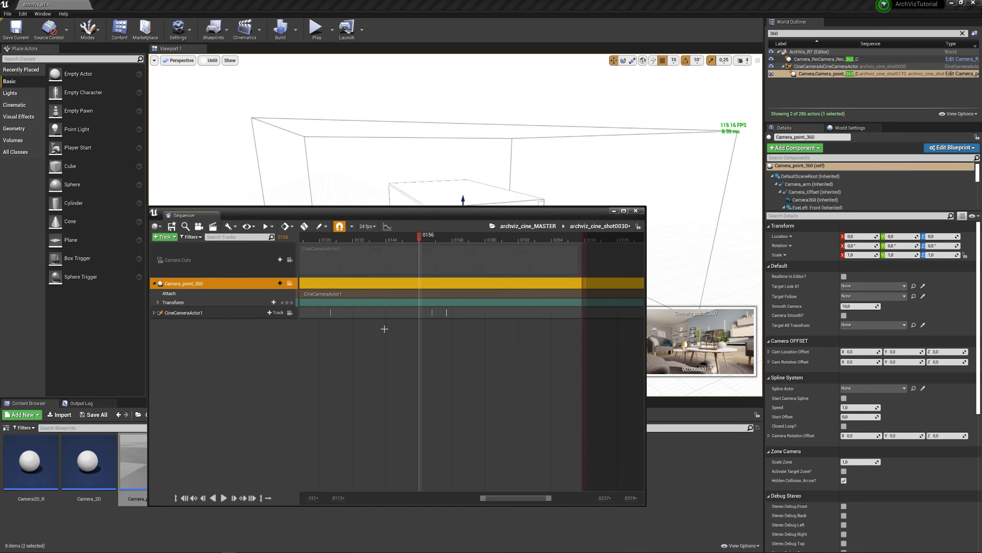
{"action": "right_click_drag", "start_coordinate": [383, 326], "coordinate": [485, 340]}
{"action": "left_click_drag", "start_coordinate": [376, 237], "coordinate": [463, 238]}
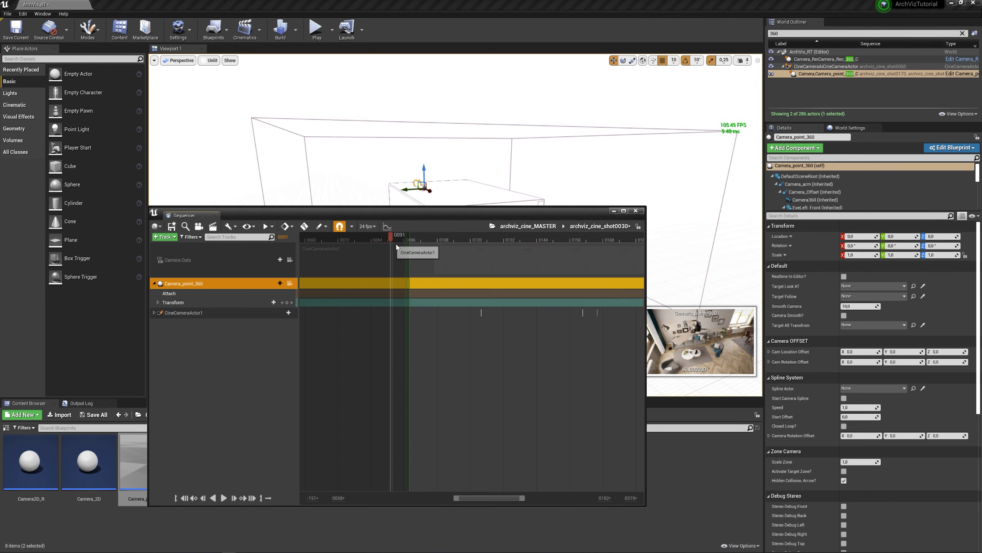
{"action": "left_click", "coordinate": [520, 237]}
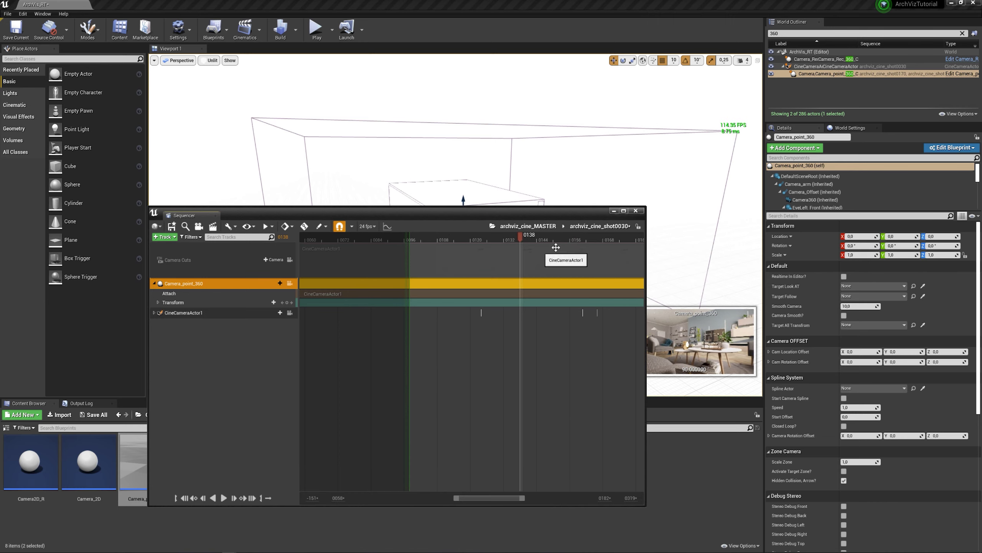
{"action": "left_click", "coordinate": [545, 228]}
{"action": "double_click", "coordinate": [427, 271]}
{"action": "right_click", "coordinate": [457, 264]}
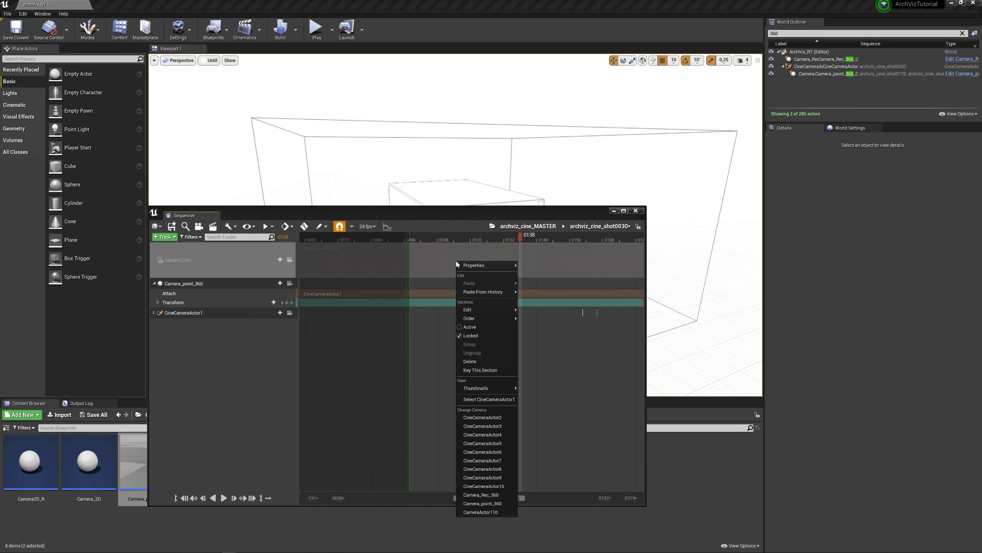
{"action": "left_click", "coordinate": [528, 226]}
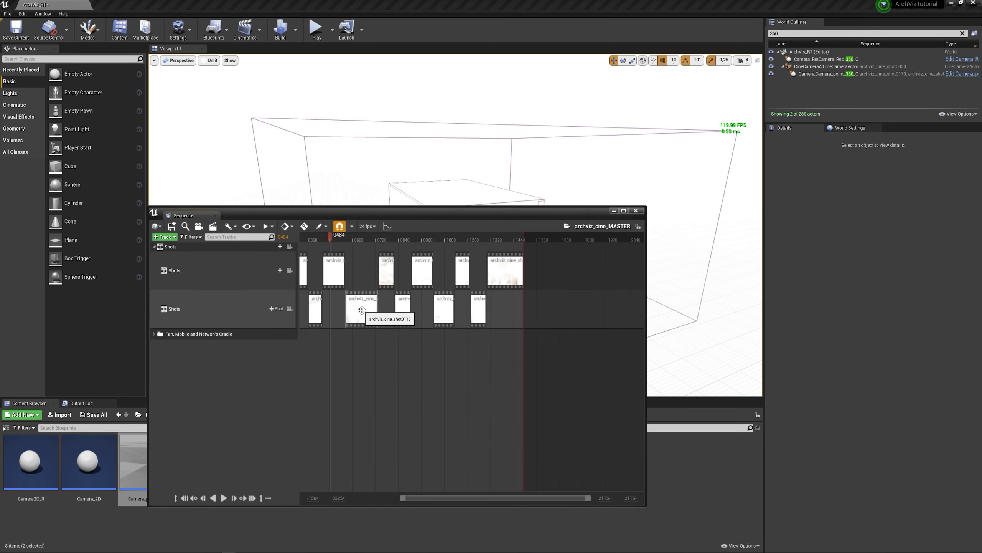
- Deactivate and lock shot0110's camera cut, then preview it through Camera_point_360
{"action": "double_click", "coordinate": [362, 310]}
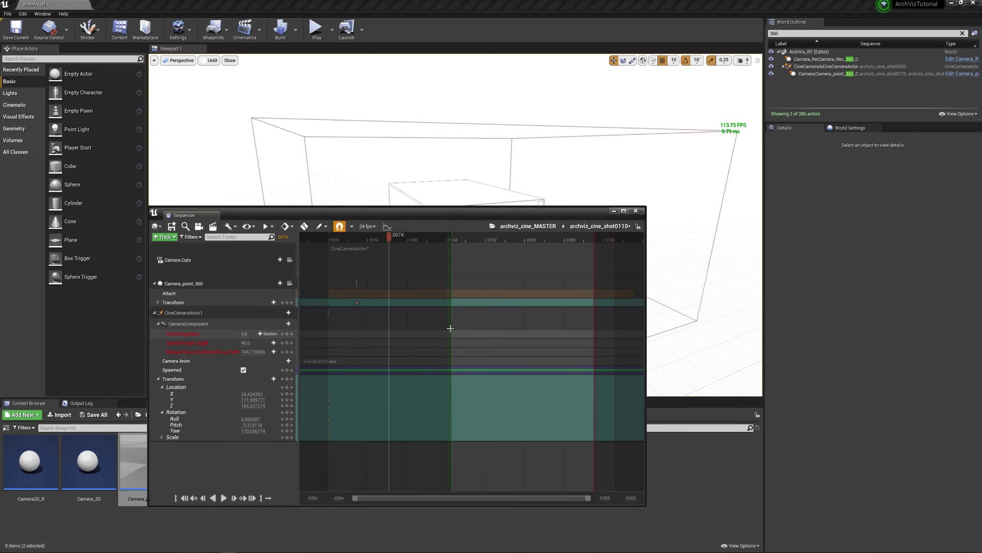
{"action": "scroll", "coordinate": [453, 329], "scroll_direction": "down", "scroll_amount": 3, "text": "ctrl"}
{"action": "right_click", "coordinate": [401, 269]}
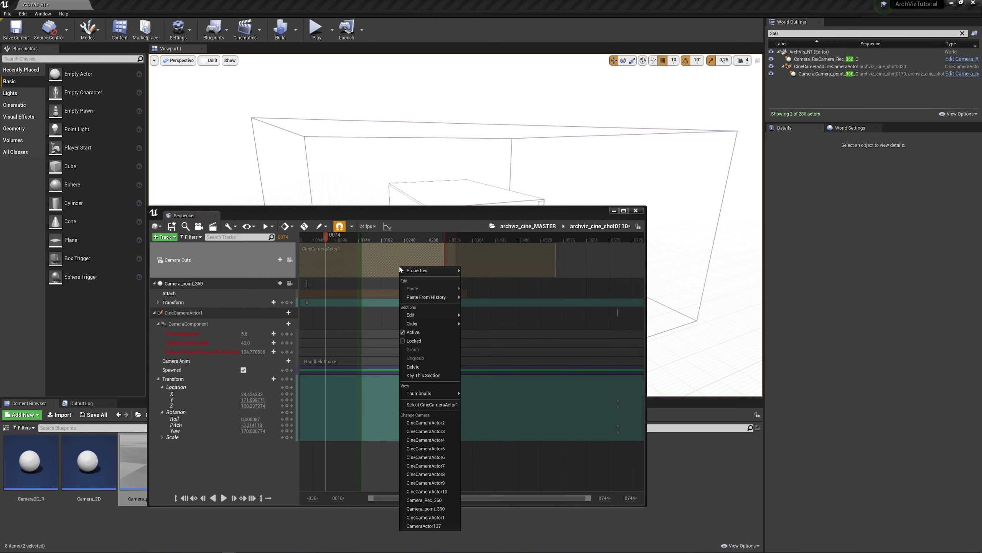
{"action": "left_click", "coordinate": [405, 333]}
{"action": "left_click", "coordinate": [405, 340]}
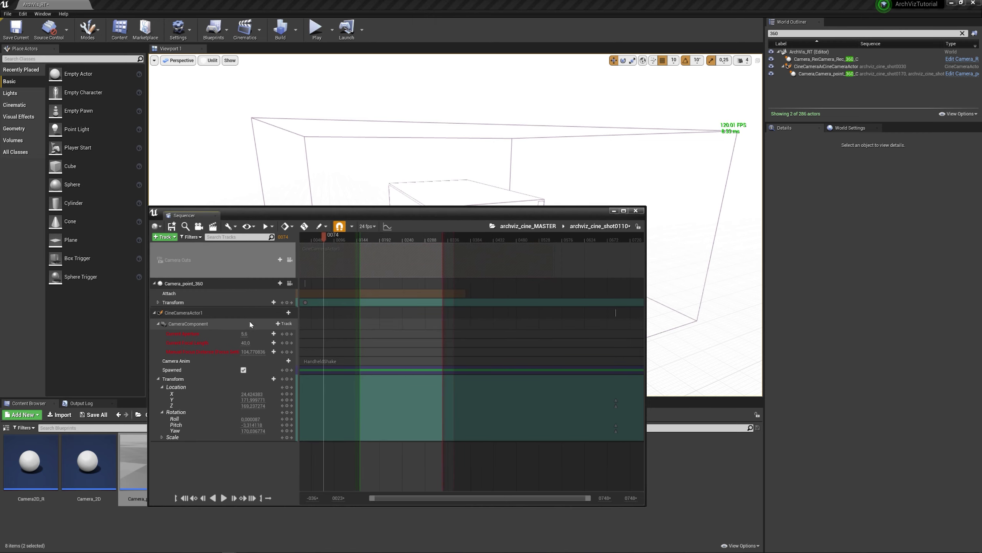
{"action": "left_click", "coordinate": [223, 321]}
{"action": "left_click", "coordinate": [216, 283]}
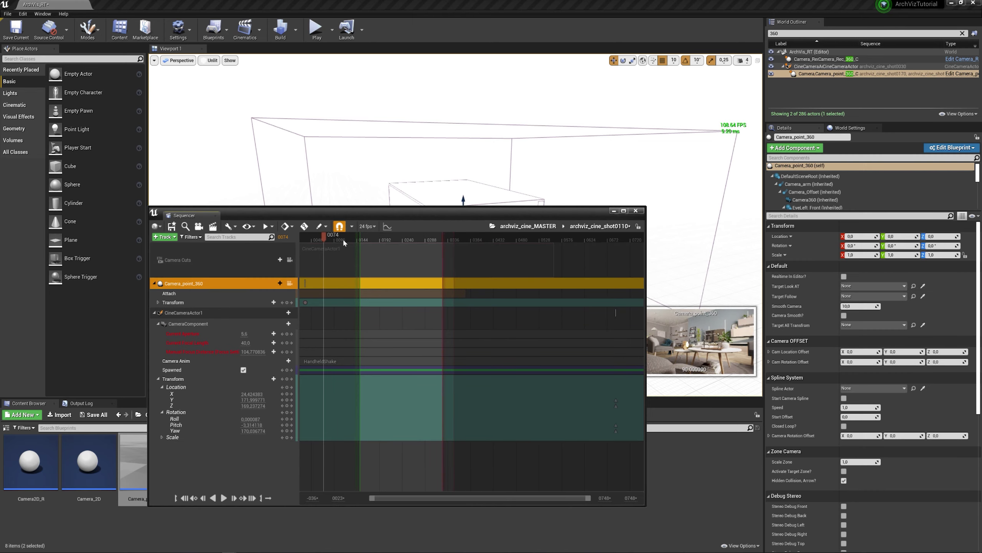
{"action": "left_click_drag", "start_coordinate": [342, 238], "coordinate": [420, 240]}
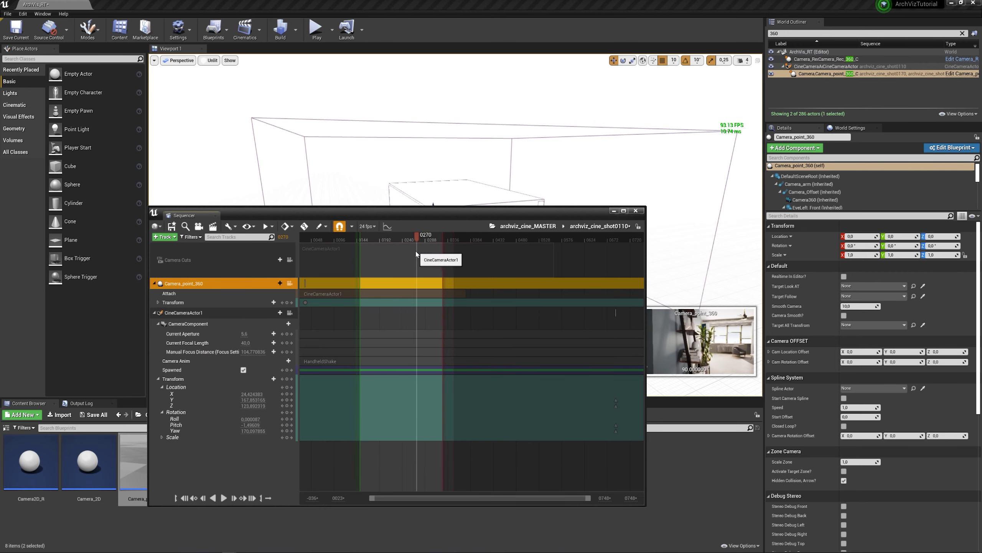
{"action": "left_click", "coordinate": [528, 226]}
- Deactivate shot0120's camera cut and preview it through Camera_point_360
{"action": "double_click", "coordinate": [392, 278]}
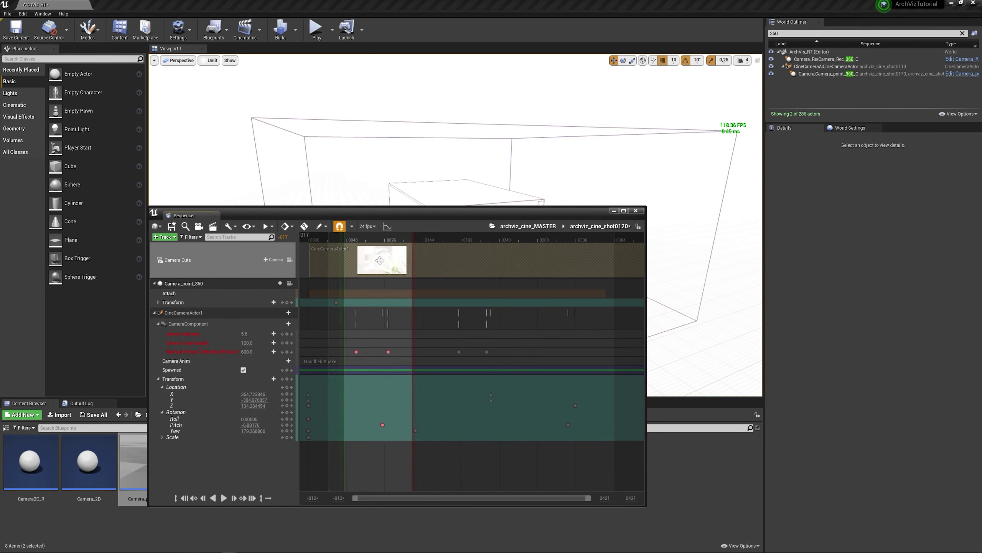
{"action": "right_click", "coordinate": [382, 261]}
{"action": "left_click", "coordinate": [385, 325]}
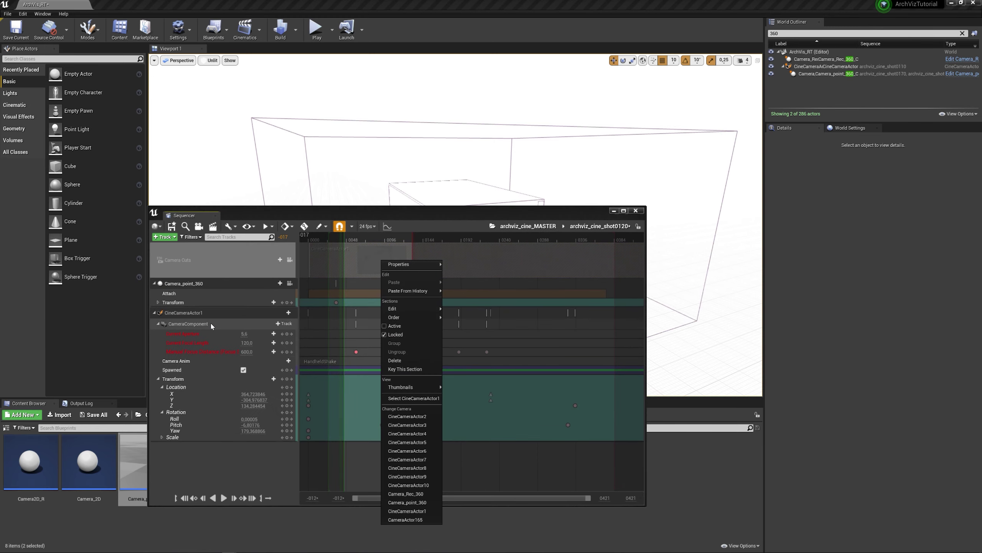
{"action": "left_click", "coordinate": [184, 283]}
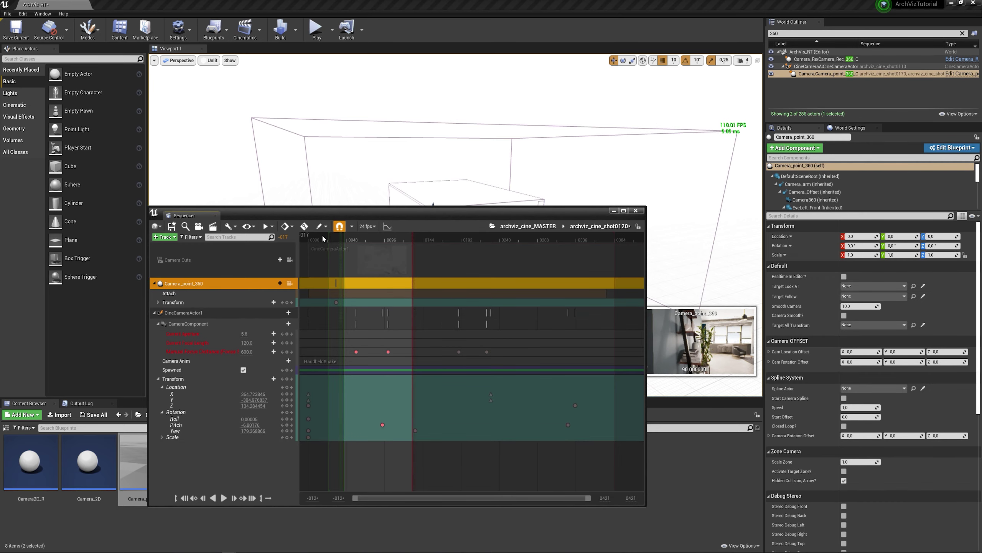
{"action": "mouse_move", "coordinate": [322, 234]}
{"action": "left_mouse_down"}
{"action": "mouse_move", "coordinate": [348, 243]}
{"action": "mouse_move", "coordinate": [397, 236]}
{"action": "left_mouse_up"}
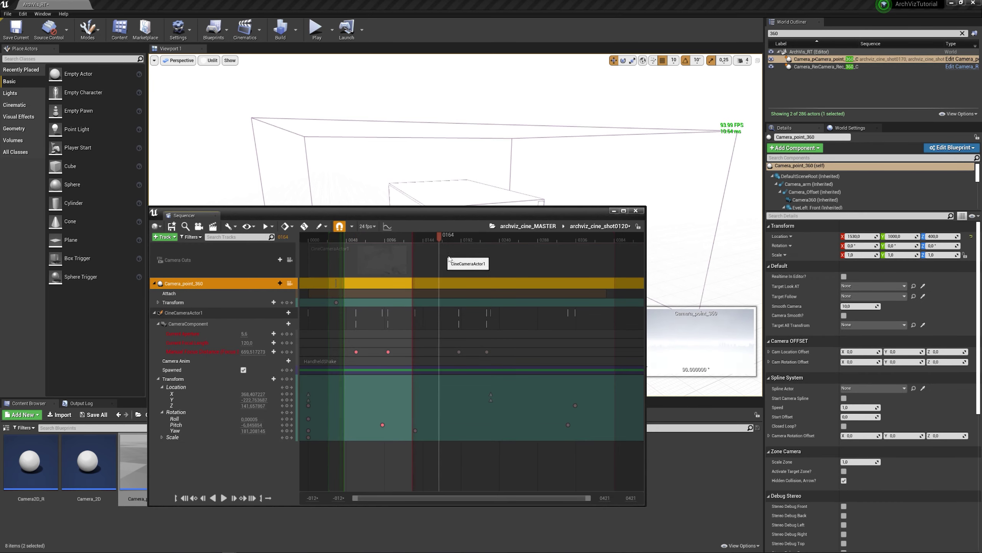
{"action": "left_click", "coordinate": [541, 229]}
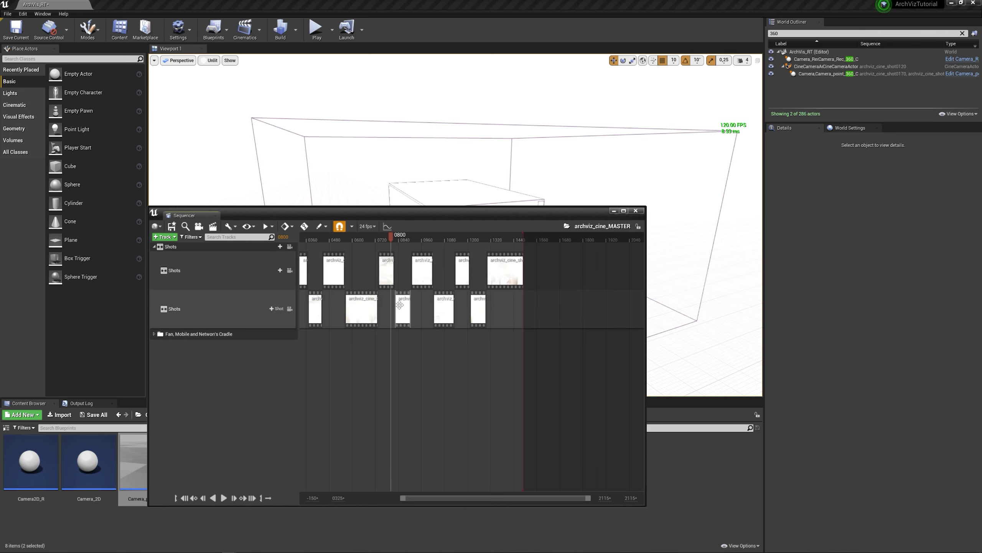
- Deactivate shot0160's camera cut and undo a stray paste there
{"action": "double_click", "coordinate": [460, 308]}
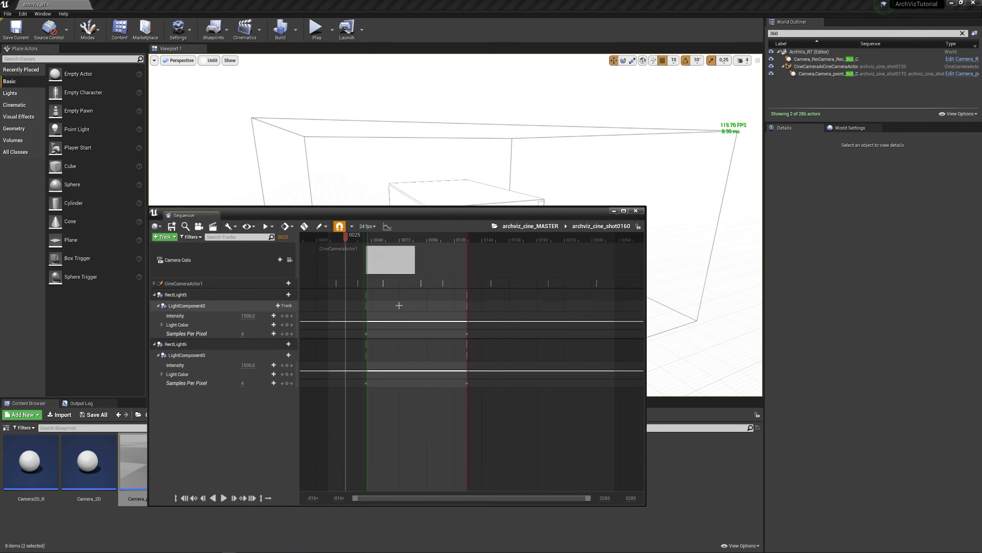
{"action": "right_click", "coordinate": [382, 261]}
{"action": "left_click", "coordinate": [387, 327]}
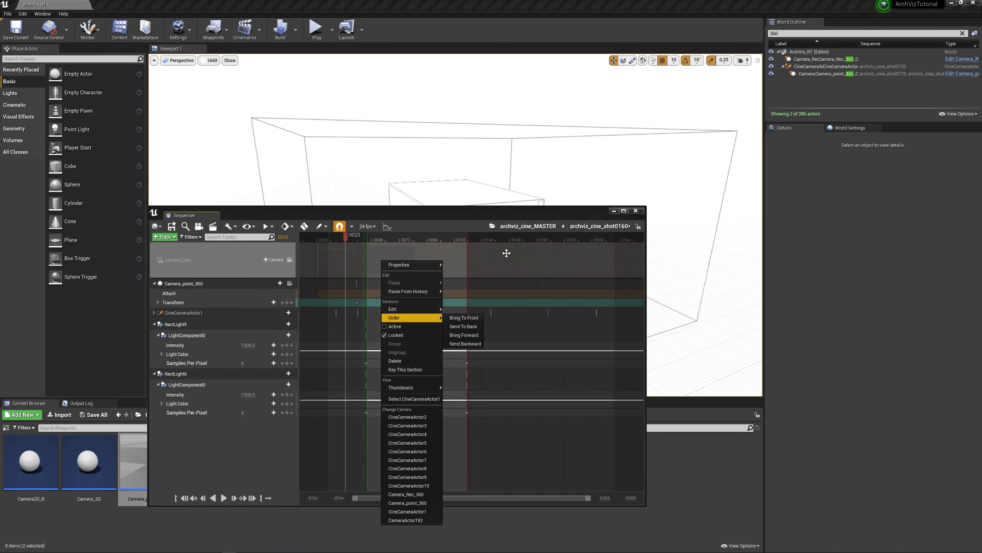
{"action": "left_click", "coordinate": [532, 228]}
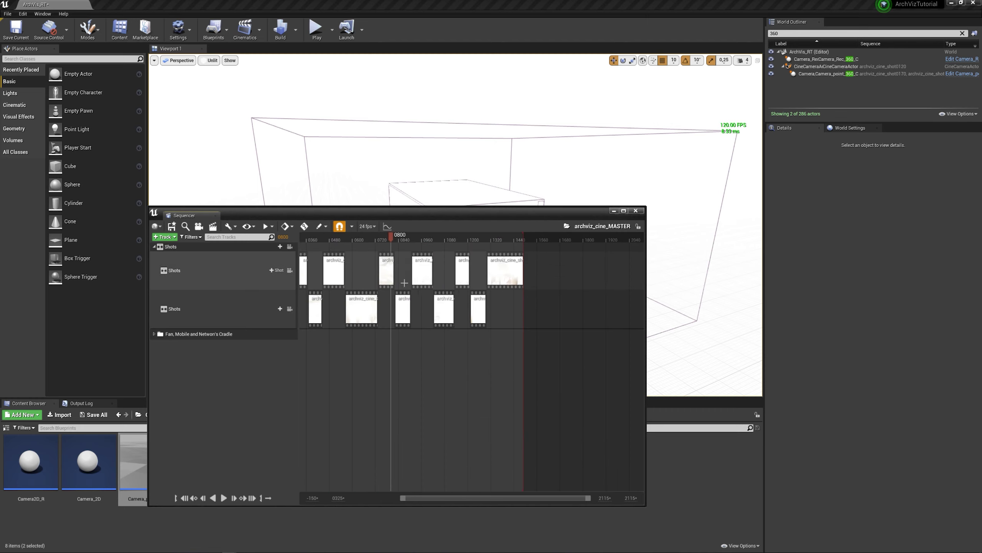
{"action": "double_click", "coordinate": [403, 307]}
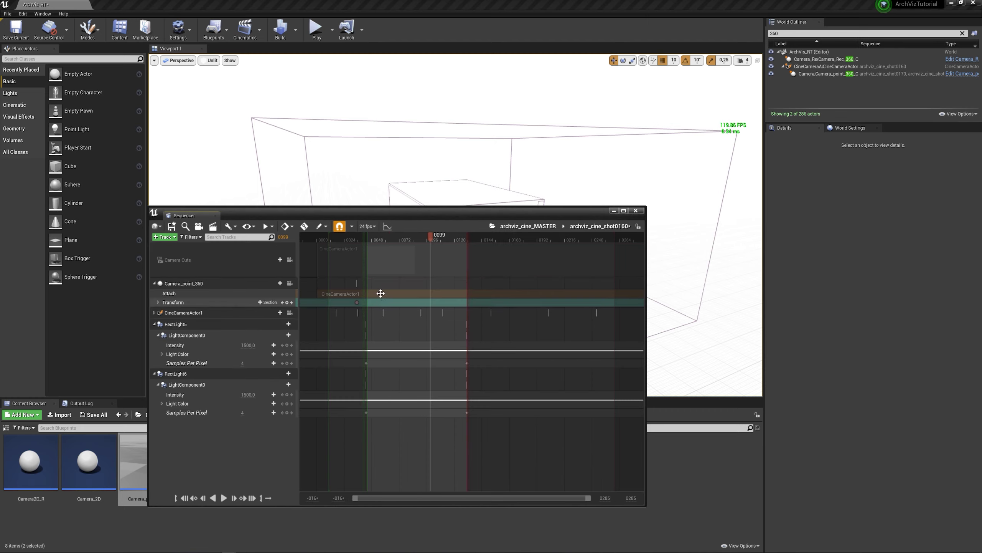
{"action": "key", "text": "ctrl+z"}
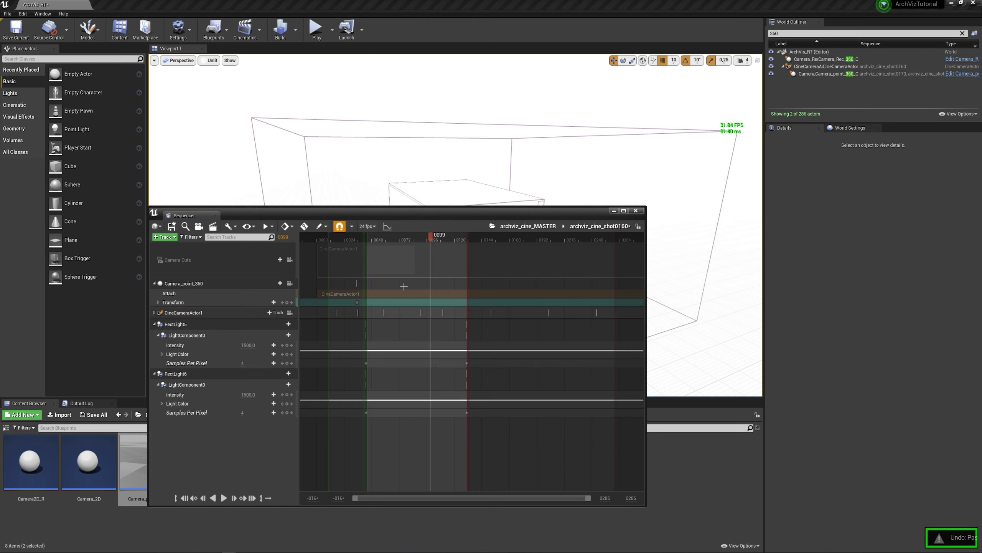
{"action": "left_click", "coordinate": [528, 226]}
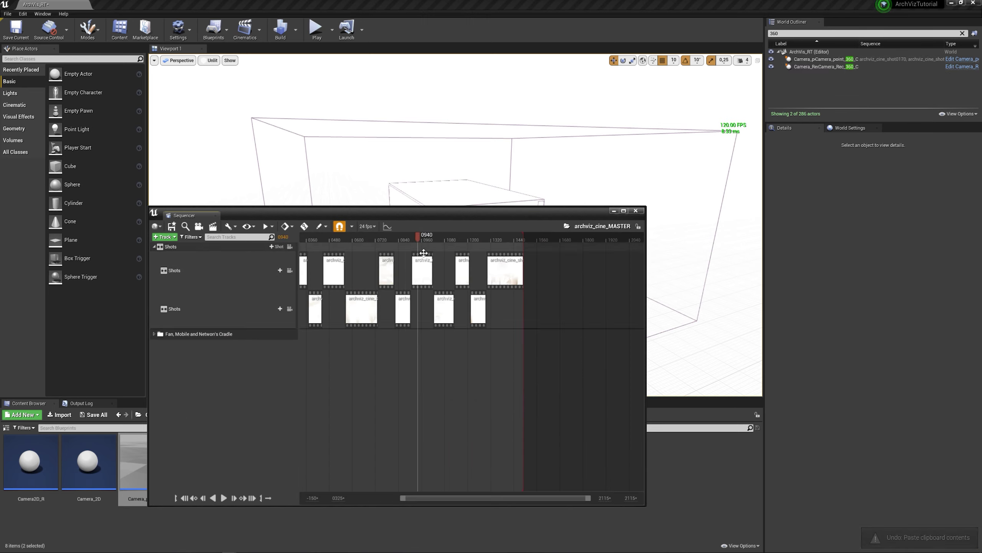
- Paste Camera_point_360 into shot0140, lock and deactivate its camera cut, and preview it
{"action": "double_click", "coordinate": [421, 273]}
{"action": "key", "text": "ctrl+v"}
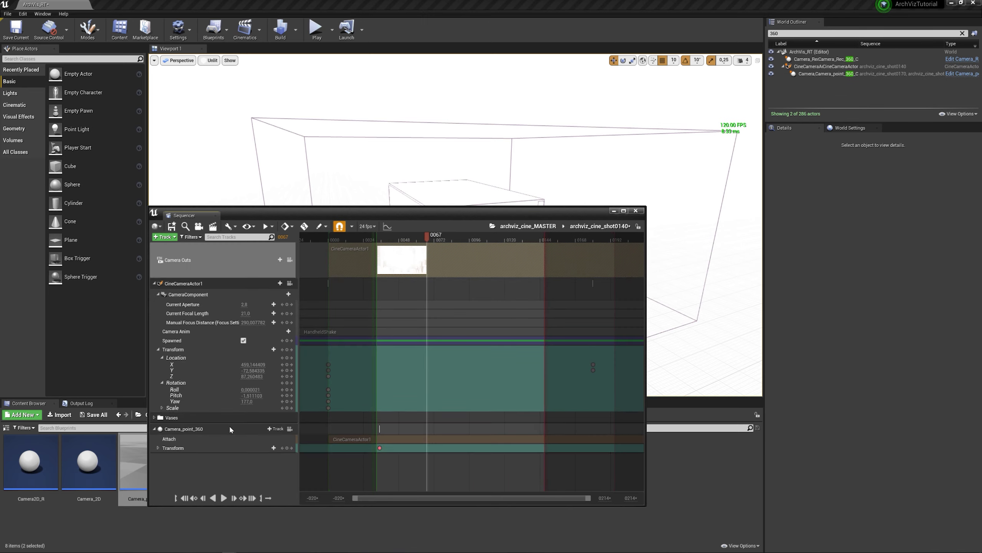
{"action": "right_click", "coordinate": [408, 260]}
{"action": "left_click", "coordinate": [421, 333]}
{"action": "left_click", "coordinate": [420, 325]}
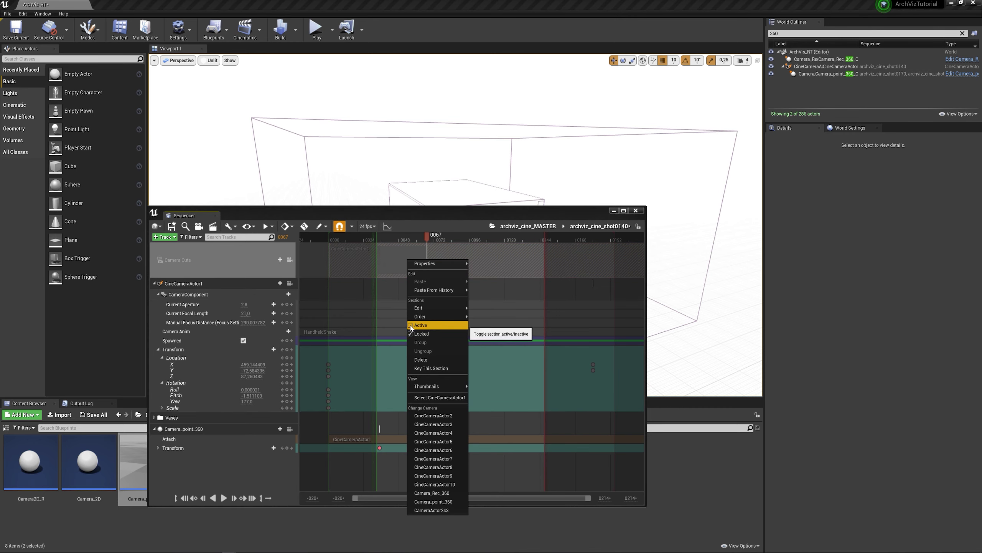
{"action": "left_click", "coordinate": [184, 429]}
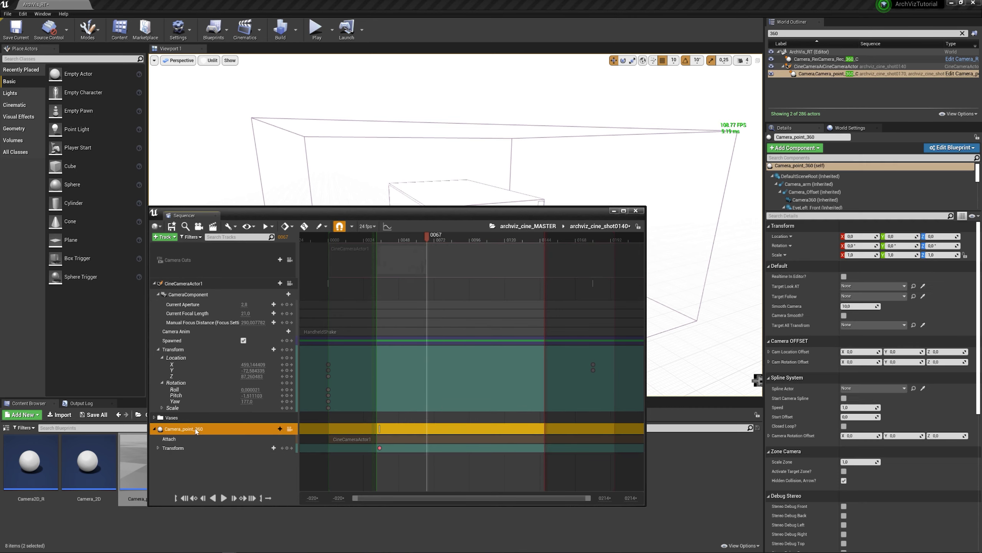
{"action": "left_click", "coordinate": [365, 235]}
{"action": "left_click_drag", "start_coordinate": [367, 240], "coordinate": [450, 254]}
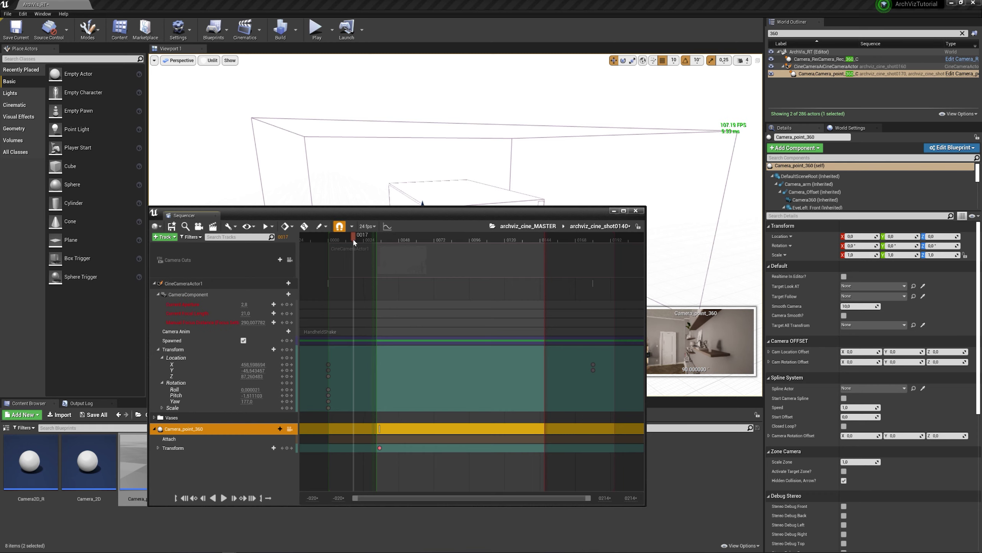
{"action": "left_click", "coordinate": [537, 226]}
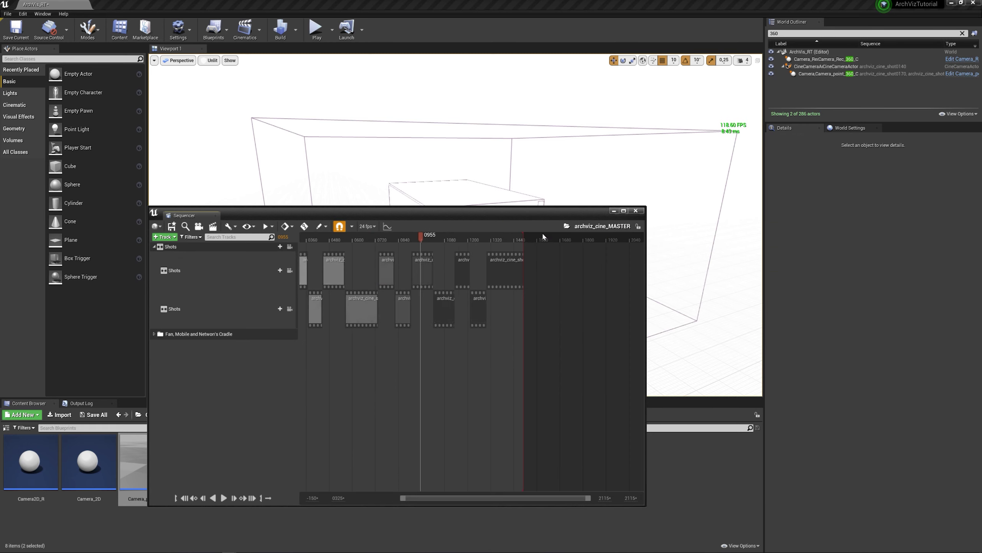
- Check that shot0040's camera cut is already inactive
{"action": "double_click", "coordinate": [446, 309]}
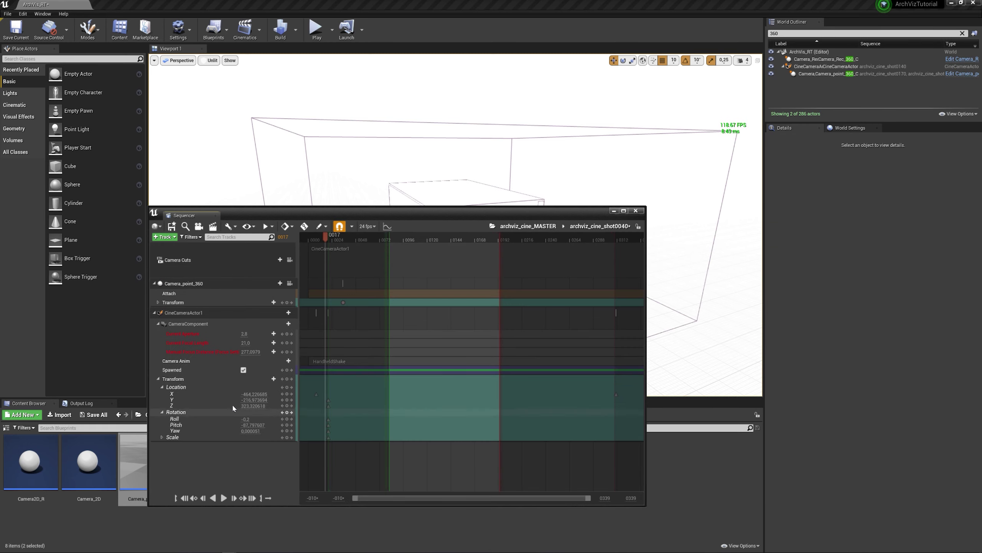
{"action": "right_click", "coordinate": [421, 271]}
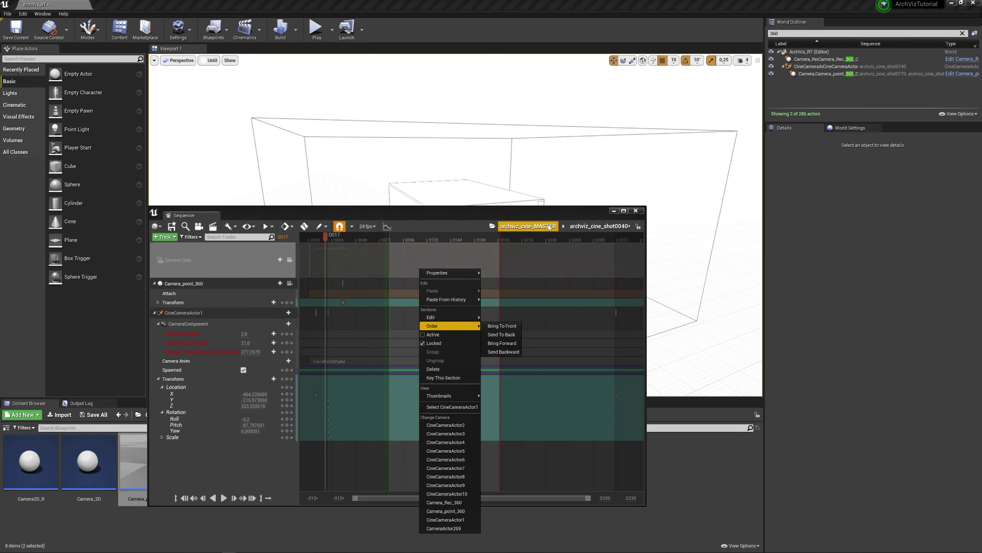
{"action": "left_click", "coordinate": [528, 226]}
{"action": "double_click", "coordinate": [445, 307]}
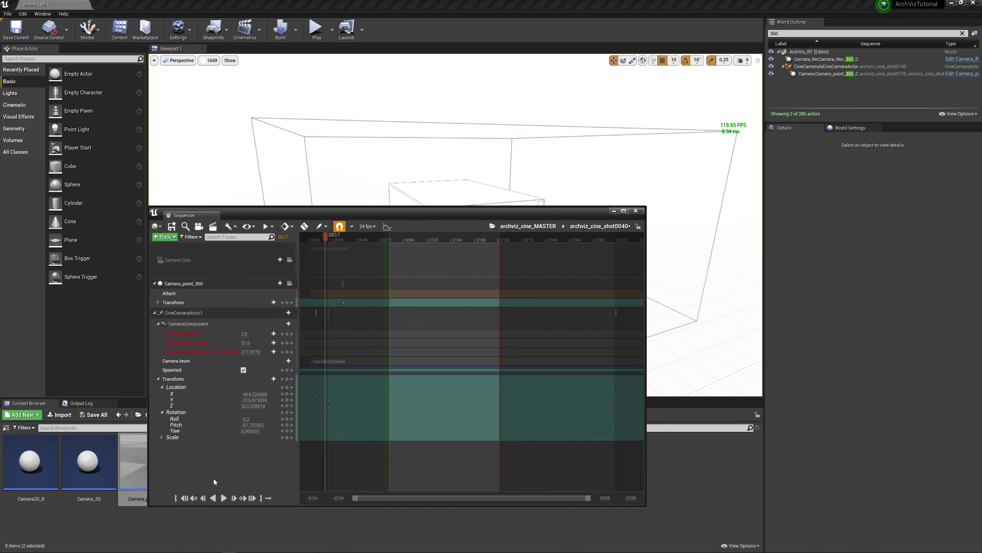
{"action": "left_click", "coordinate": [528, 226]}
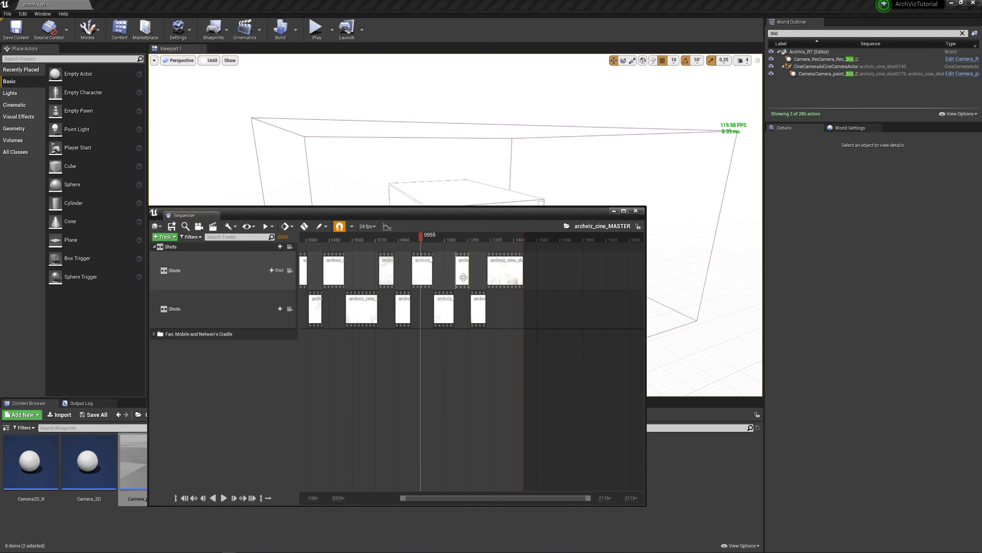
- Deactivate shot0130's camera cut and preview it through Camera_point_360
{"action": "double_click", "coordinate": [505, 271]}
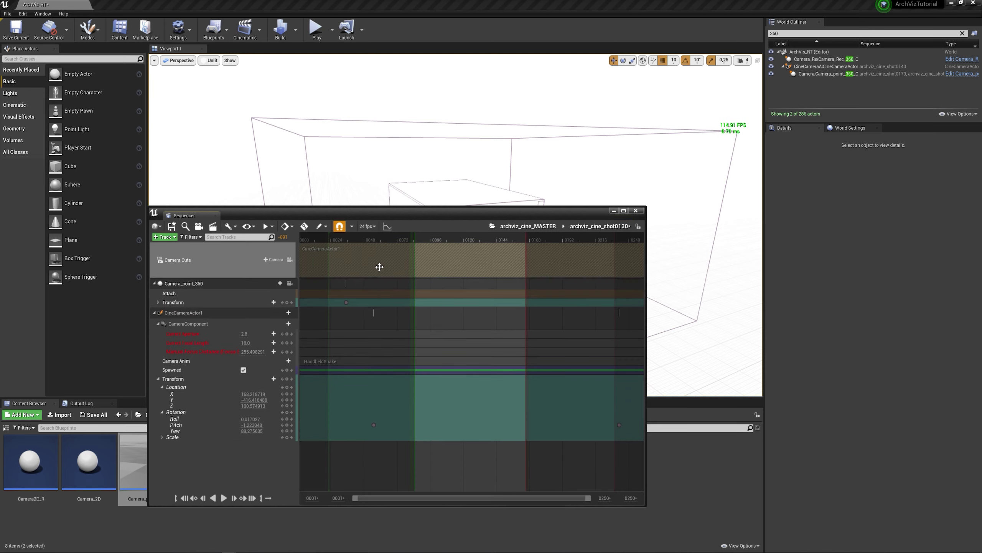
{"action": "right_click", "coordinate": [425, 264]}
{"action": "left_click", "coordinate": [428, 329]}
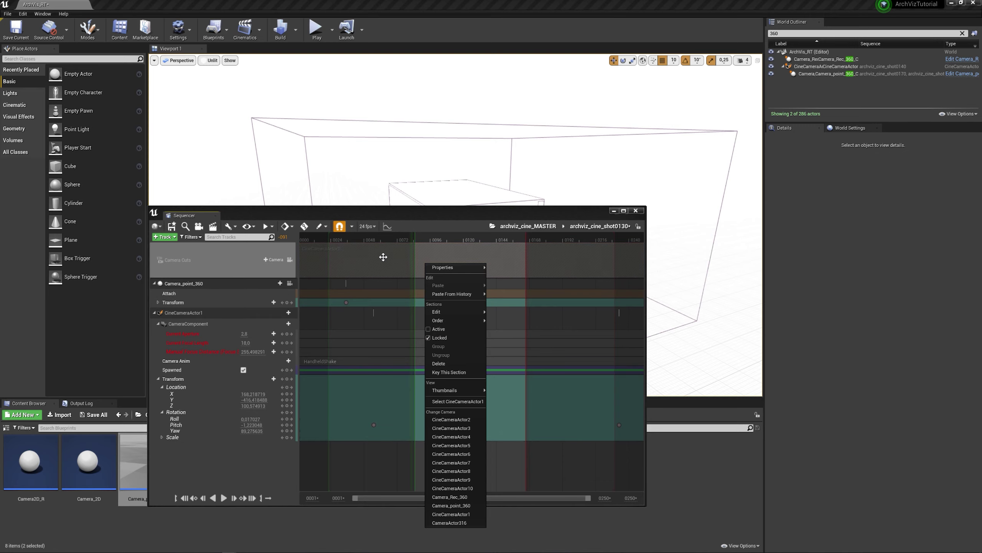
{"action": "left_click", "coordinate": [201, 278]}
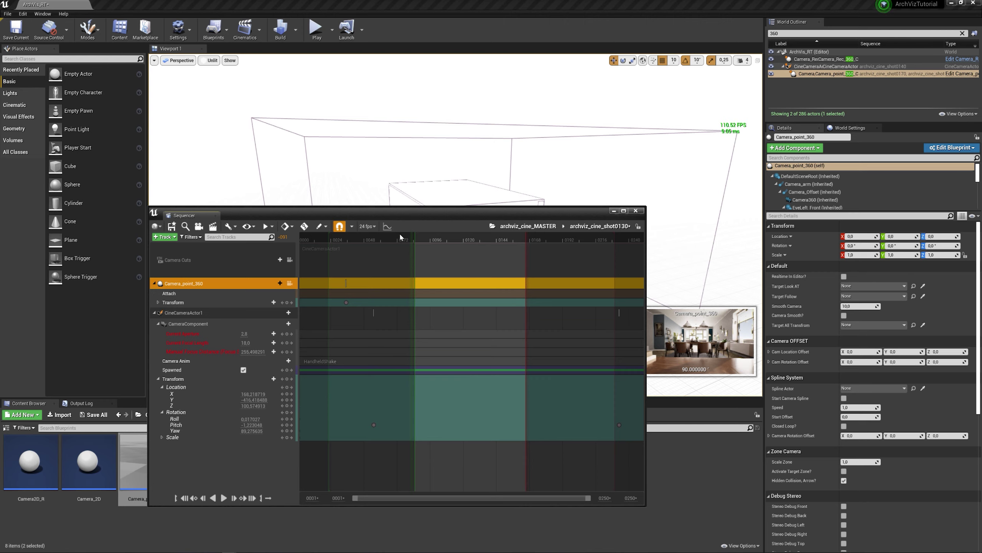
{"action": "left_click_drag", "start_coordinate": [399, 234], "coordinate": [458, 237]}
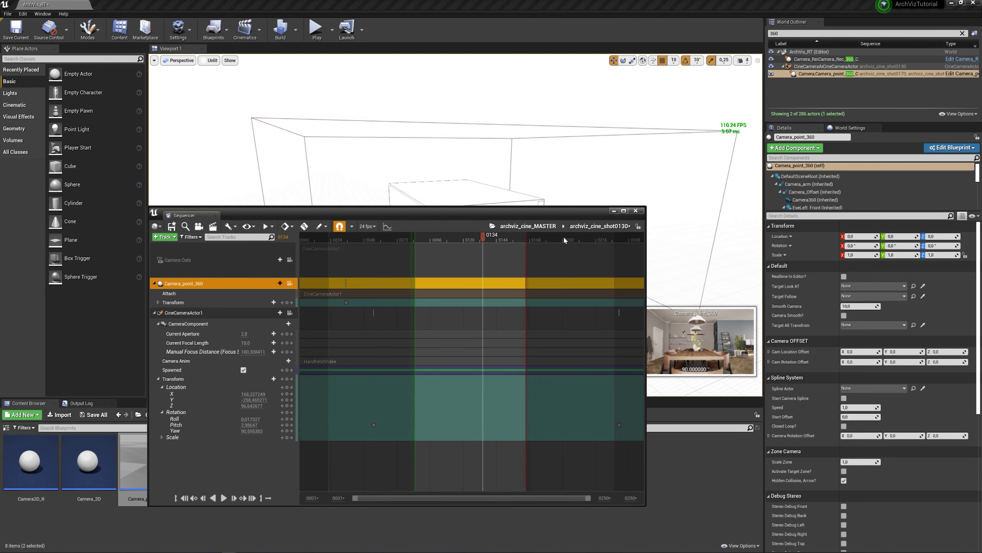
{"action": "left_click", "coordinate": [528, 227]}
- Lock and deactivate the camera cut in shot0080
{"action": "double_click", "coordinate": [489, 274]}
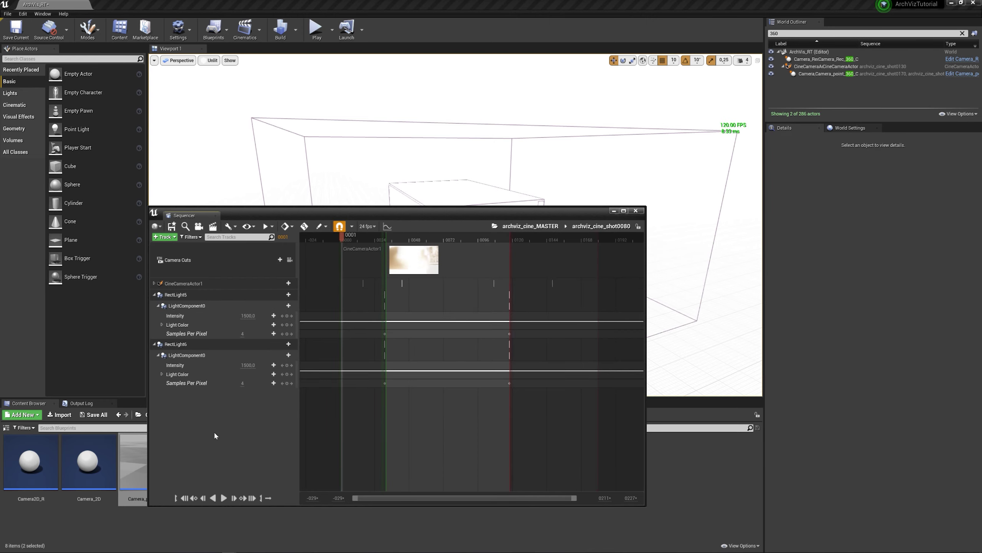
{"action": "right_click", "coordinate": [444, 270]}
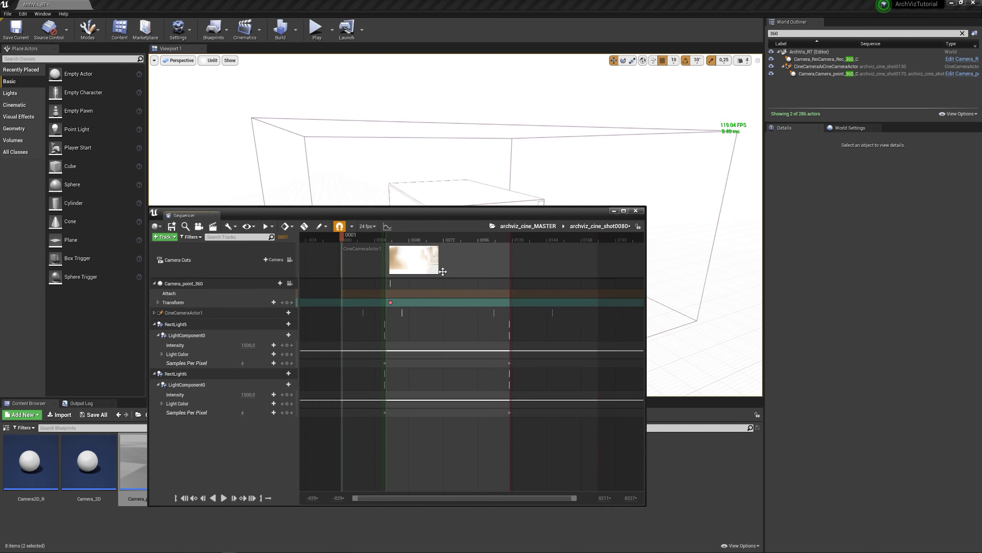
{"action": "left_click", "coordinate": [447, 343]}
{"action": "left_click", "coordinate": [453, 335]}
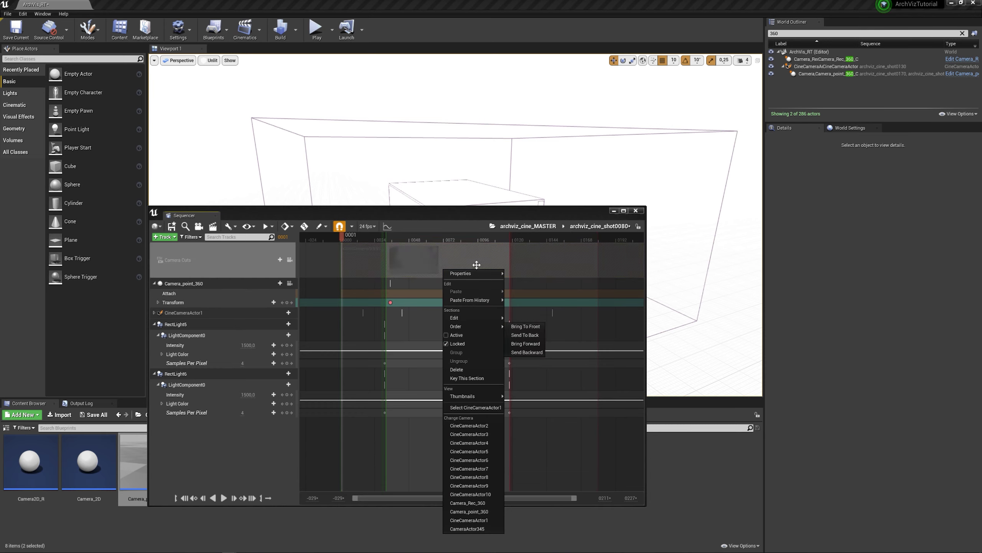
{"action": "left_click", "coordinate": [528, 226]}
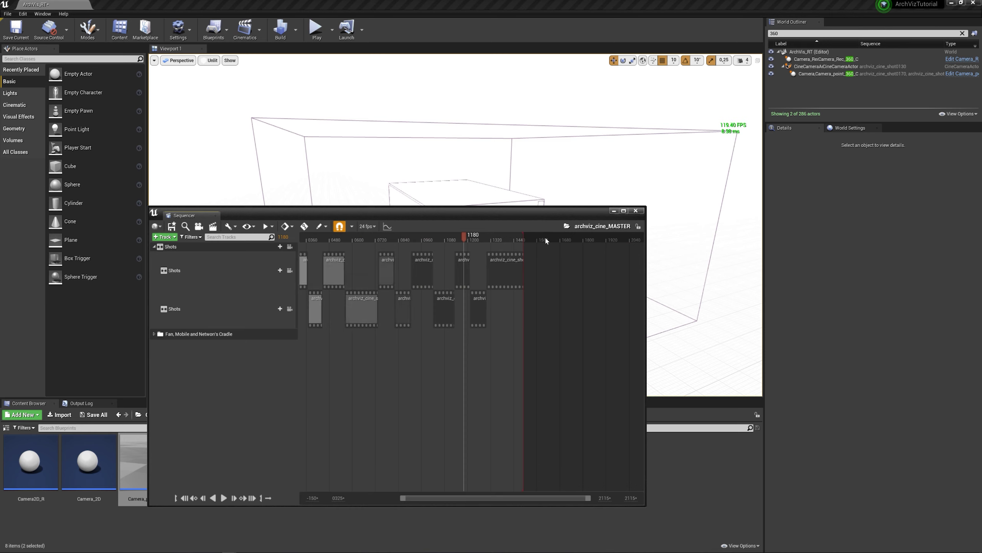
- Lock shot0150's camera cut, then preview the master sequence through Camera_point_360
{"action": "double_click", "coordinate": [500, 276]}
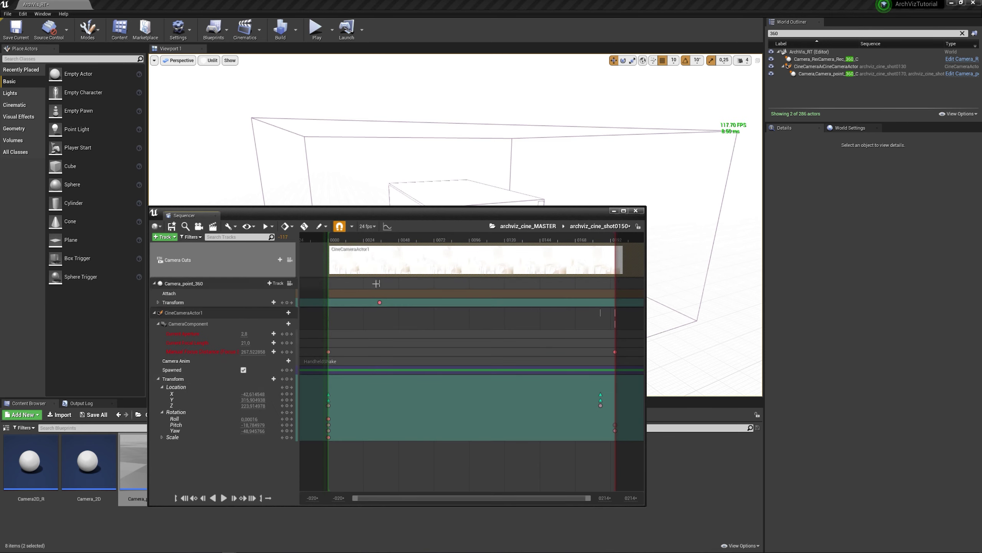
{"action": "right_click", "coordinate": [402, 263]}
{"action": "left_click", "coordinate": [404, 333]}
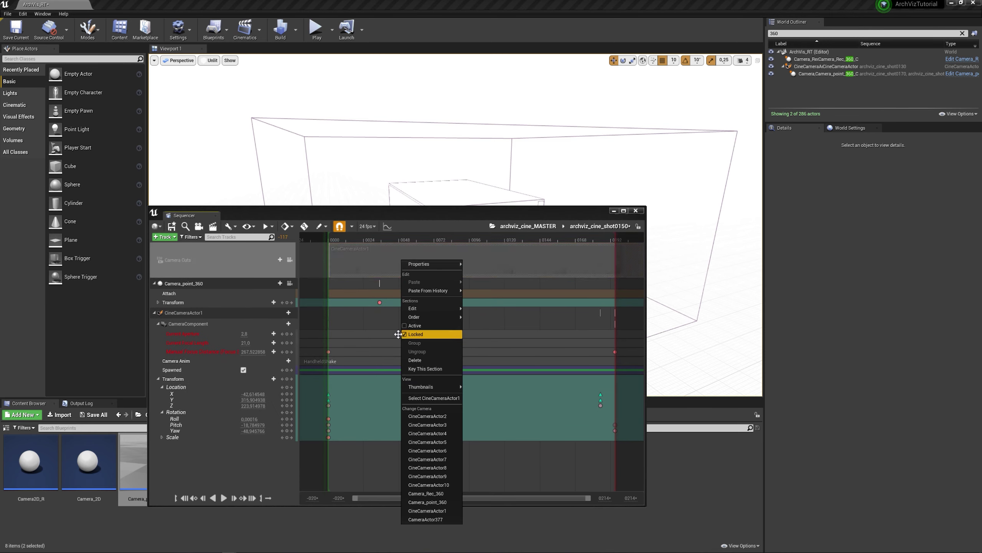
{"action": "left_click", "coordinate": [513, 229]}
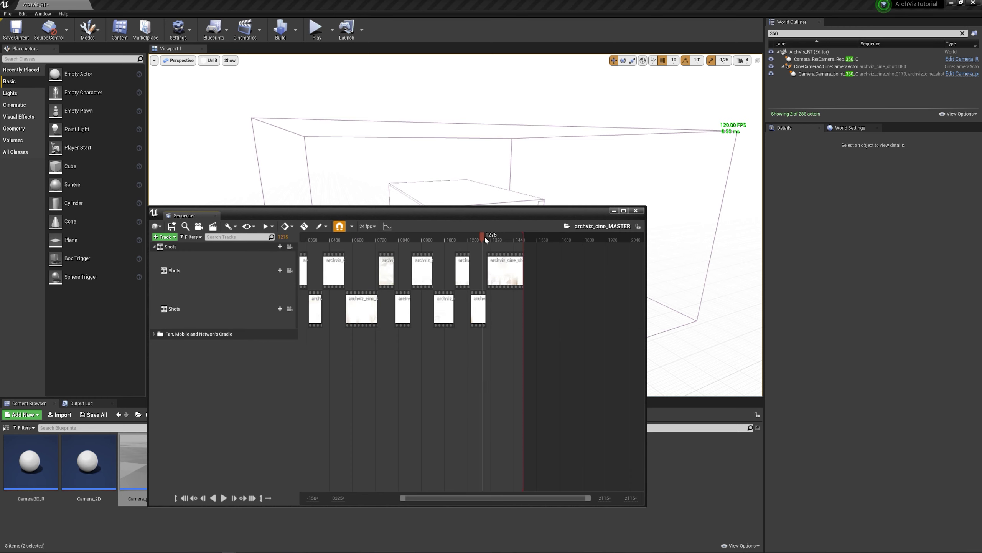
{"action": "left_click", "coordinate": [821, 74]}
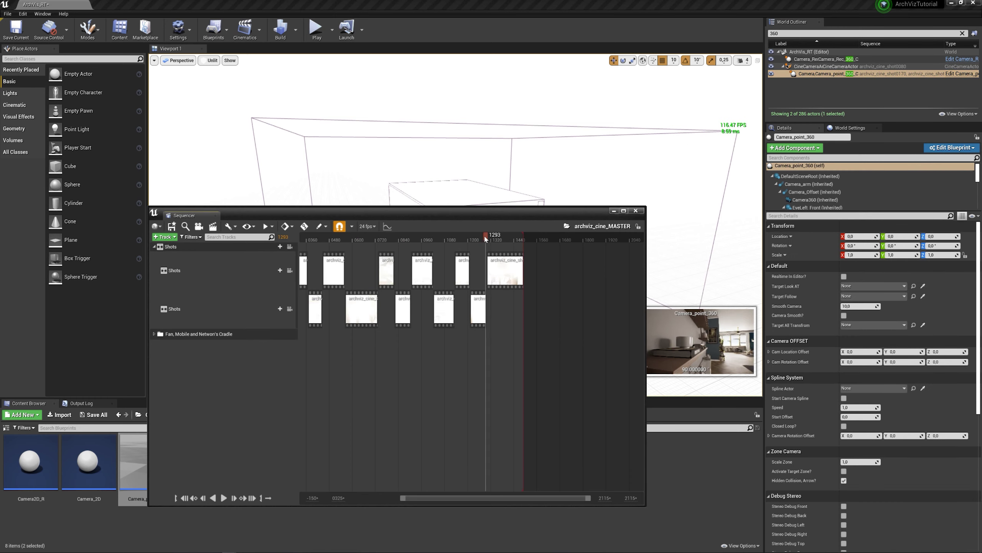
{"action": "left_click_drag", "start_coordinate": [483, 237], "coordinate": [503, 240]}
- Save all the edited sequences listed in the Save Content prompt and close Sequencer
{"action": "left_click", "coordinate": [173, 226]}
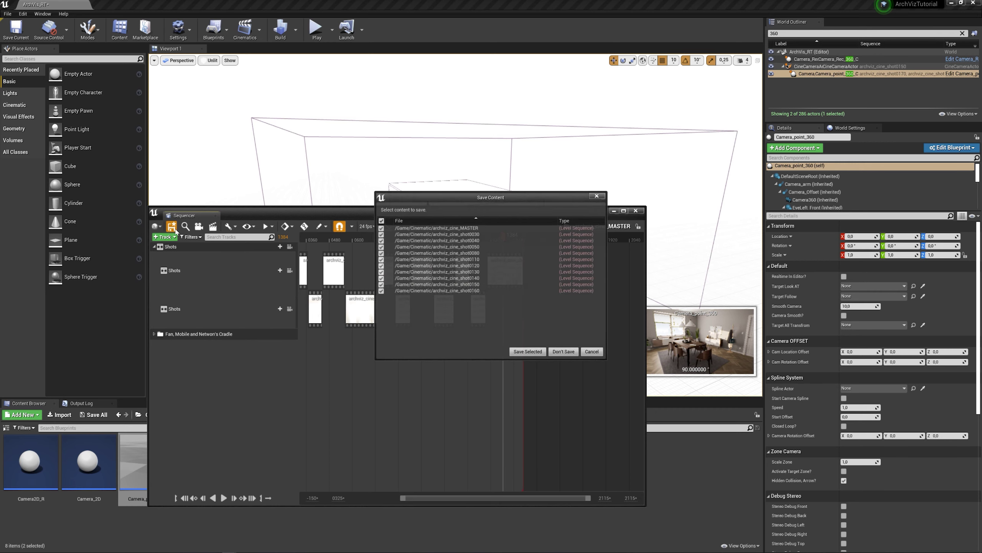
{"action": "left_click", "coordinate": [526, 352]}
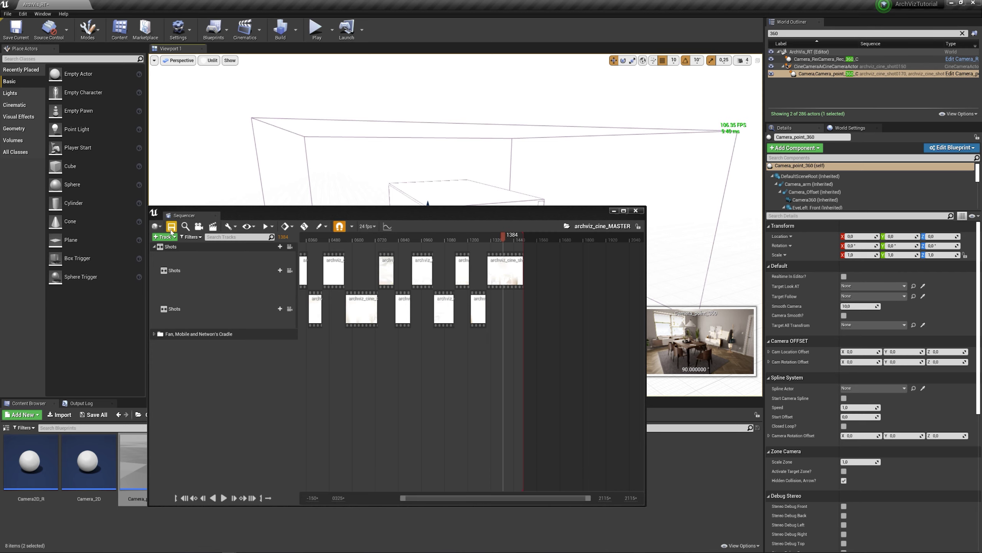
{"action": "left_click", "coordinate": [635, 211]}
- Filter the World Outliner by 'archviz', select archviz_cine_MASTER, and save the current level
{"action": "type", "text": "archviz"}
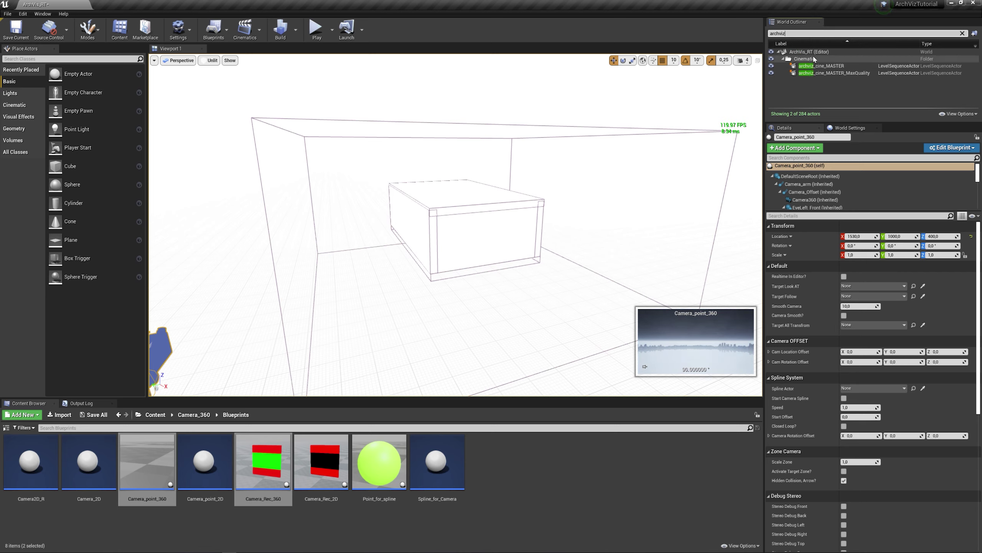
{"action": "left_click", "coordinate": [837, 66]}
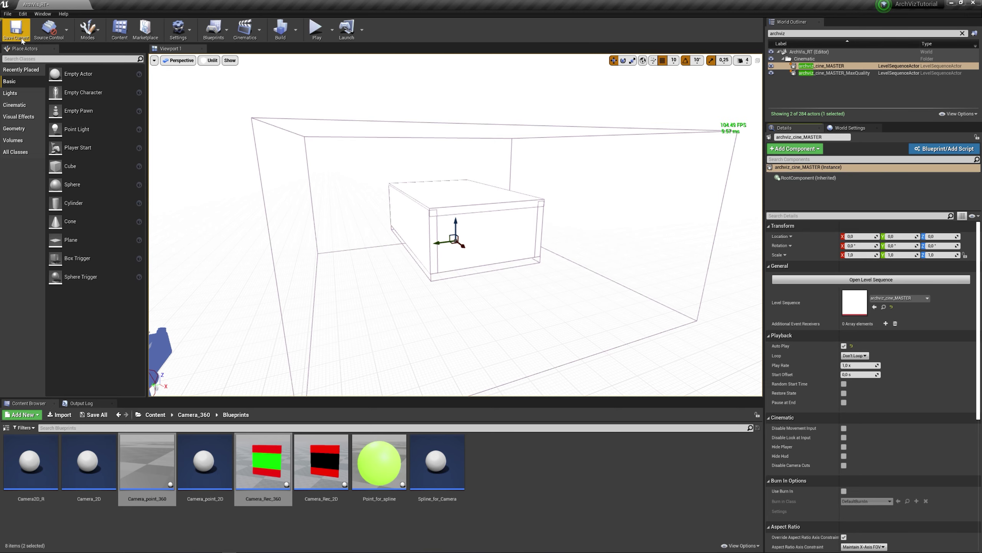
{"action": "left_click", "coordinate": [8, 15]}
{"action": "left_click", "coordinate": [24, 81]}
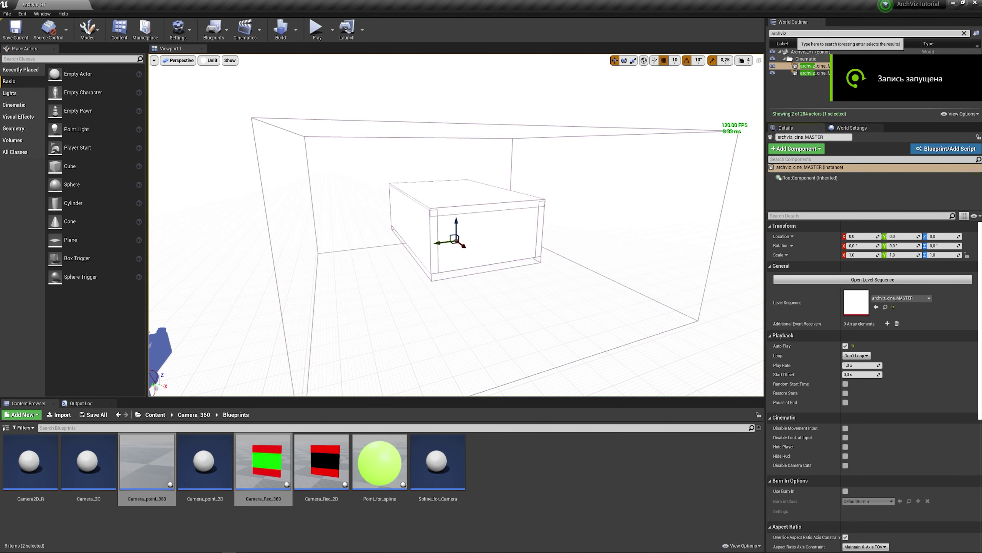
{"action": "left_click_drag", "start_coordinate": [796, 34], "coordinate": [780, 34]}
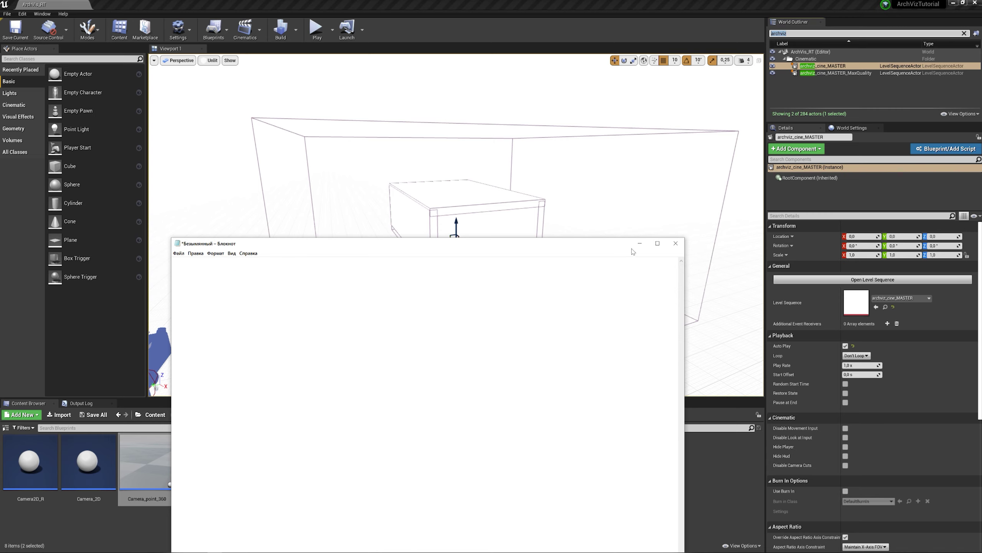
{"action": "left_click", "coordinate": [837, 29]}
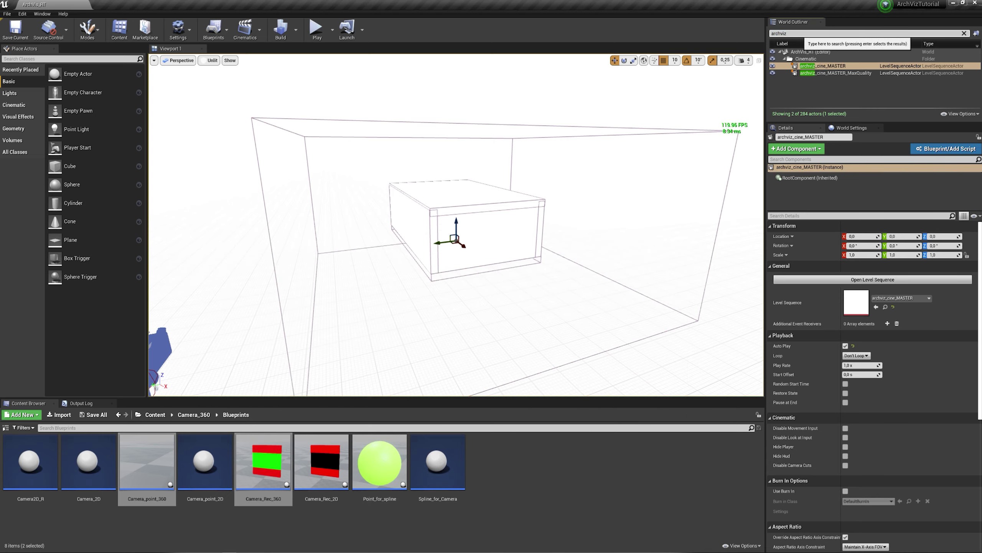
- Select the PostProcessVolume and set Standard bloom with intensity and threshold 0
{"action": "type", "text": "pos"}
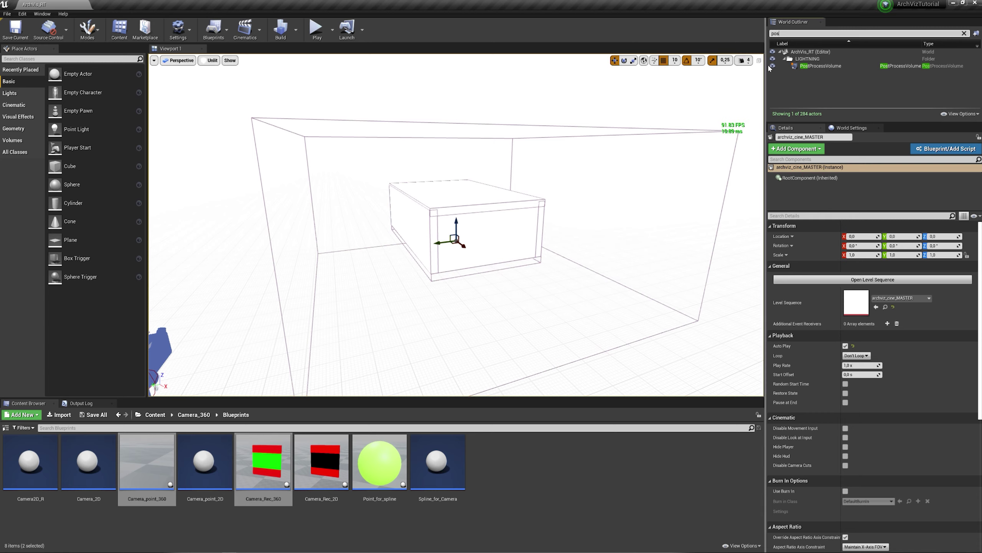
{"action": "left_click", "coordinate": [816, 65]}
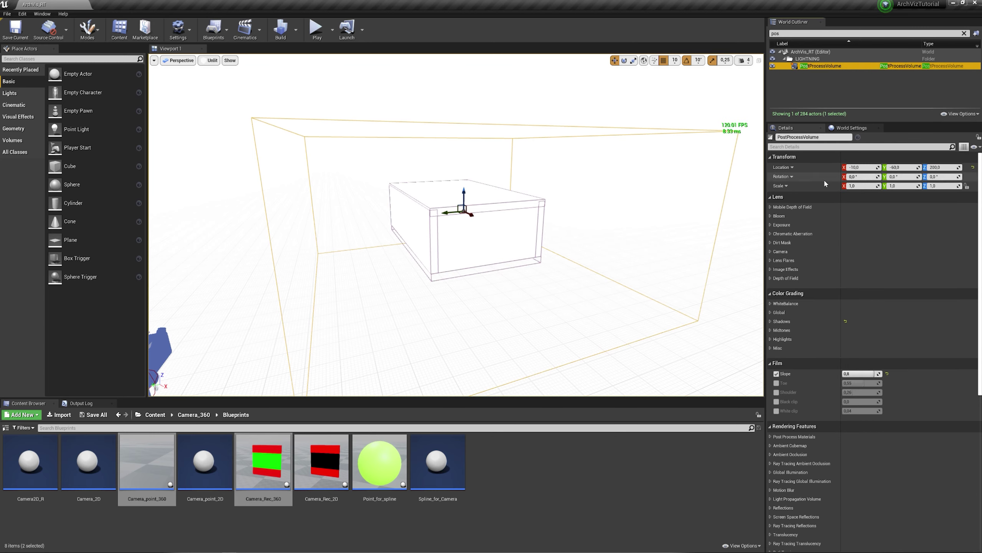
{"action": "left_click", "coordinate": [771, 216]}
{"action": "left_click", "coordinate": [860, 225]}
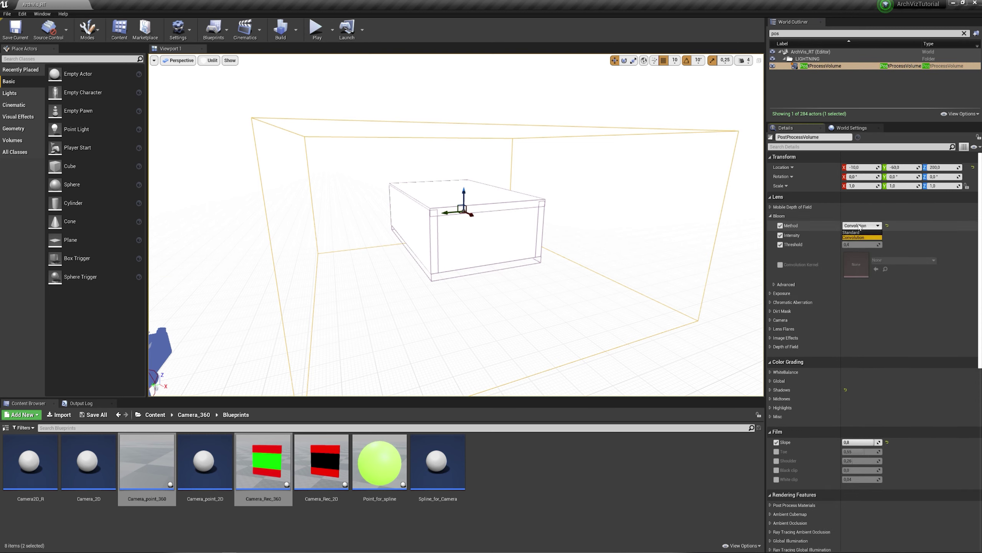
{"action": "left_click", "coordinate": [855, 232]}
{"action": "type", "text": "0"}
{"action": "key", "text": "Return"}
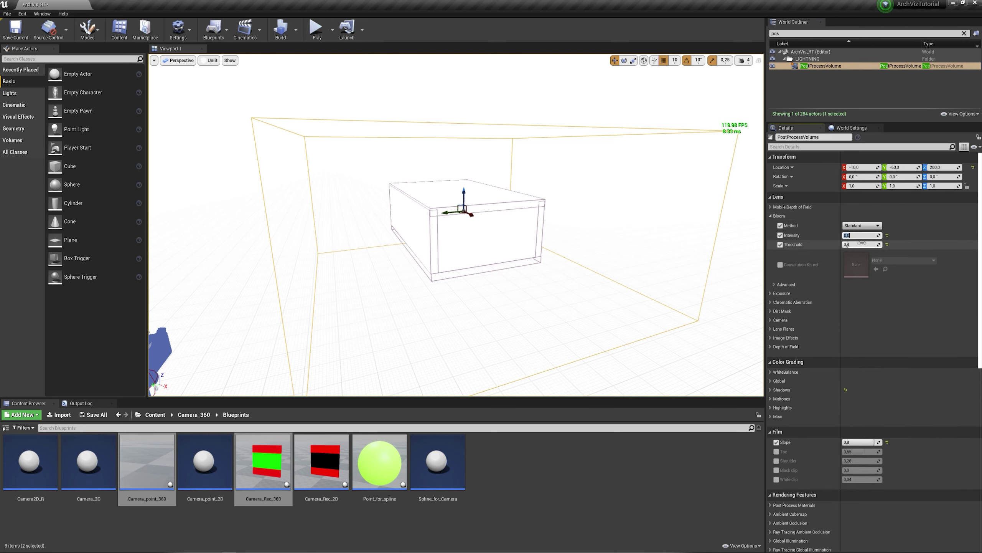
{"action": "key", "text": "Return"}
- Set exposure metering to Manual and chromatic aberration intensity to 0
{"action": "left_click", "coordinate": [771, 294]}
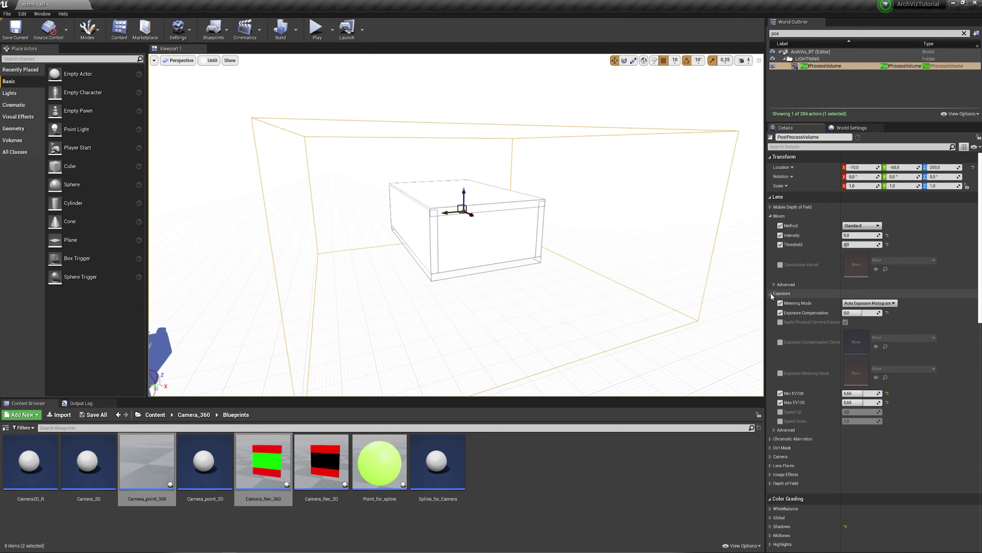
{"action": "scroll", "coordinate": [771, 295], "scroll_direction": "down", "scroll_amount": 3}
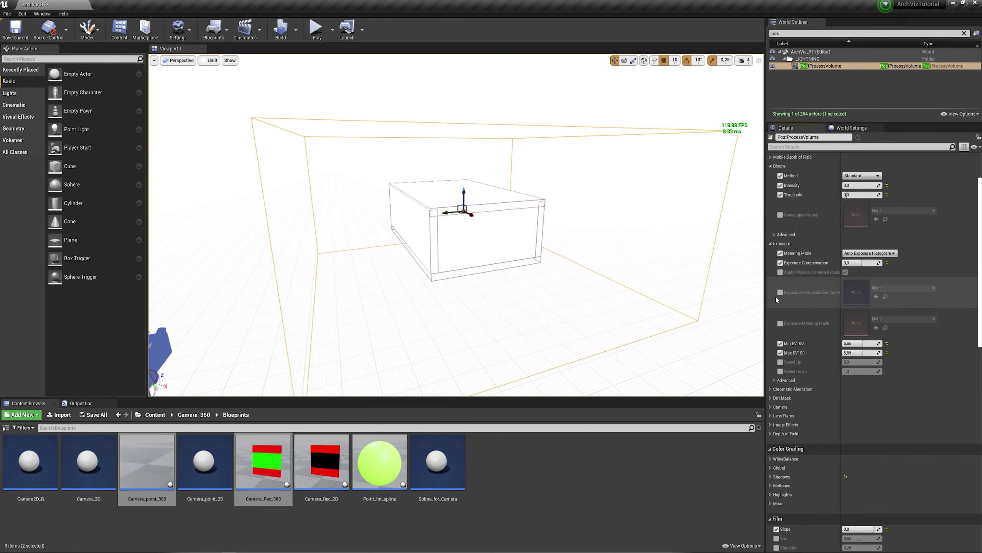
{"action": "left_click", "coordinate": [854, 270]}
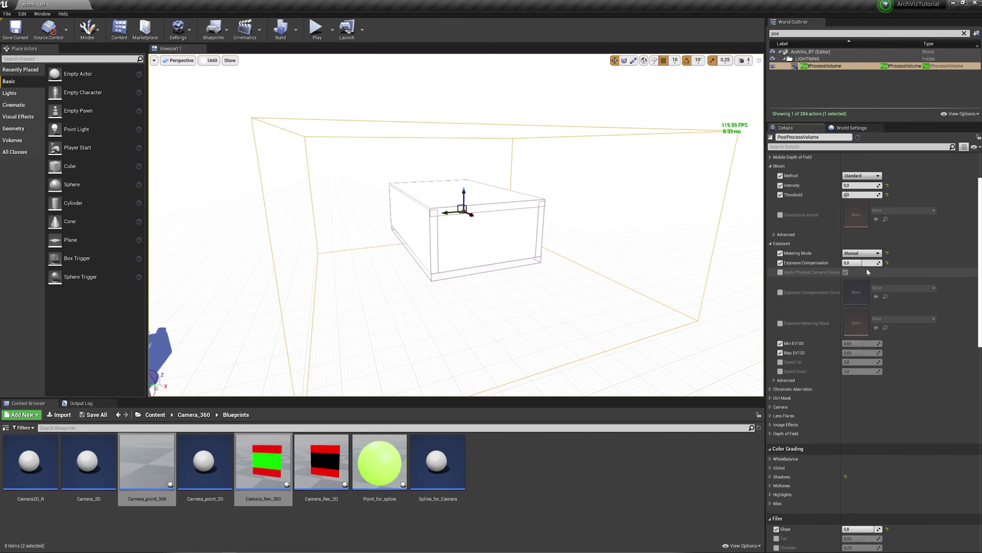
{"action": "scroll", "coordinate": [832, 306], "scroll_direction": "down", "scroll_amount": 3}
{"action": "scroll", "coordinate": [828, 311], "scroll_direction": "down", "scroll_amount": 2}
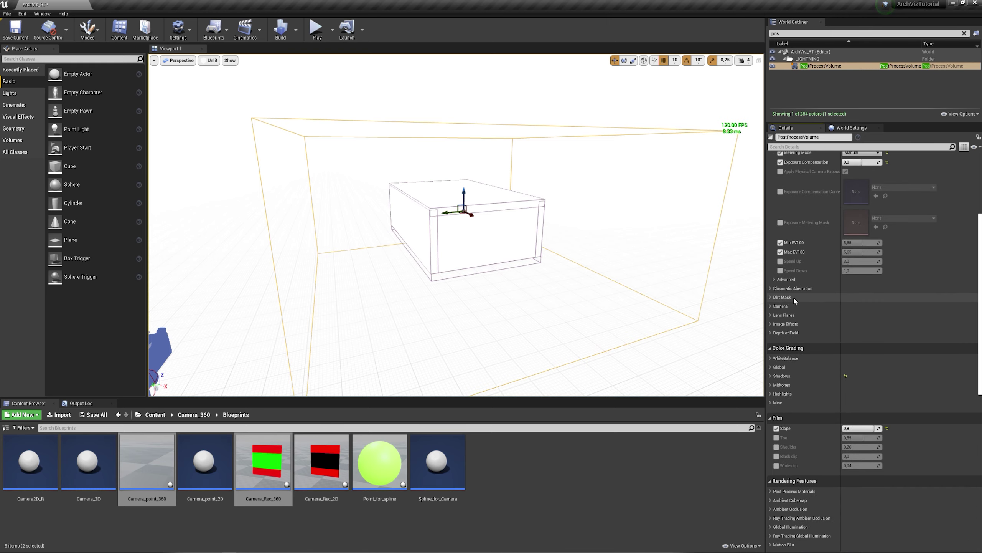
{"action": "left_click", "coordinate": [771, 288]}
{"action": "left_click_drag", "start_coordinate": [854, 297], "coordinate": [788, 318]}
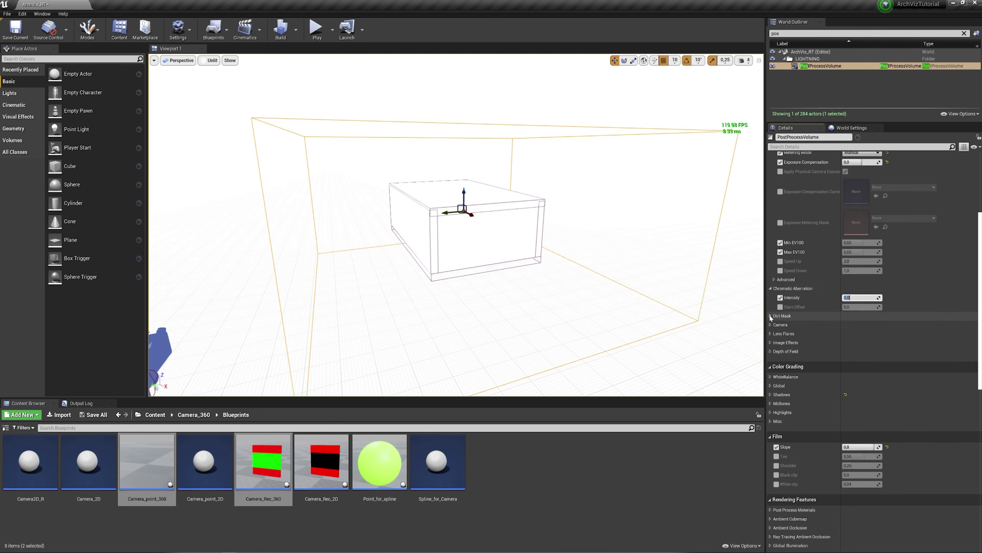
{"action": "scroll", "coordinate": [771, 335], "scroll_direction": "down", "scroll_amount": 1}
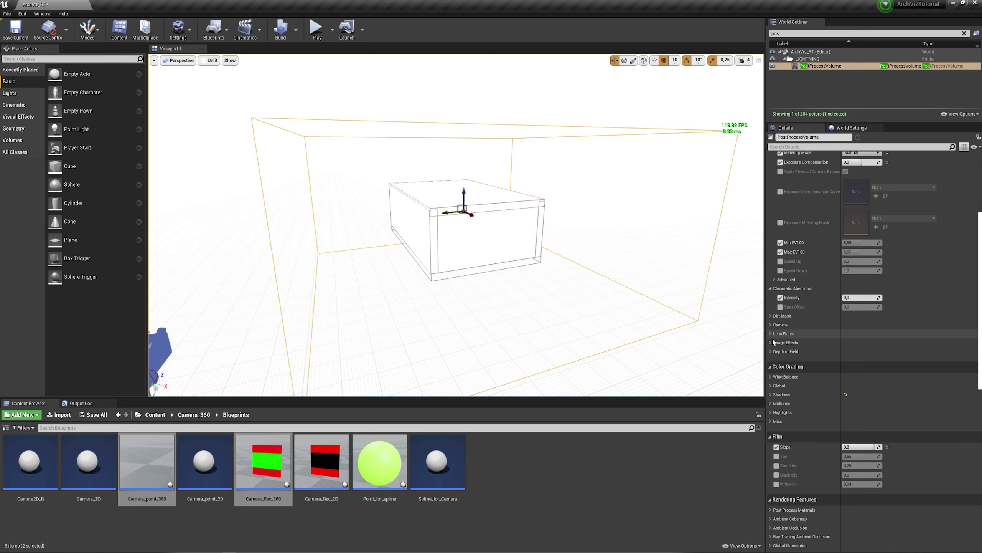
{"action": "scroll", "coordinate": [777, 310], "scroll_direction": "down", "scroll_amount": 1}
{"action": "scroll", "coordinate": [770, 299], "scroll_direction": "down", "scroll_amount": 1}
- Override vignette intensity to 0
{"action": "left_click", "coordinate": [770, 296]}
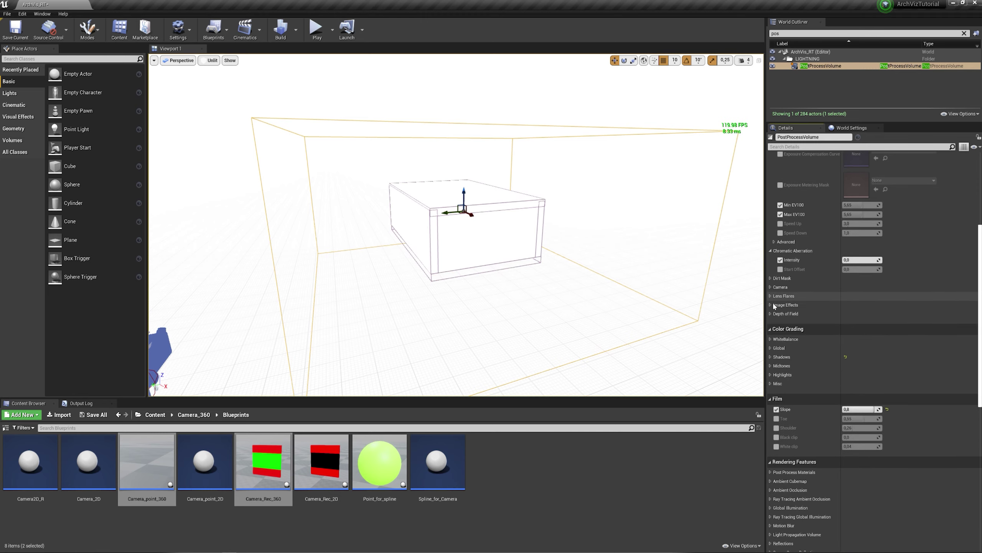
{"action": "left_click", "coordinate": [771, 305]}
{"action": "left_click", "coordinate": [850, 313]}
{"action": "type", "text": "0"}
{"action": "key", "text": "Return"}
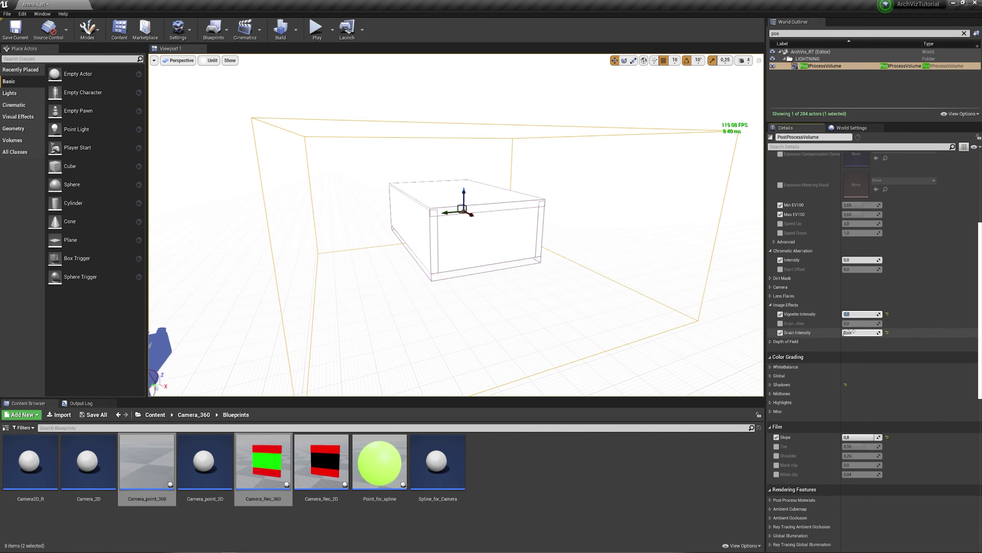
{"action": "scroll", "coordinate": [780, 325], "scroll_direction": "down", "scroll_amount": 5}
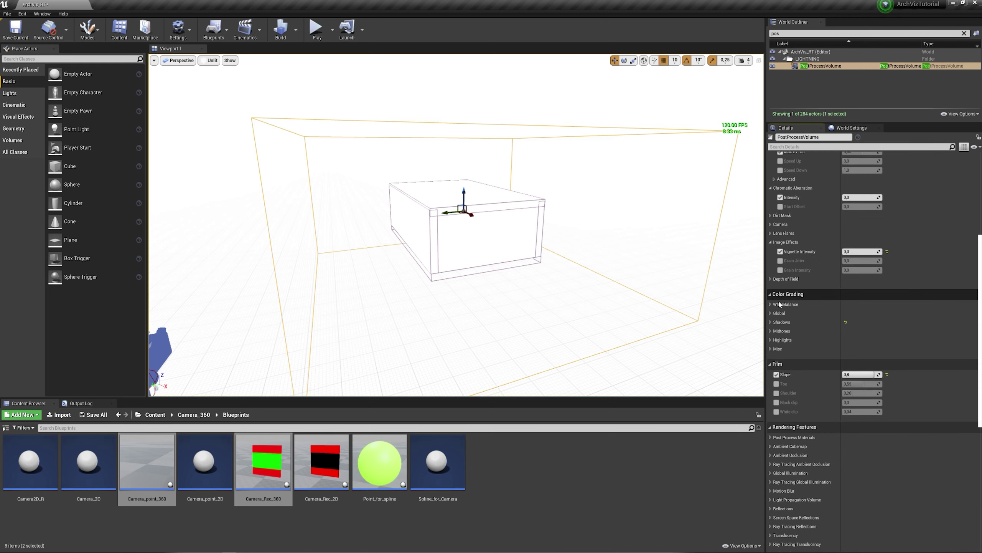
- Set Depth Blur km for 50% to 0.000001 in the depth of field settings
{"action": "left_click", "coordinate": [771, 279]}
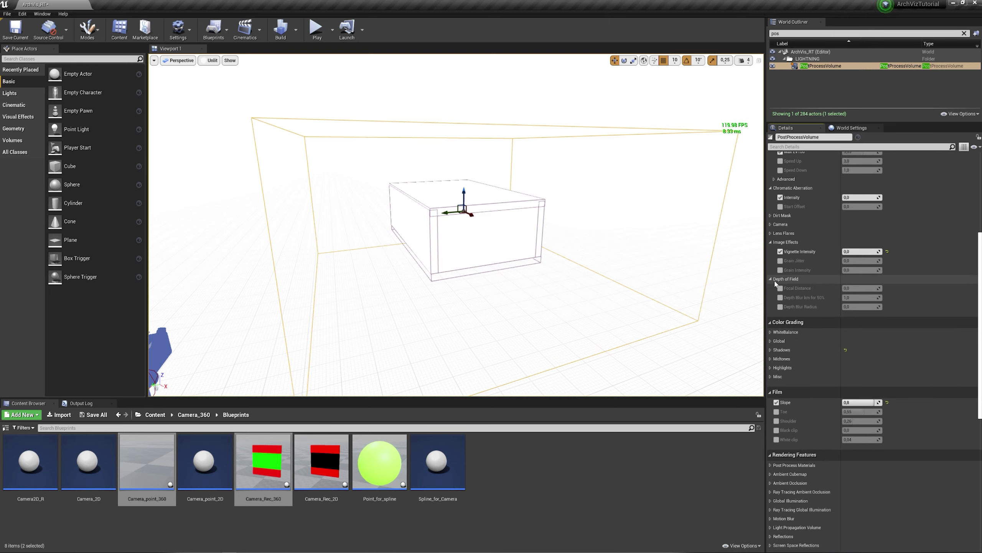
{"action": "scroll", "coordinate": [775, 282], "scroll_direction": "down", "scroll_amount": 2}
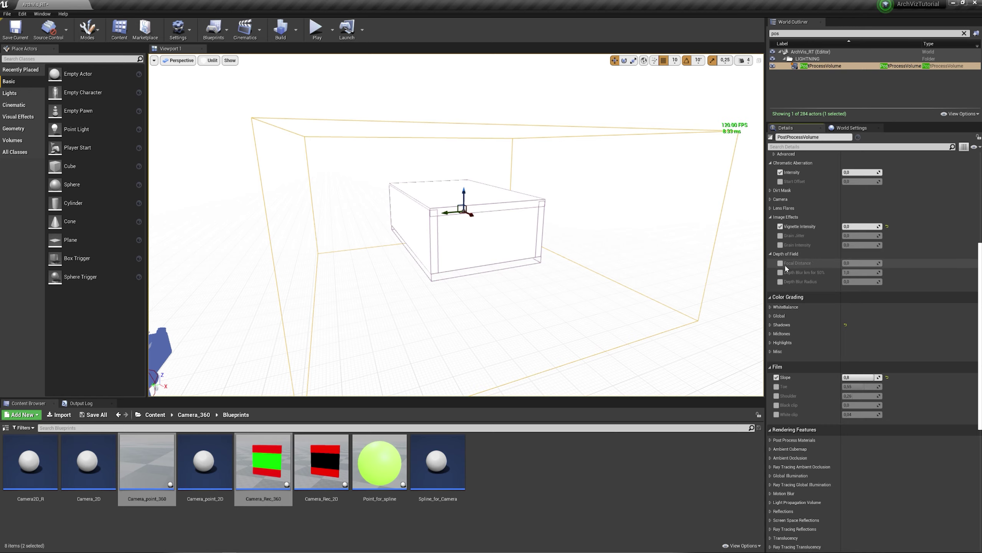
{"action": "left_click", "coordinate": [781, 272]}
{"action": "left_click_drag", "start_coordinate": [847, 273], "coordinate": [784, 275]}
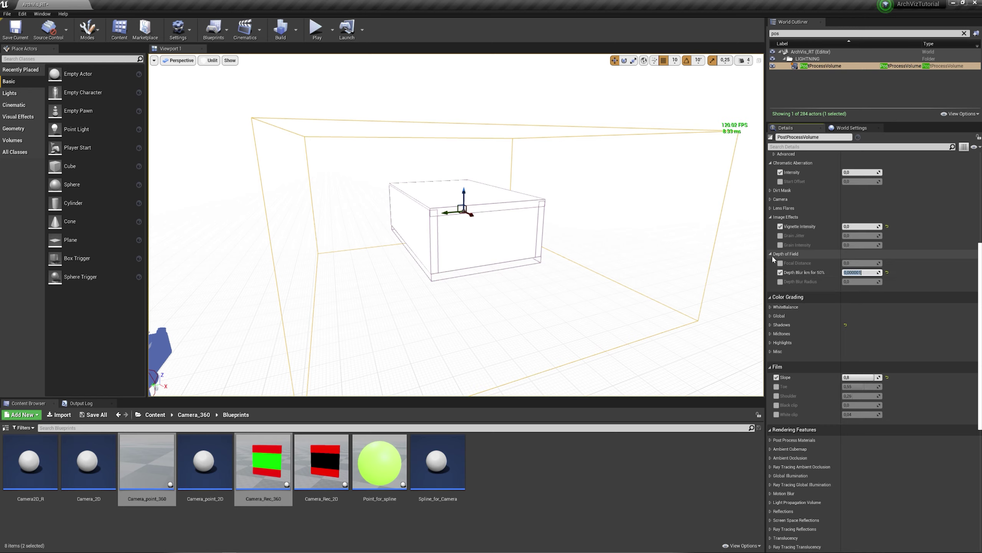
{"action": "left_click", "coordinate": [786, 253]}
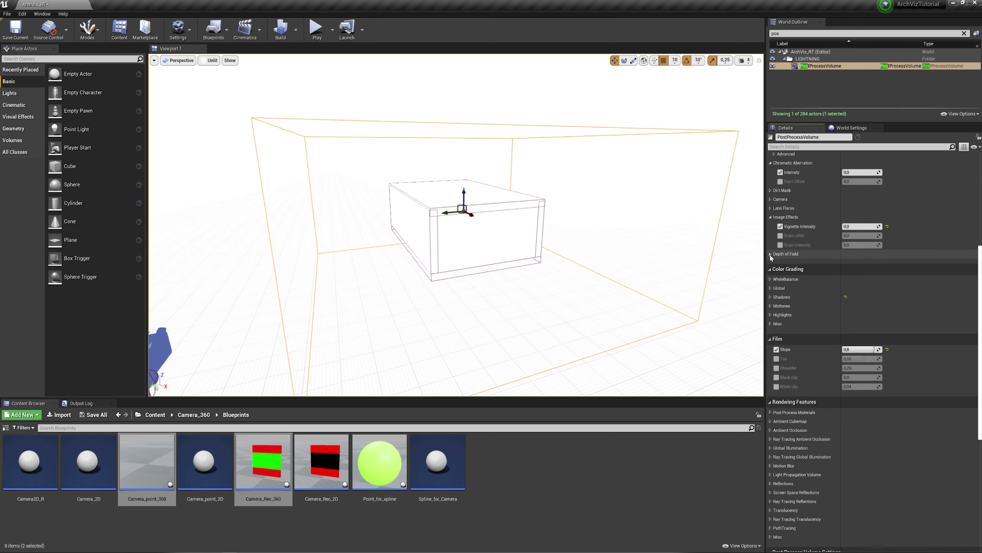
{"action": "scroll", "coordinate": [800, 273], "scroll_direction": "down", "scroll_amount": 3}
{"action": "scroll", "coordinate": [800, 273], "scroll_direction": "down", "scroll_amount": 4}
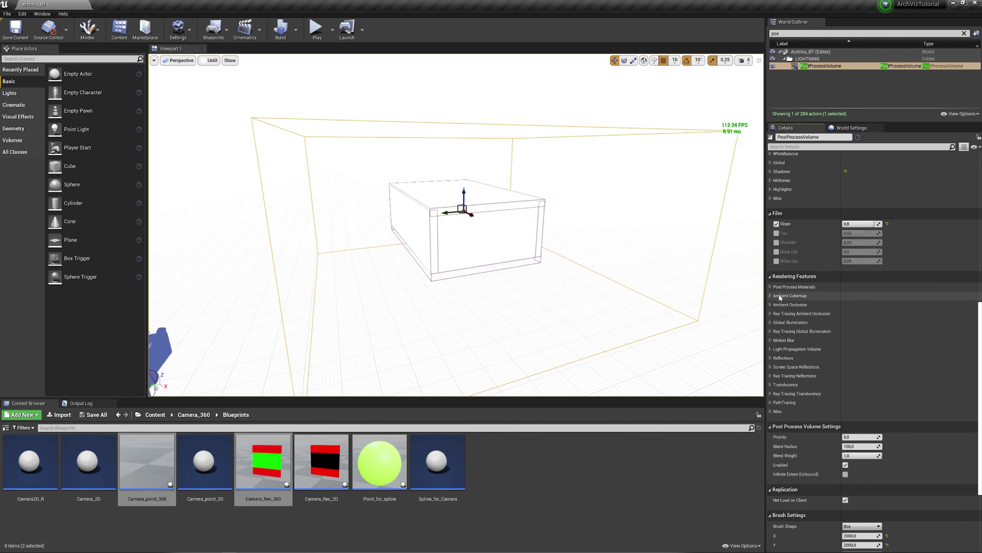
- Switch ray-traced global illumination to Brute Force
{"action": "left_click", "coordinate": [771, 332]}
{"action": "scroll", "coordinate": [773, 333], "scroll_direction": "down", "scroll_amount": 3}
{"action": "left_click", "coordinate": [862, 278]}
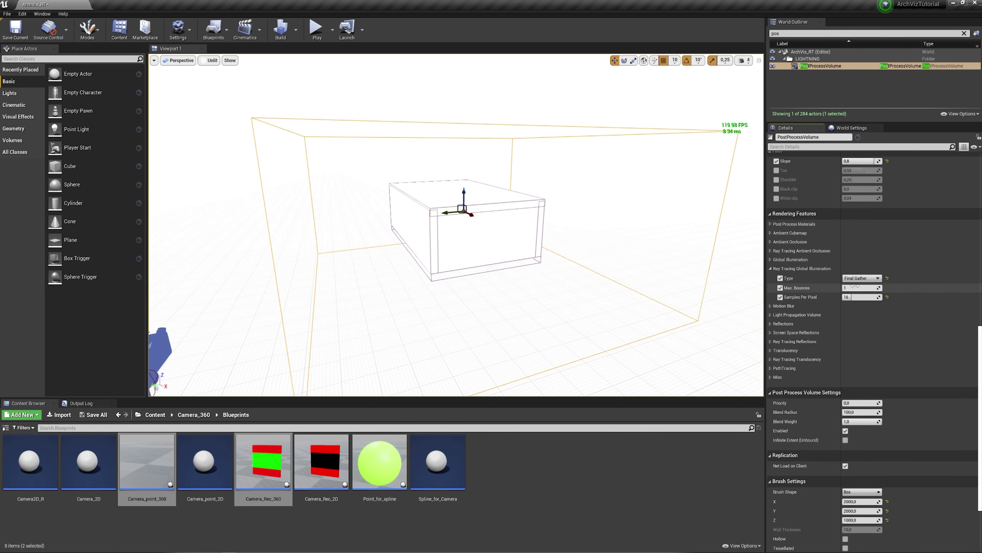
{"action": "left_click", "coordinate": [853, 290]}
{"action": "type", "text": "64"}
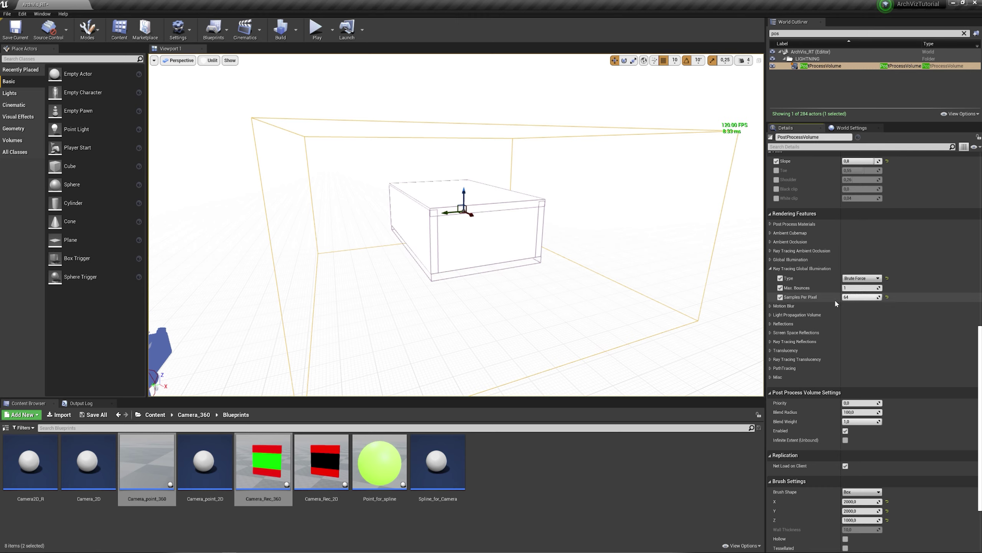
- Set ray-traced reflections to 32 samples per pixel
{"action": "left_click", "coordinate": [770, 324]}
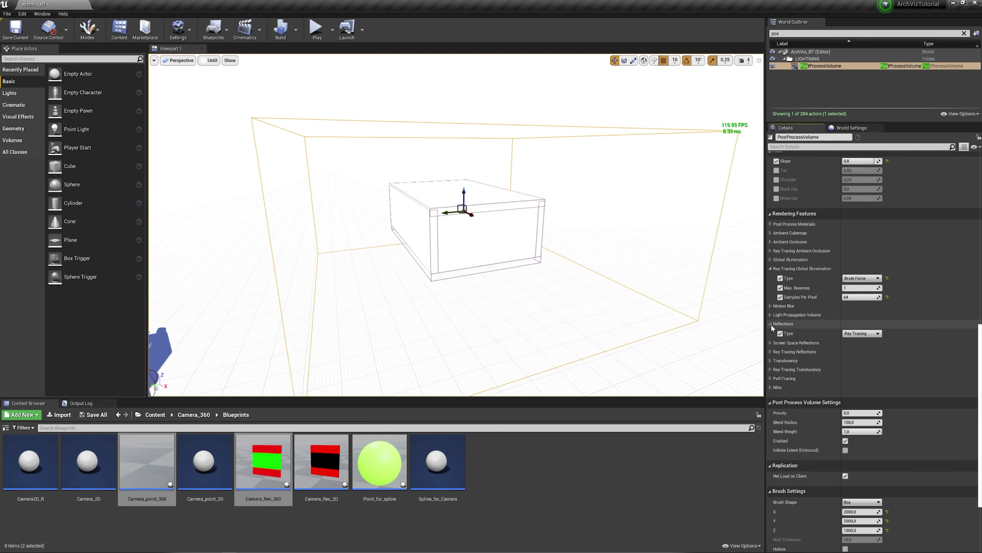
{"action": "left_click", "coordinate": [771, 324]}
{"action": "scroll", "coordinate": [772, 327], "scroll_direction": "down", "scroll_amount": 3}
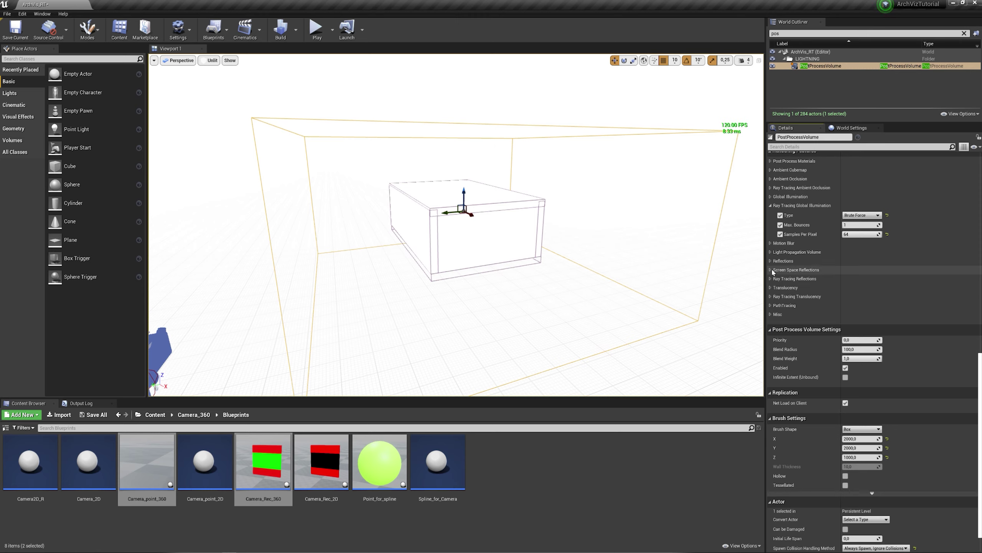
{"action": "left_click", "coordinate": [770, 279]}
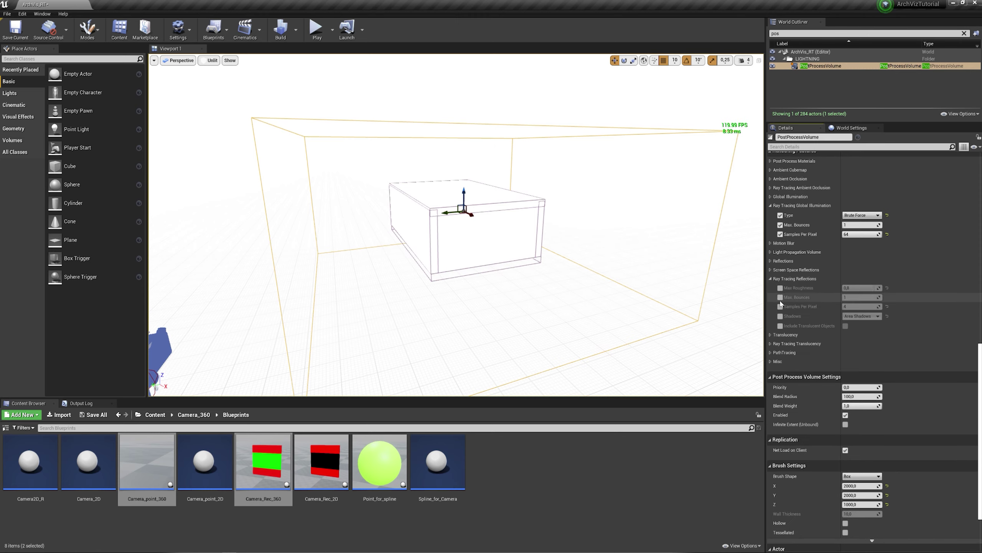
{"action": "left_click", "coordinate": [781, 306]}
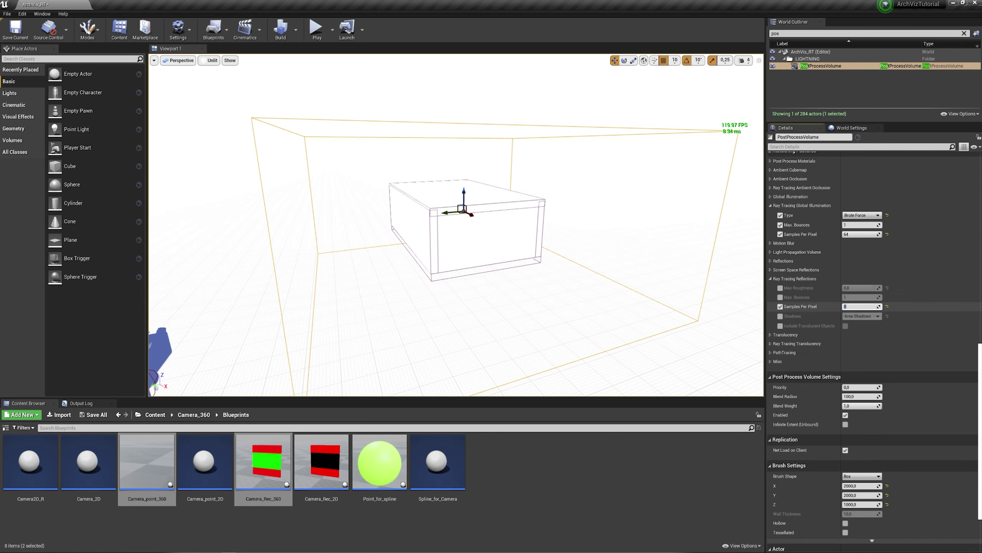
{"action": "type", "text": "32"}
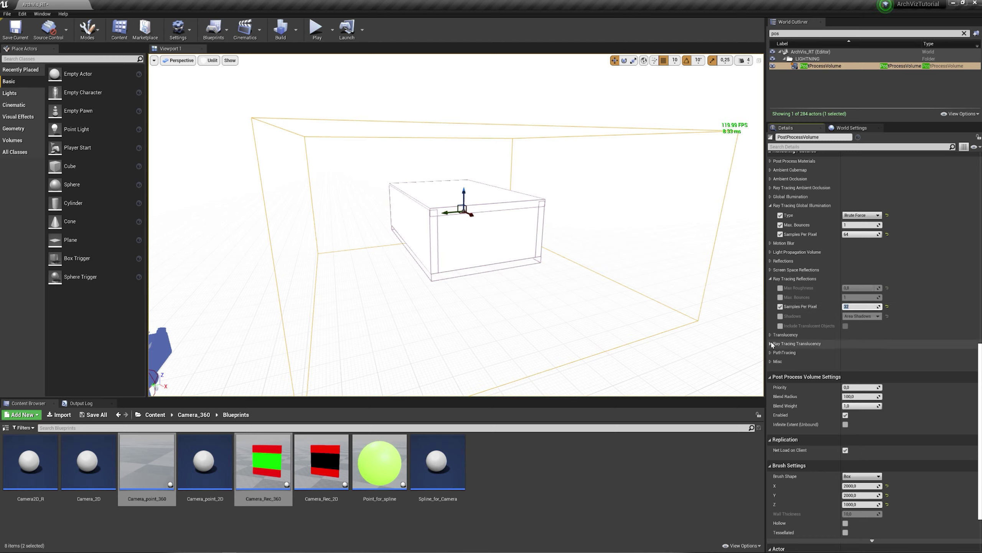
{"action": "key", "text": "Return"}
- Enable Infinite Extent (Unbound) so the volume affects the whole level
{"action": "left_click", "coordinate": [771, 335]}
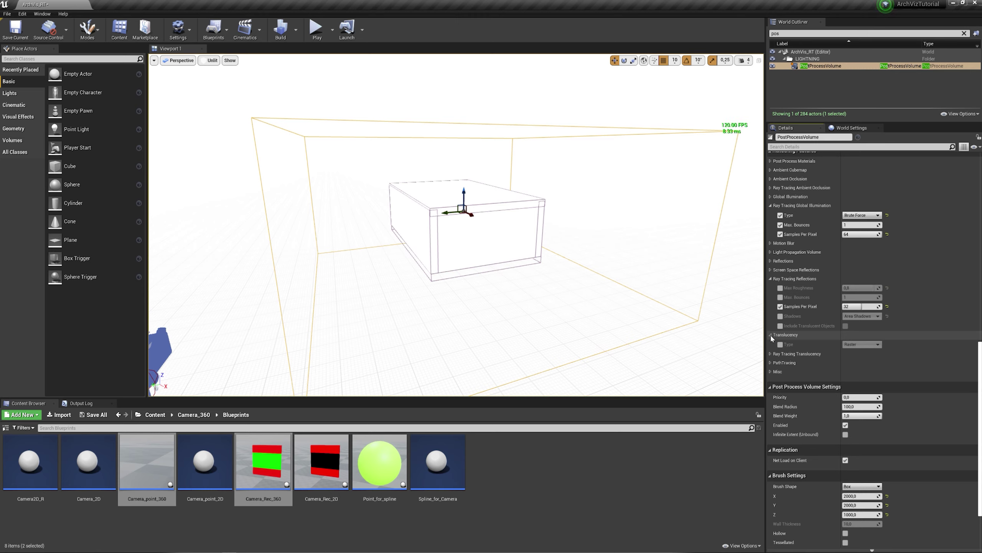
{"action": "left_click", "coordinate": [770, 335]}
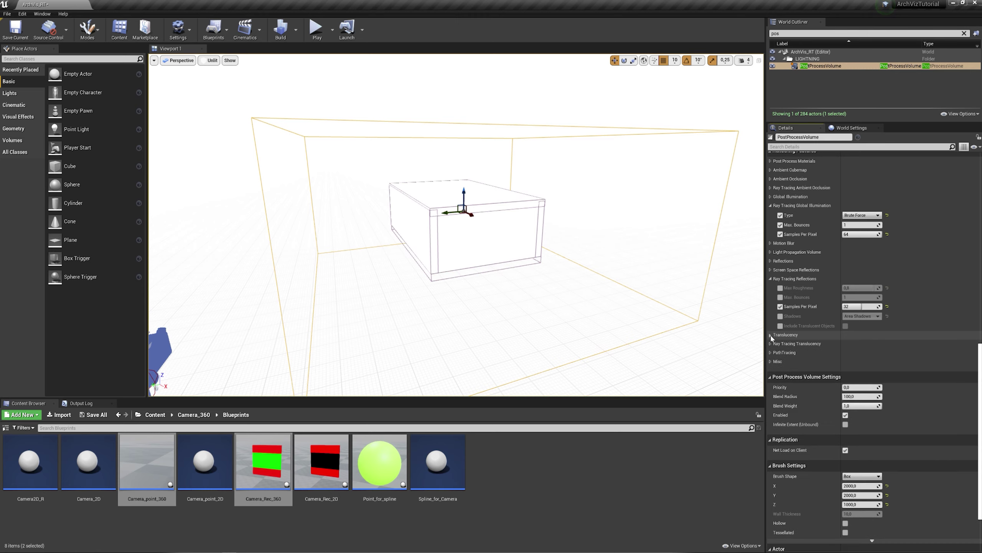
{"action": "left_click", "coordinate": [771, 261]}
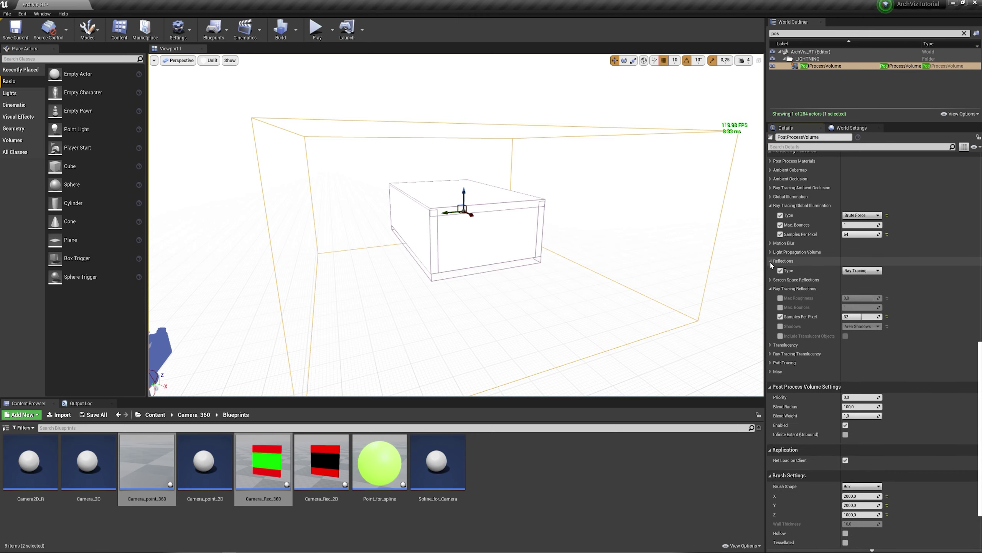
{"action": "left_click", "coordinate": [845, 435]}
- Save the current level
{"action": "scroll", "coordinate": [926, 314], "scroll_direction": "up", "scroll_amount": 3}
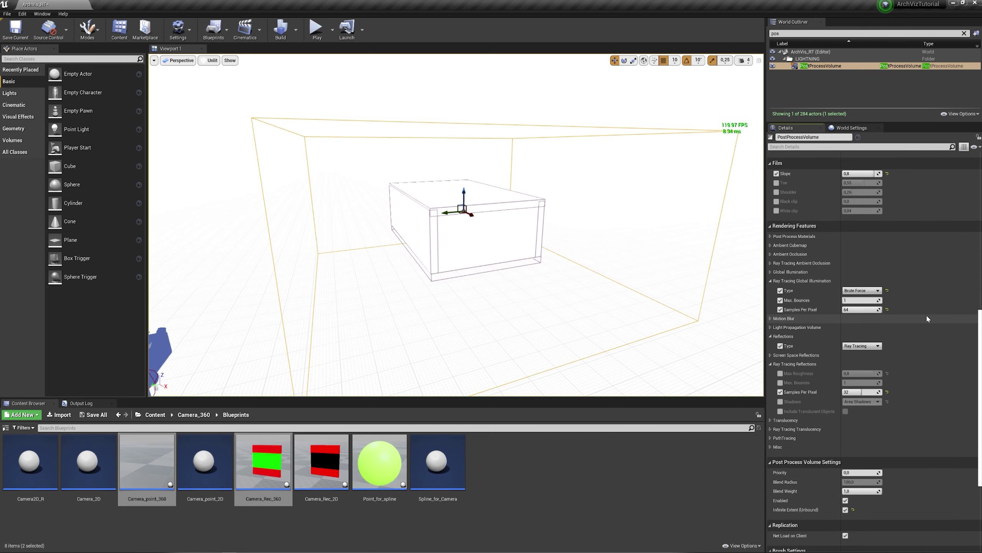
{"action": "scroll", "coordinate": [848, 292], "scroll_direction": "up", "scroll_amount": 1}
{"action": "scroll", "coordinate": [847, 291], "scroll_direction": "up", "scroll_amount": 2}
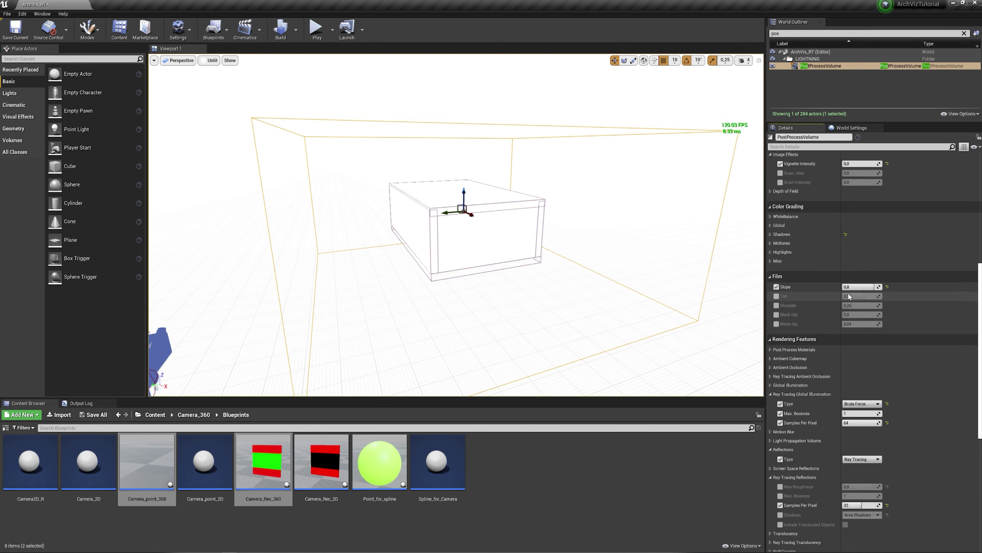
{"action": "scroll", "coordinate": [849, 296], "scroll_direction": "up", "scroll_amount": 3}
{"action": "scroll", "coordinate": [848, 293], "scroll_direction": "up", "scroll_amount": 2}
{"action": "scroll", "coordinate": [847, 290], "scroll_direction": "up", "scroll_amount": 2}
{"action": "scroll", "coordinate": [846, 287], "scroll_direction": "up", "scroll_amount": 2}
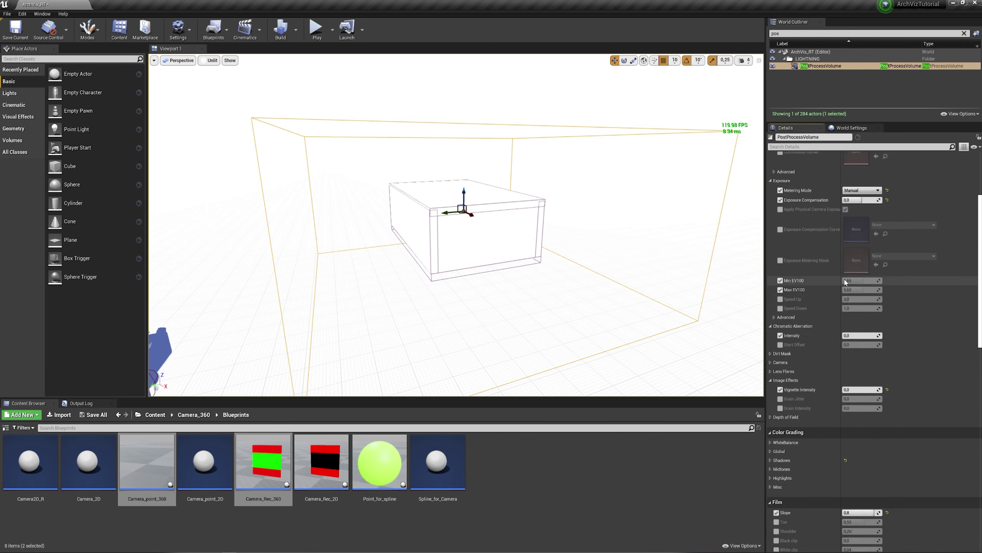
{"action": "scroll", "coordinate": [845, 284], "scroll_direction": "up", "scroll_amount": 2}
{"action": "scroll", "coordinate": [845, 282], "scroll_direction": "up", "scroll_amount": 1}
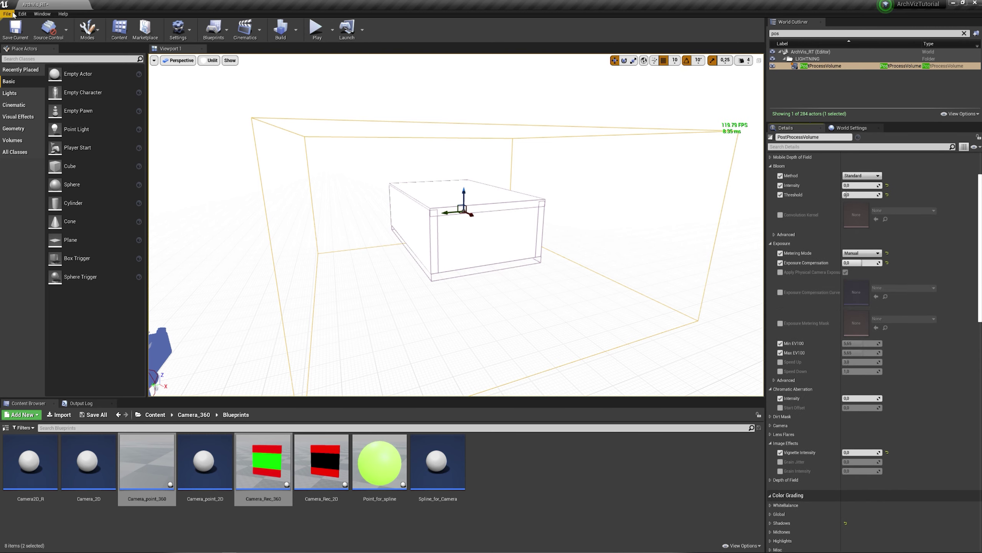
{"action": "left_click", "coordinate": [13, 13]}
{"action": "left_click", "coordinate": [35, 81]}
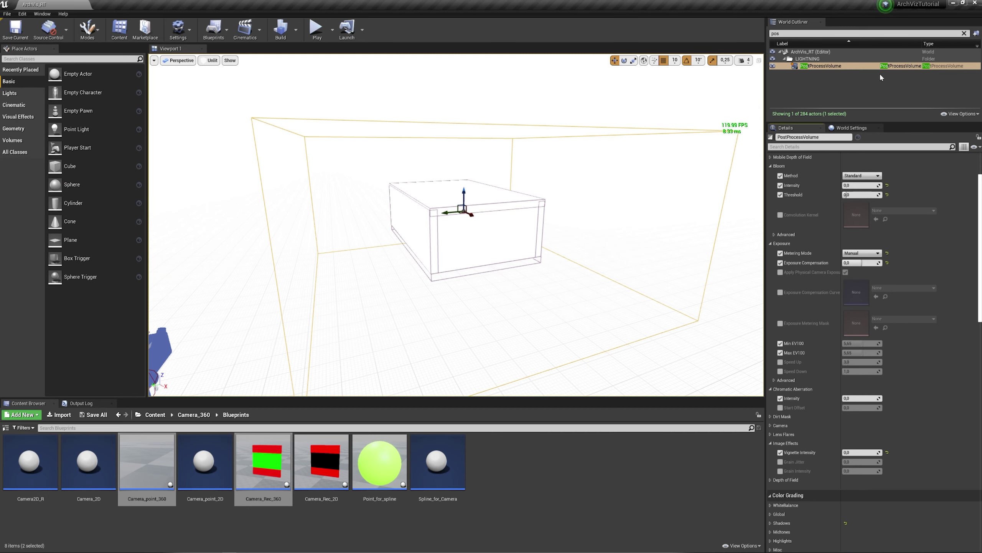
- Filter the World Outliner by '360' and select Camera_Rec_360 to show its capture settings
{"action": "left_click", "coordinate": [797, 34]}
{"action": "type", "text": "360"}
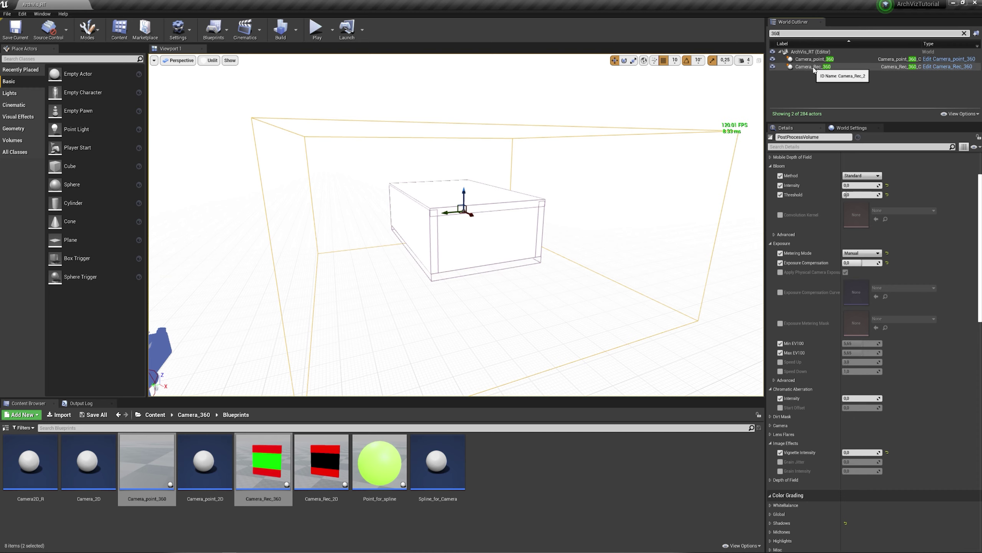
{"action": "left_click", "coordinate": [813, 67]}
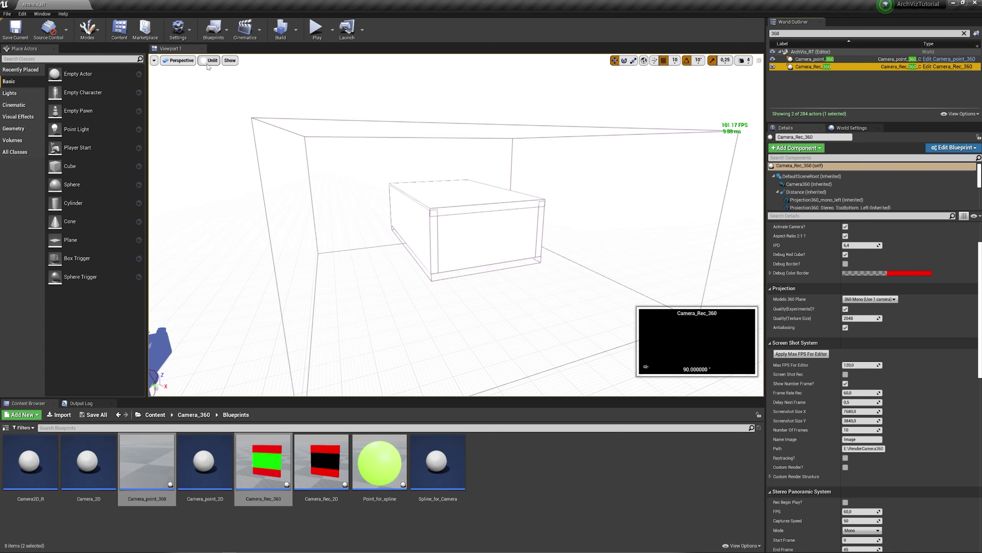
- Play-test the 360 camera, check the viewport's view mode and Show menus, then switch to Notepad
{"action": "left_click", "coordinate": [317, 31]}
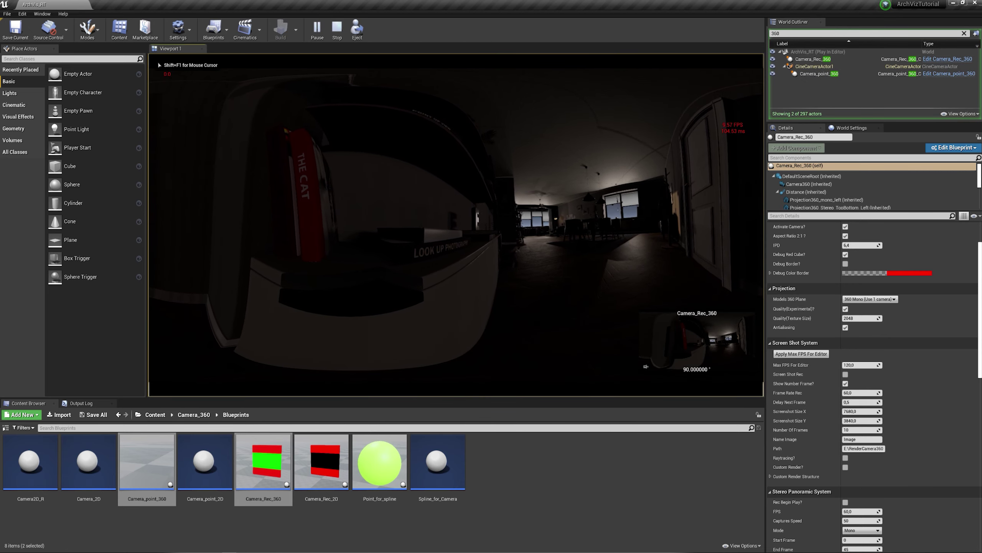
{"action": "key", "text": "Escape"}
{"action": "left_click", "coordinate": [211, 61]}
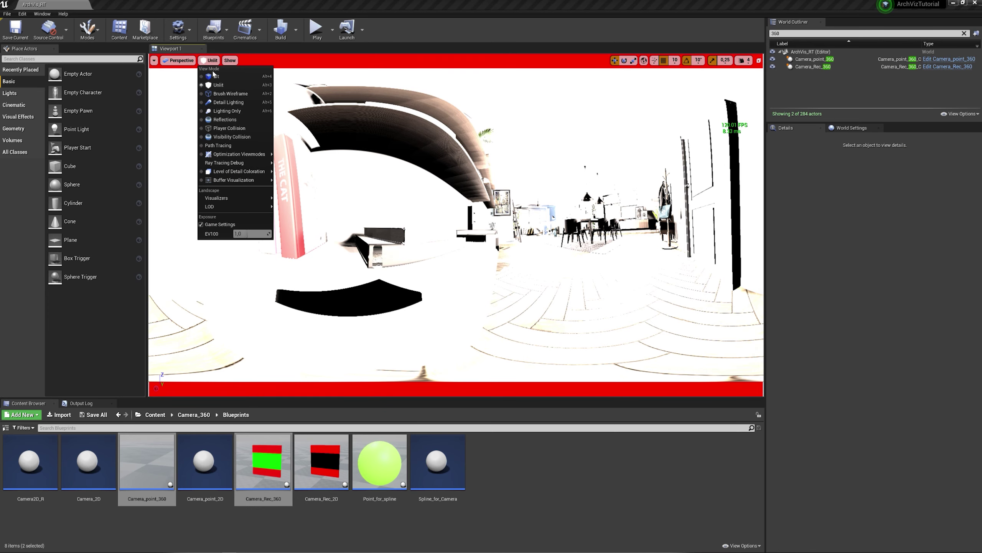
{"action": "left_click", "coordinate": [230, 60]}
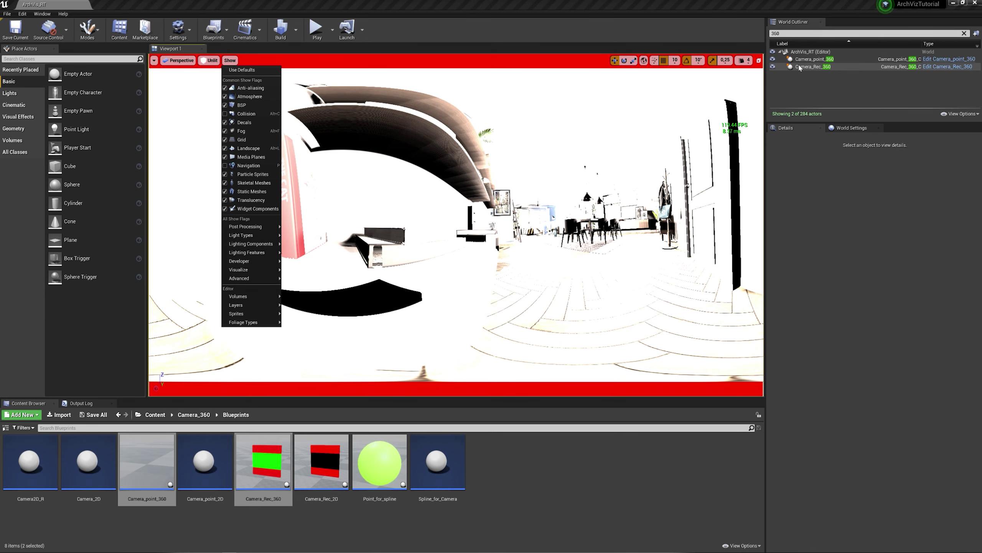
{"action": "left_click", "coordinate": [226, 551]}
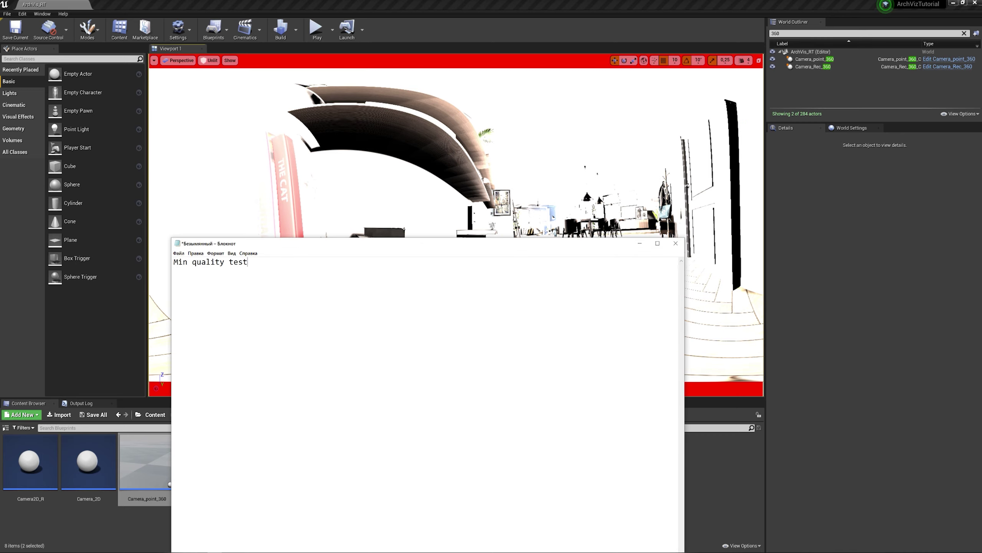
- Set Camera_Rec_360's Quality (Texture Size) to 512 and play-test the 360 view
{"action": "left_click", "coordinate": [817, 70]}
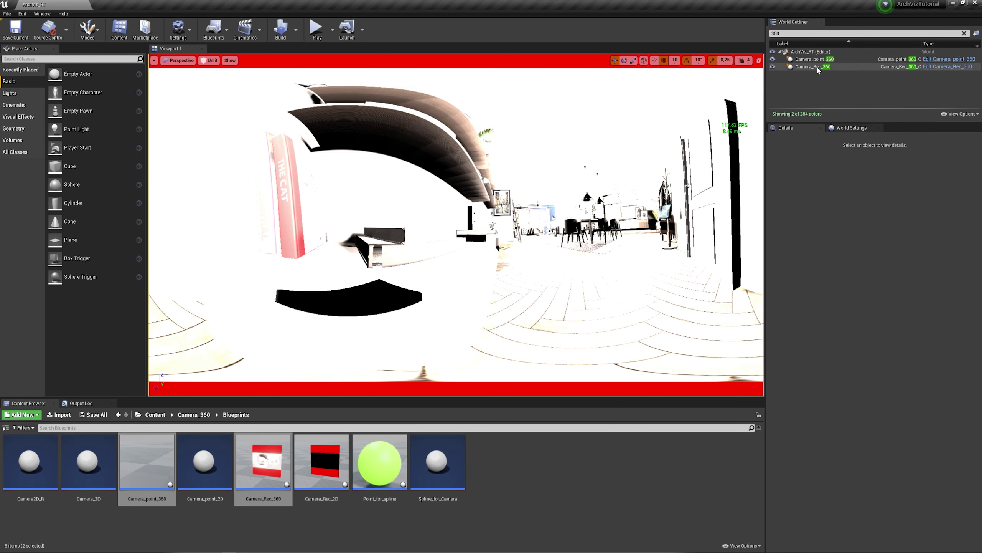
{"action": "left_click", "coordinate": [860, 318]}
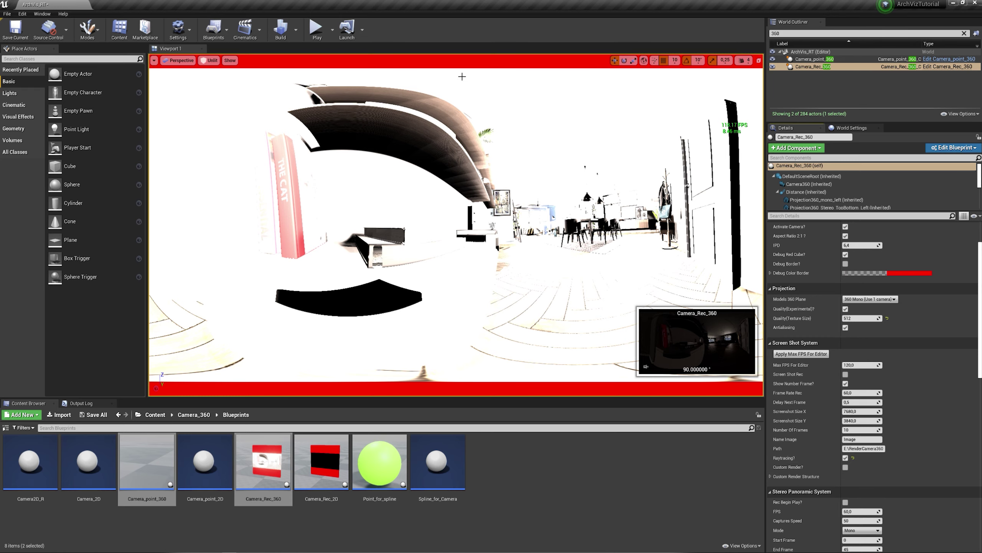
{"action": "left_click", "coordinate": [322, 29]}
{"action": "left_click", "coordinate": [457, 225]}
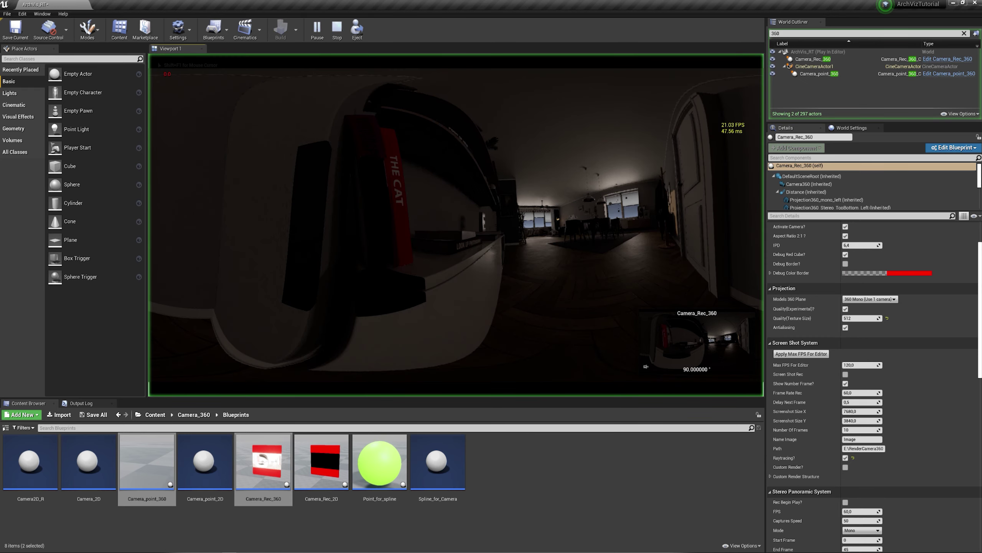
{"action": "key", "text": "shift+F1"}
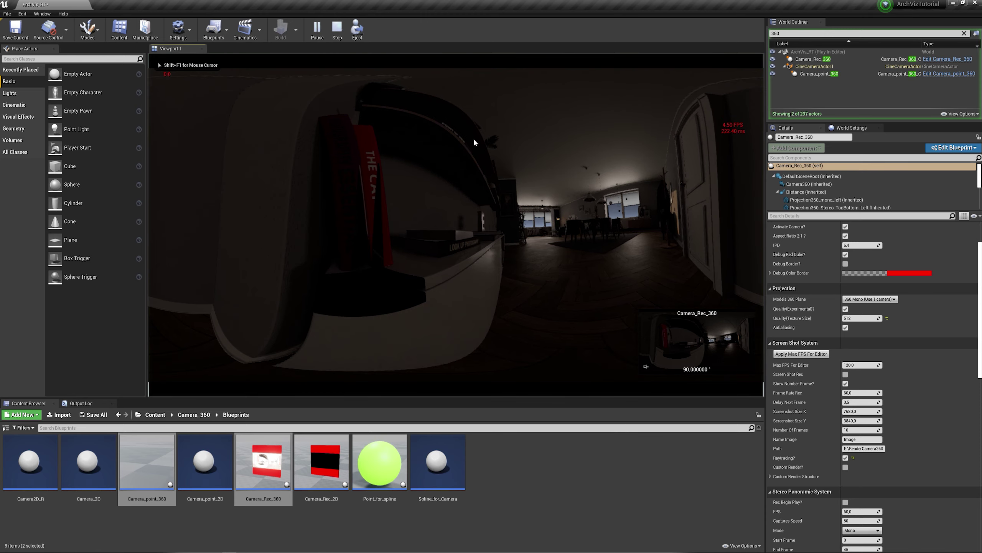
{"action": "key", "text": "Escape"}
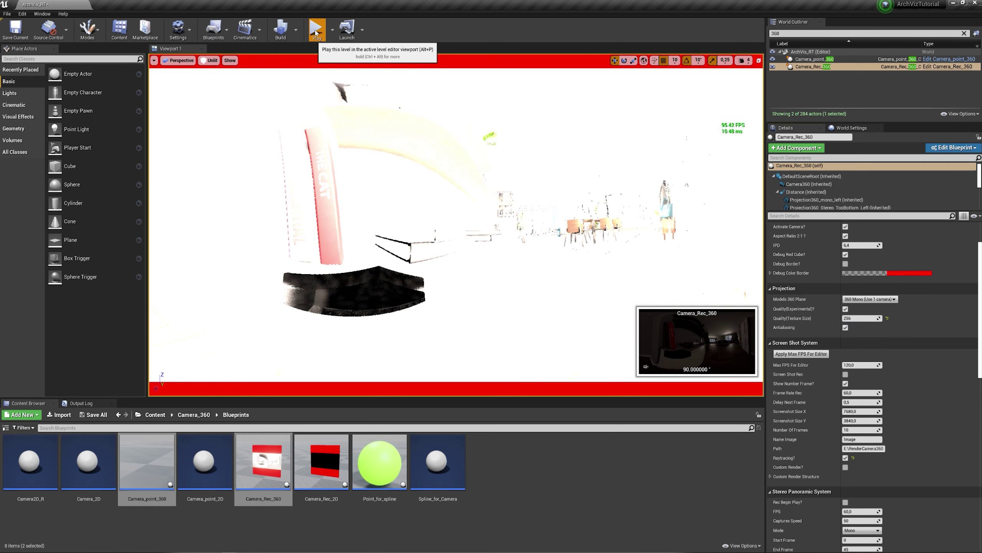
- Play-test the 360 view again at texture size 256
{"action": "left_click", "coordinate": [316, 29]}
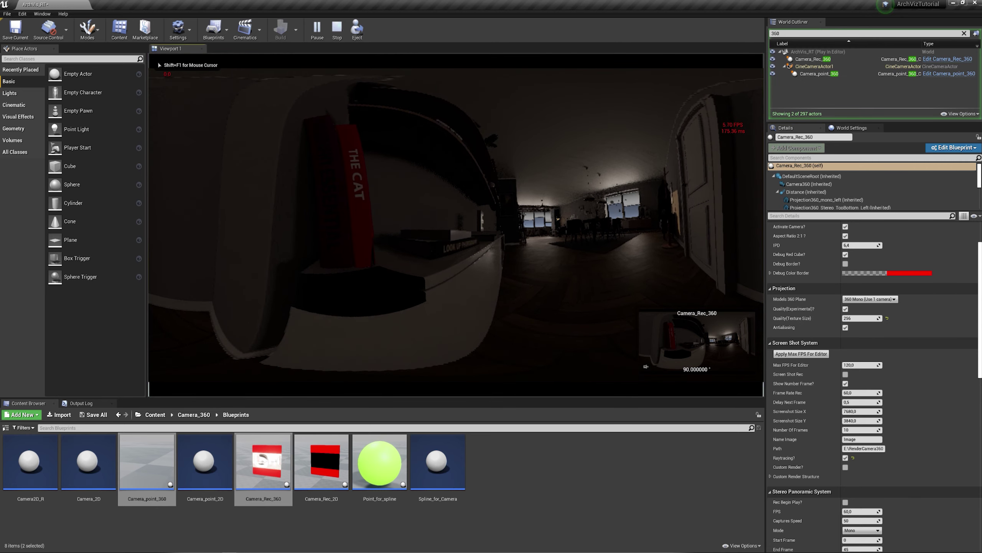
{"action": "left_click", "coordinate": [514, 168]}
{"action": "key", "text": "Escape"}
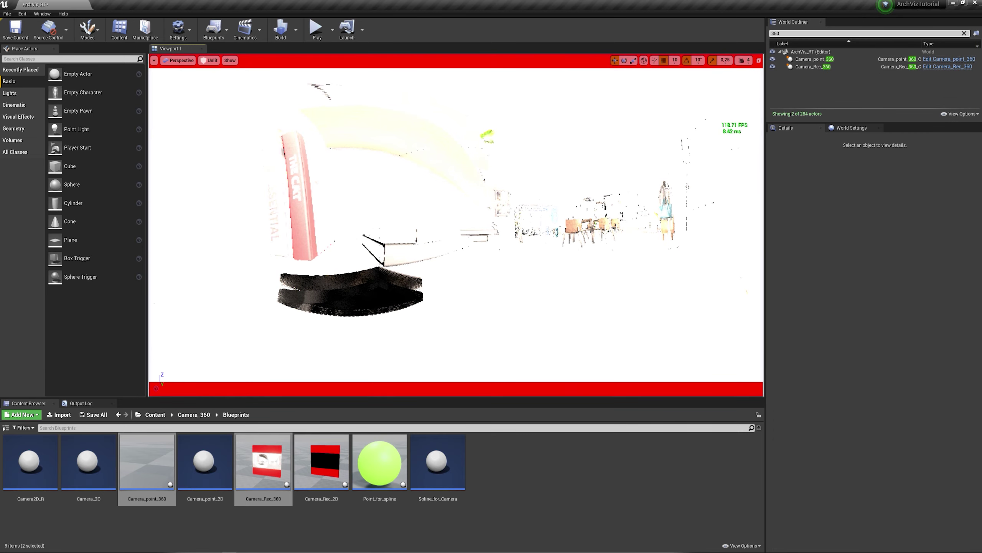
- Raise the PostProcessVolume's Exposure Compensation and play-test the brighter 360 view twice
{"action": "type", "text": "pos"}
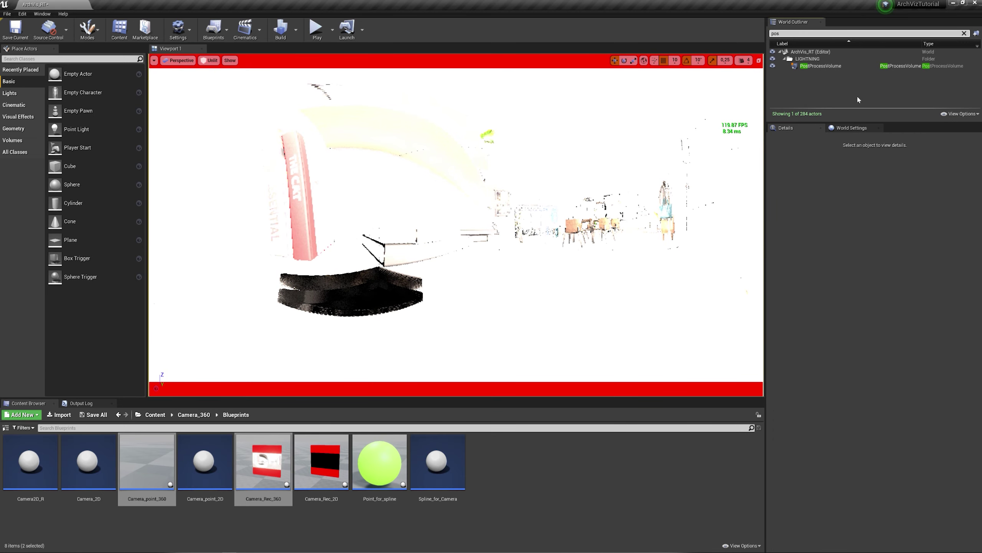
{"action": "left_click", "coordinate": [831, 67]}
{"action": "scroll", "coordinate": [851, 271], "scroll_direction": "up", "scroll_amount": 3}
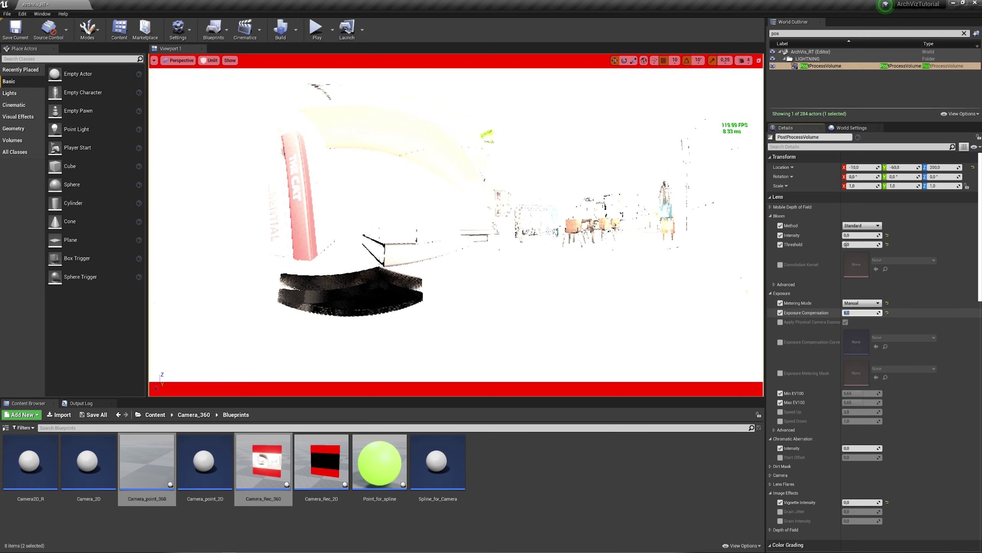
{"action": "left_click", "coordinate": [316, 28]}
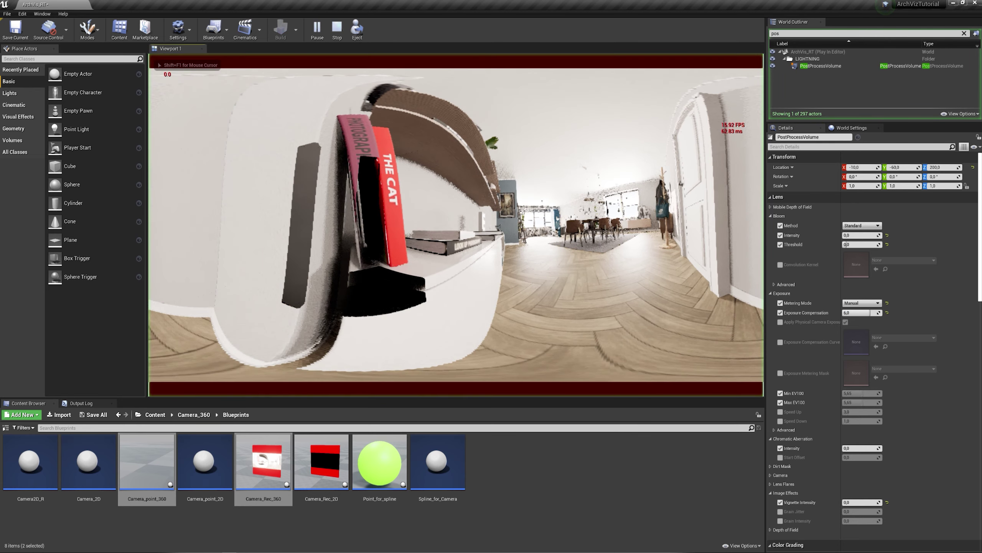
{"action": "key", "text": "Escape"}
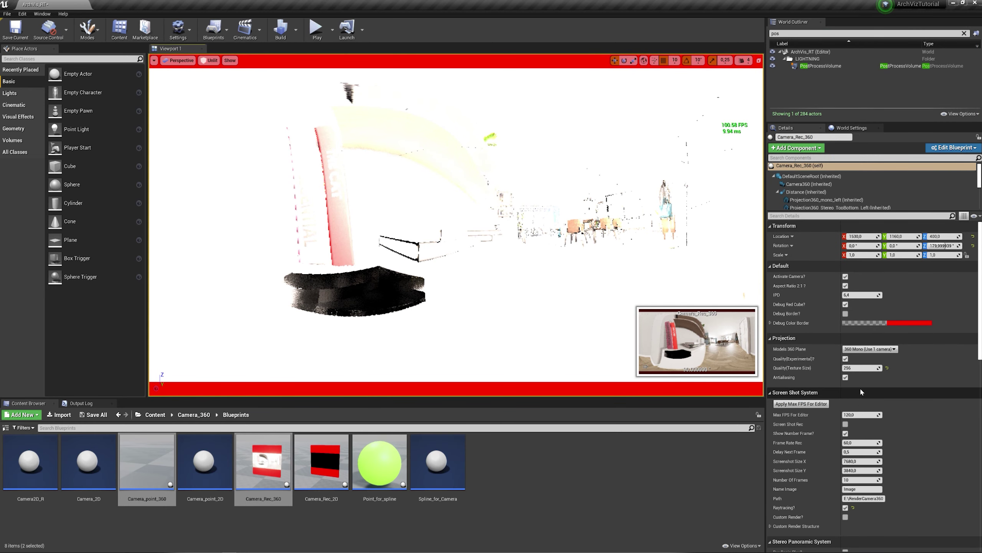
{"action": "left_click", "coordinate": [818, 67]}
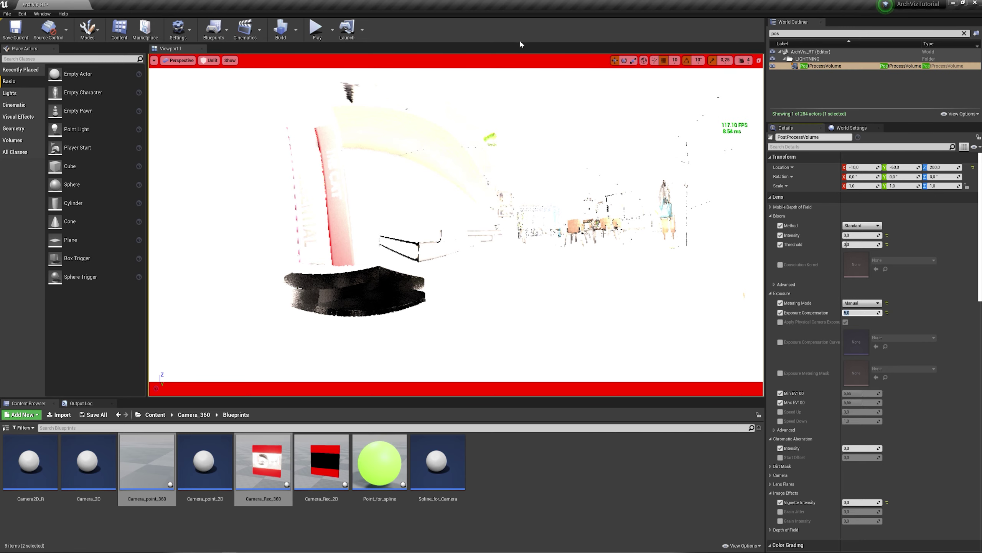
{"action": "left_click", "coordinate": [316, 28]}
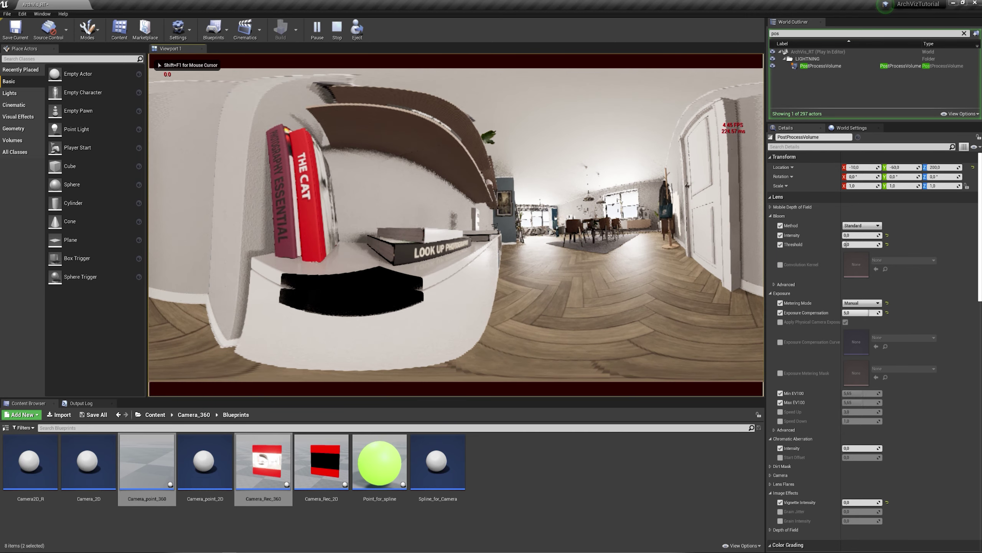
{"action": "key", "text": "Escape"}
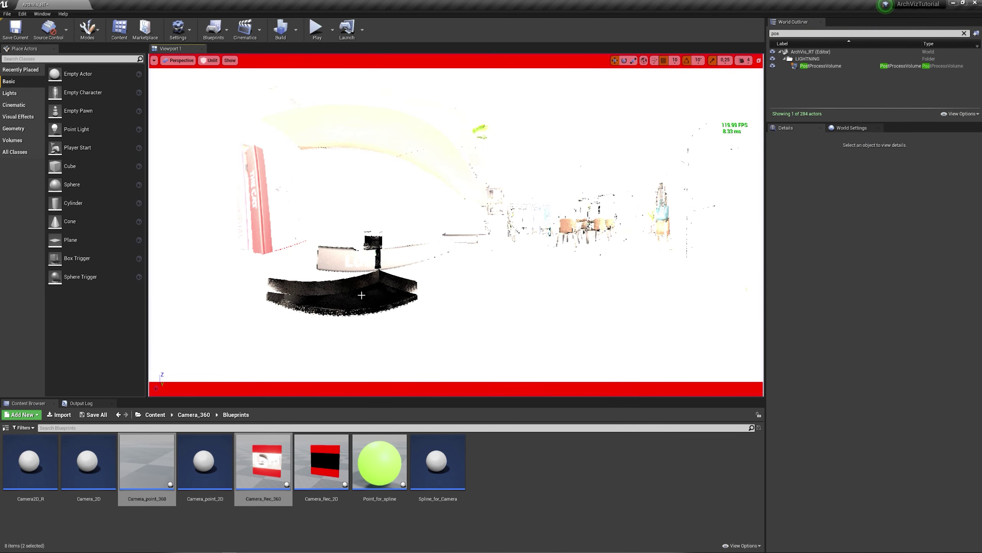
- Open the archviz_cine_MASTER level sequence and show the start of its timeline
{"action": "left_click", "coordinate": [245, 29]}
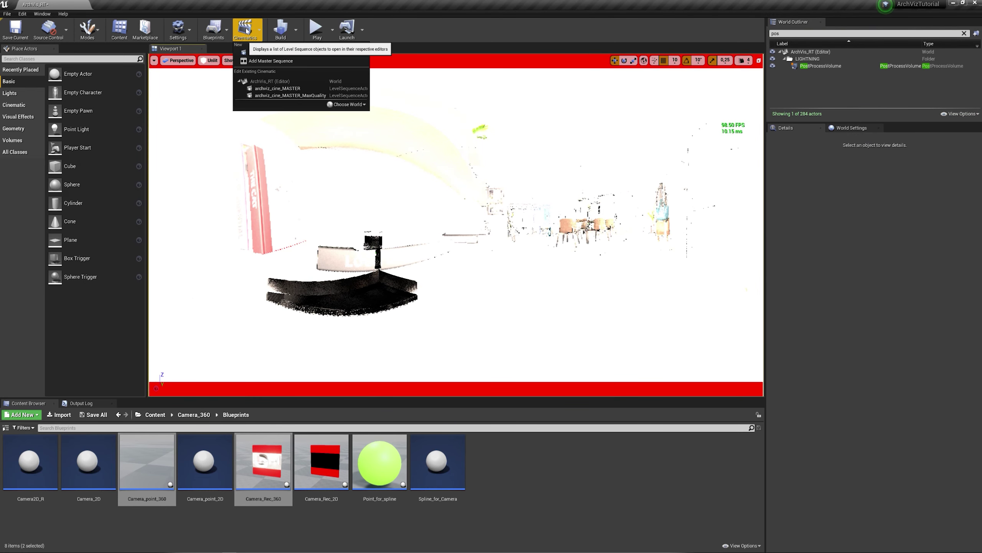
{"action": "left_click", "coordinate": [280, 89]}
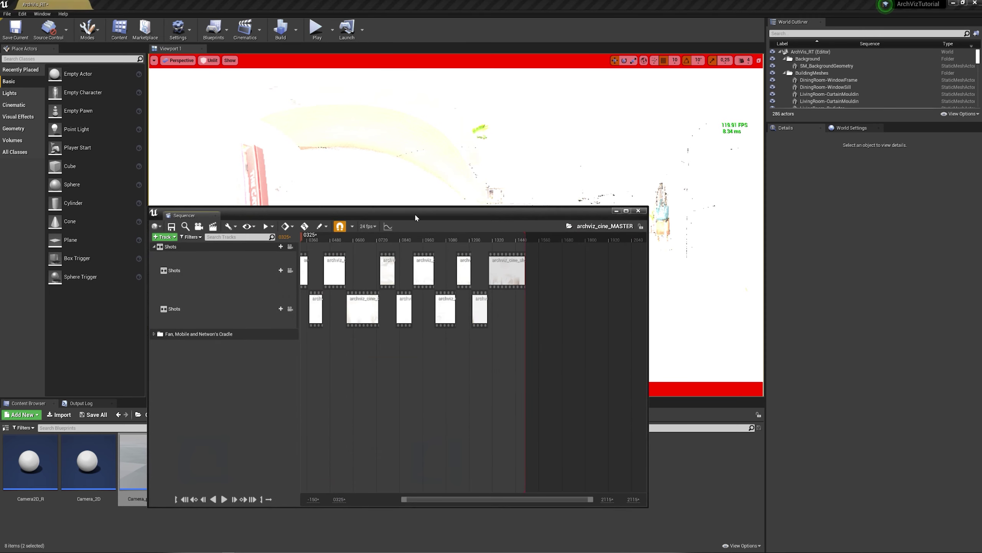
{"action": "left_click_drag", "start_coordinate": [347, 218], "coordinate": [366, 215]}
{"action": "right_click_drag", "start_coordinate": [376, 333], "coordinate": [478, 257]}
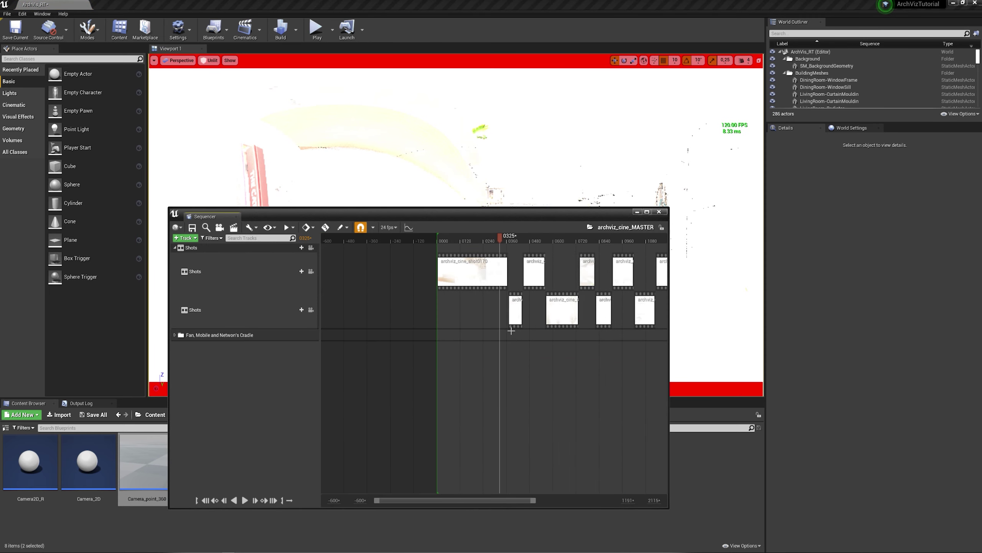
- Enter shot0170, select the Camera_point_360 track at frame 0014, and frame the actor in the viewport
{"action": "double_click", "coordinate": [478, 263]}
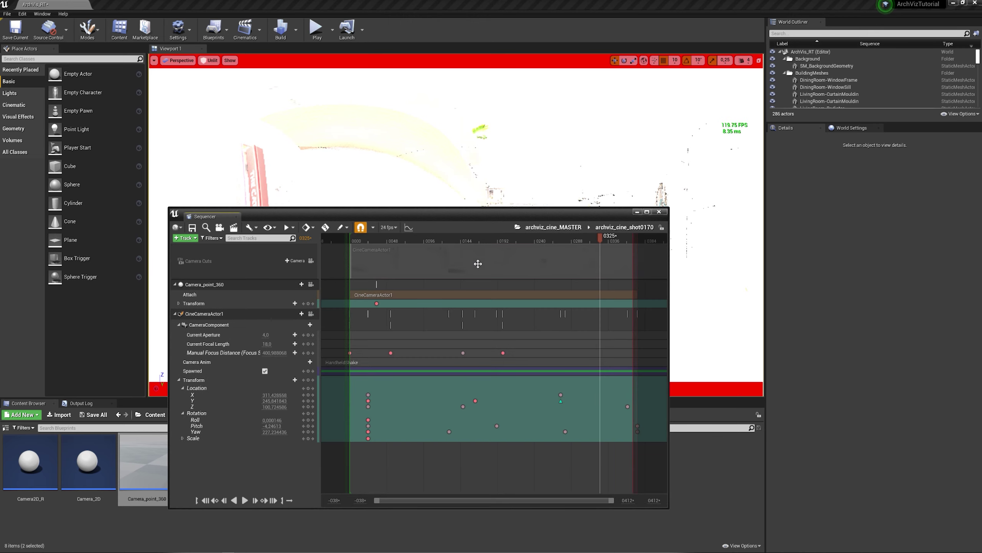
{"action": "left_click", "coordinate": [200, 285]}
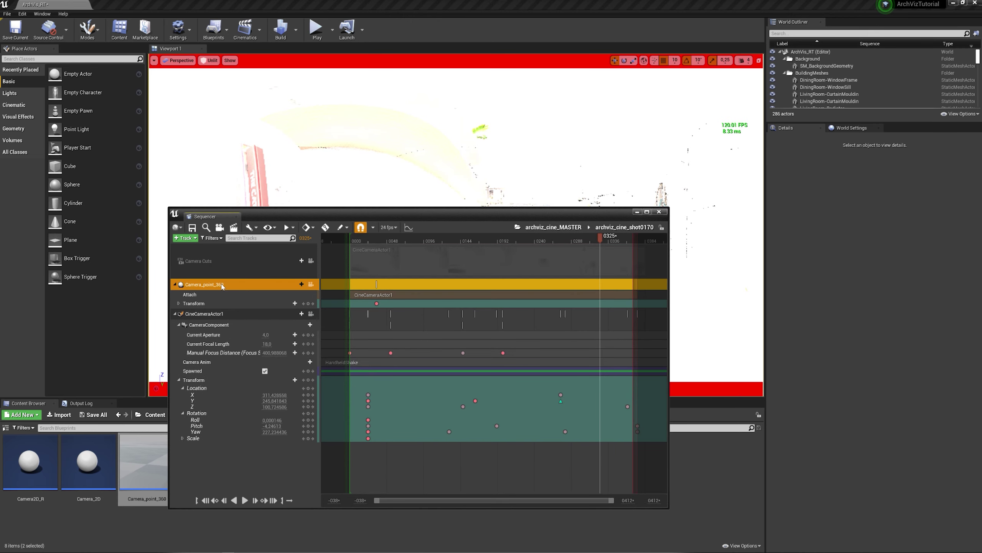
{"action": "left_click_drag", "start_coordinate": [477, 216], "coordinate": [443, 214]}
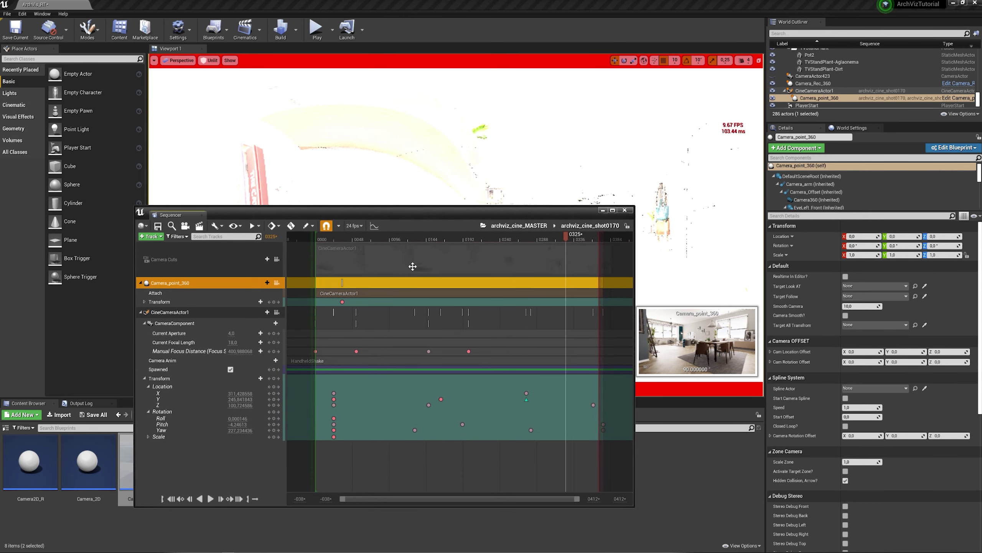
{"action": "left_click_drag", "start_coordinate": [326, 238], "coordinate": [326, 239]}
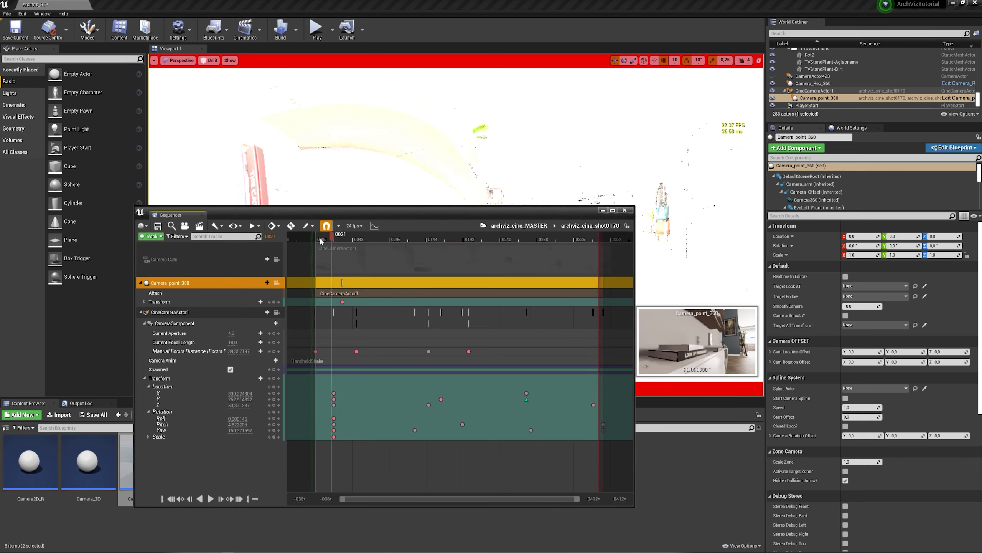
{"action": "double_click", "coordinate": [820, 98]}
{"action": "left_click_drag", "start_coordinate": [526, 215], "coordinate": [511, 287]}
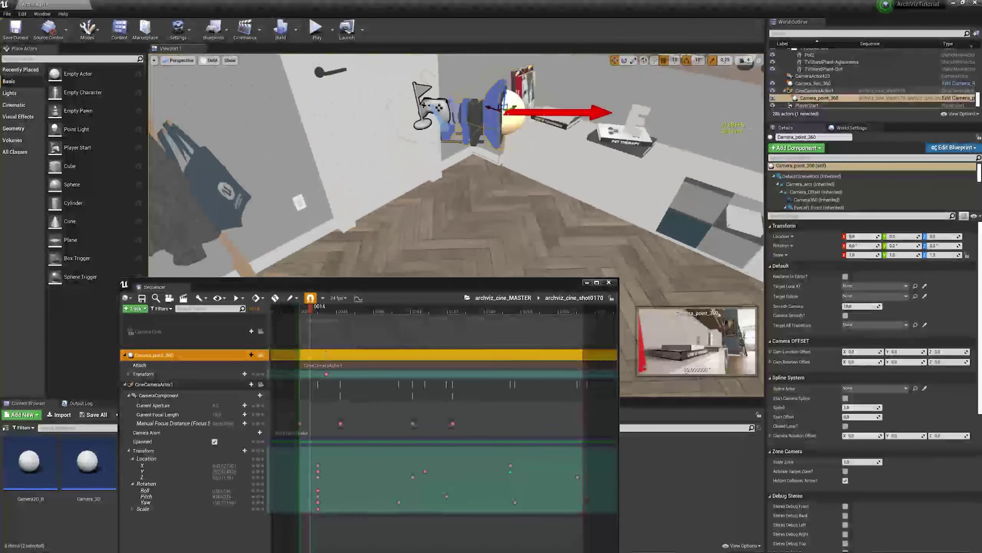
- Scrub through the shot's camera motion and undo an accidental Location Y change
{"action": "left_click_drag", "start_coordinate": [387, 232], "coordinate": [378, 292], "text": "alt"}
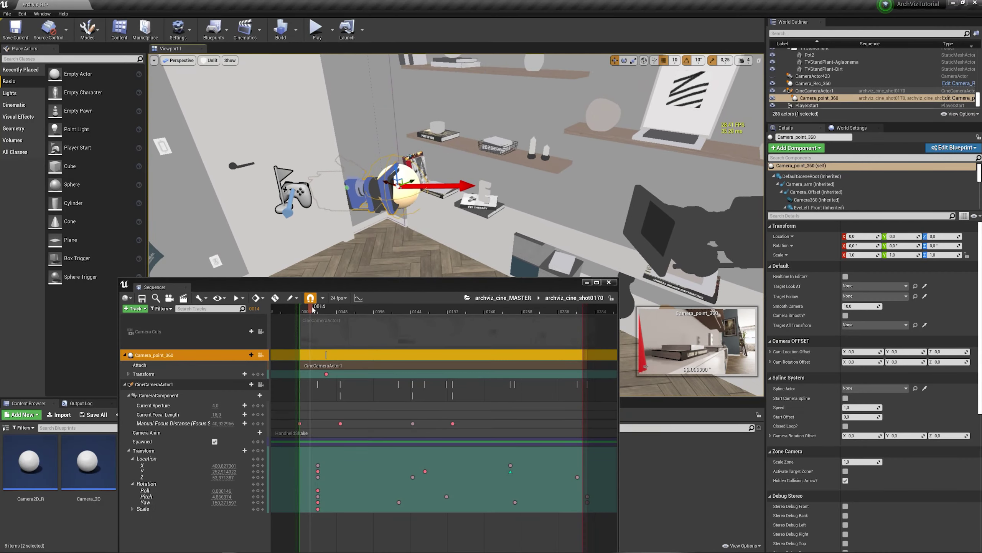
{"action": "mouse_move", "coordinate": [313, 309]}
{"action": "left_mouse_down"}
{"action": "mouse_move", "coordinate": [490, 319]}
{"action": "mouse_move", "coordinate": [305, 332]}
{"action": "left_mouse_up"}
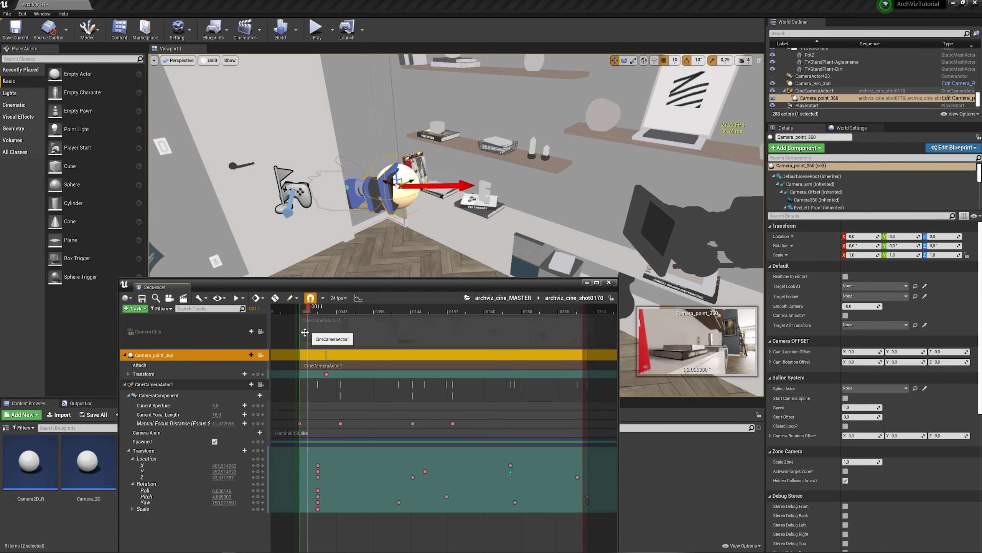
{"action": "left_click_drag", "start_coordinate": [305, 314], "coordinate": [303, 311]}
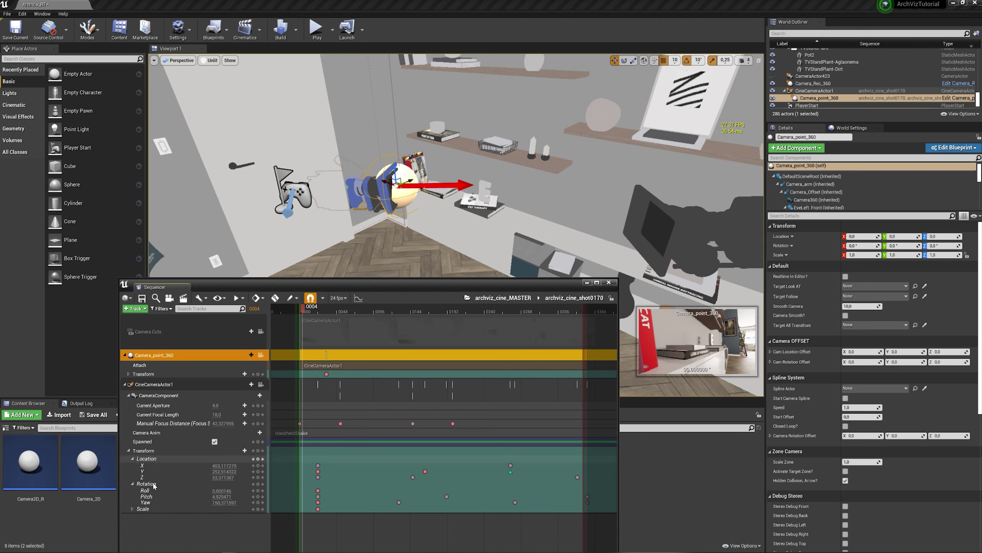
{"action": "left_click_drag", "start_coordinate": [219, 473], "coordinate": [220, 473]}
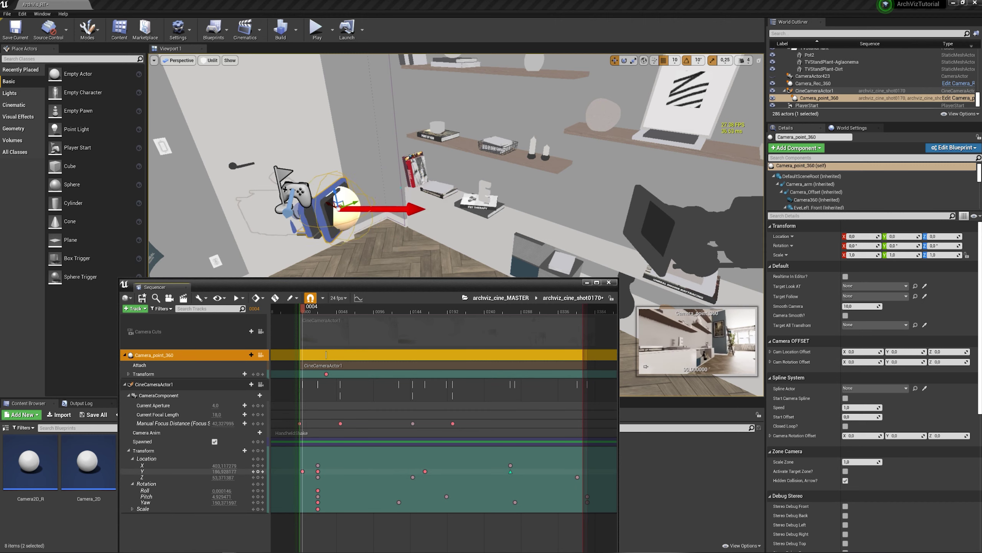
{"action": "key", "text": "ctrl+z"}
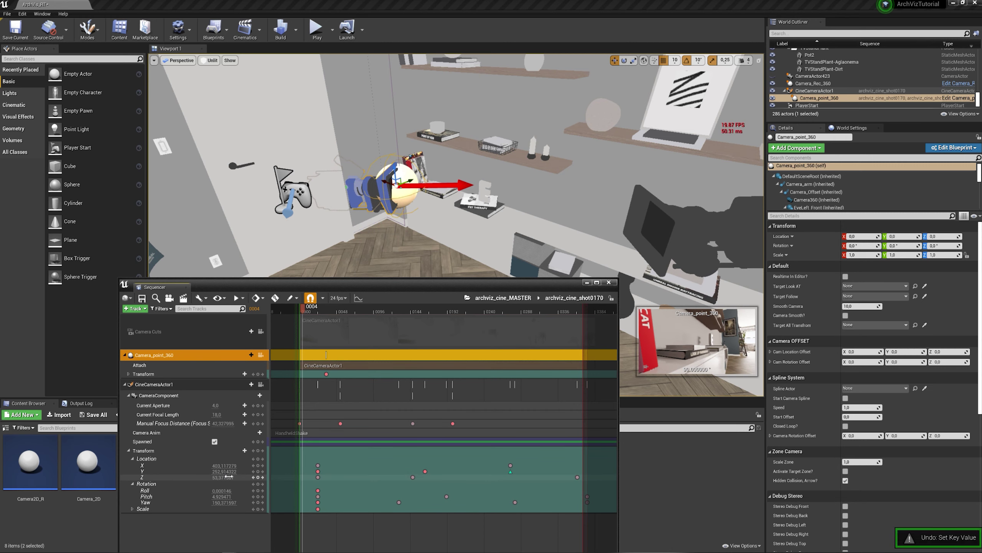
- Key Camera_point_360's Location Y to about 17.463179 and move that key earlier
{"action": "left_click", "coordinate": [129, 374]}
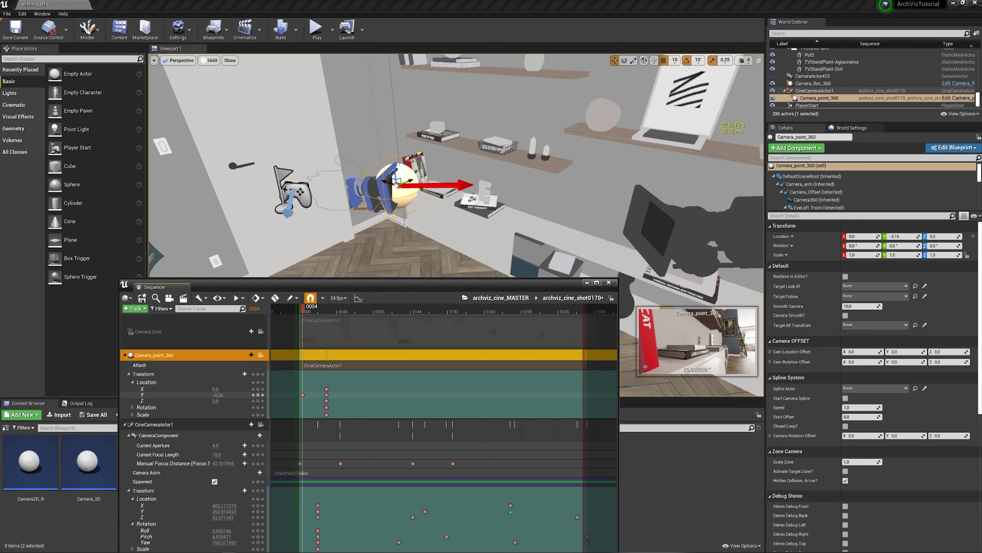
{"action": "left_click_drag", "start_coordinate": [218, 395], "coordinate": [228, 395]}
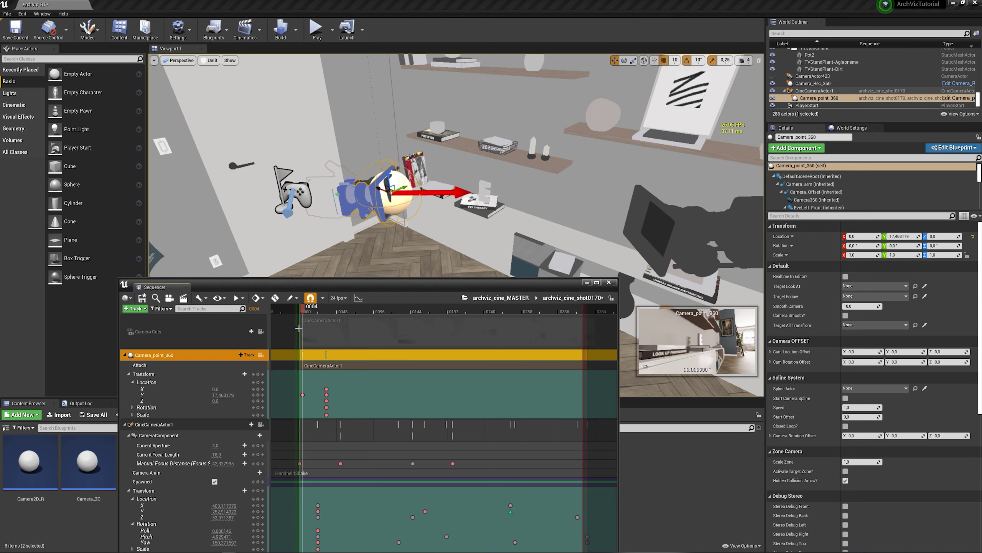
{"action": "left_click_drag", "start_coordinate": [302, 395], "coordinate": [301, 395]}
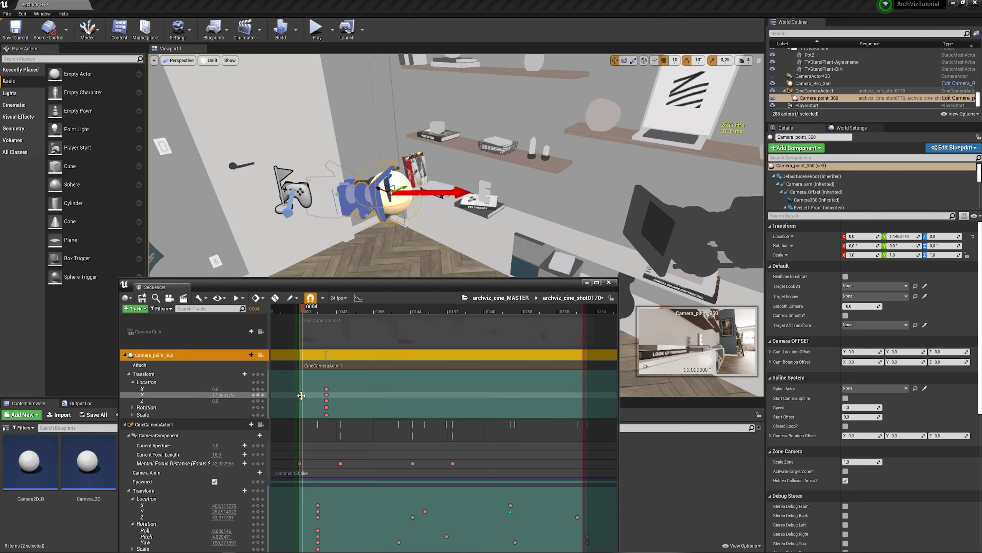
{"action": "scroll", "coordinate": [309, 398], "scroll_direction": "up", "scroll_amount": 5, "text": "ctrl"}
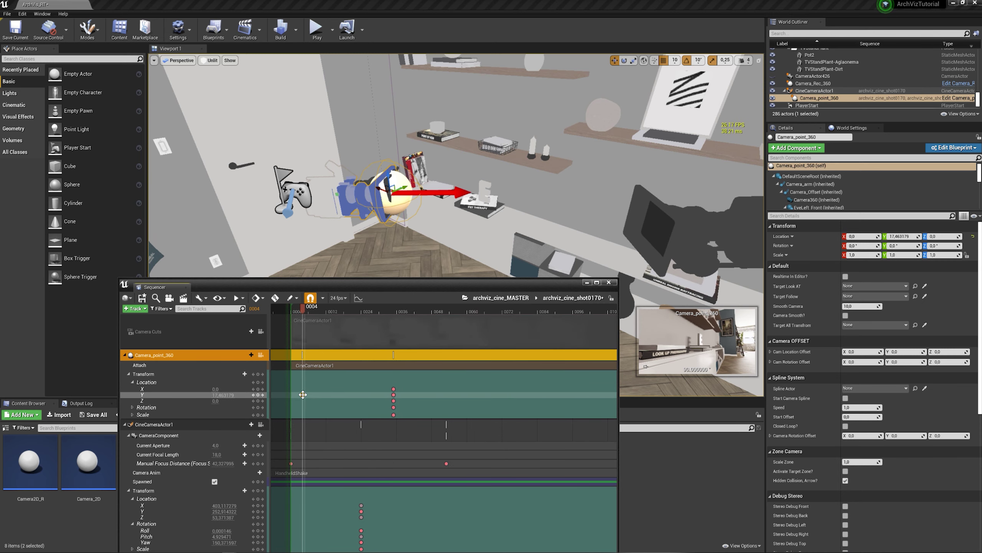
{"action": "left_click_drag", "start_coordinate": [302, 395], "coordinate": [380, 400]}
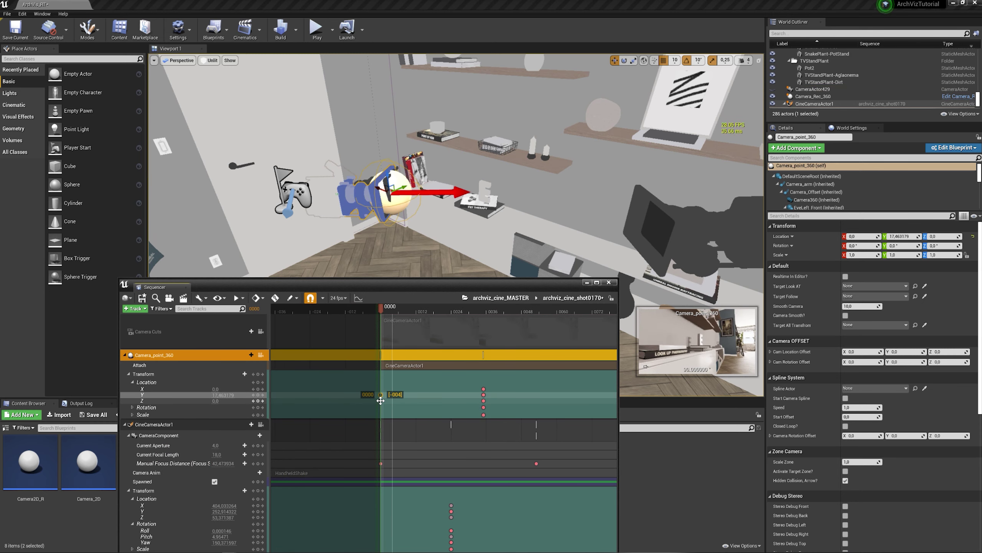
- Delete the extra Location Y key at frame 0031 and return to frame 0017
{"action": "left_click_drag", "start_coordinate": [374, 314], "coordinate": [564, 335]}
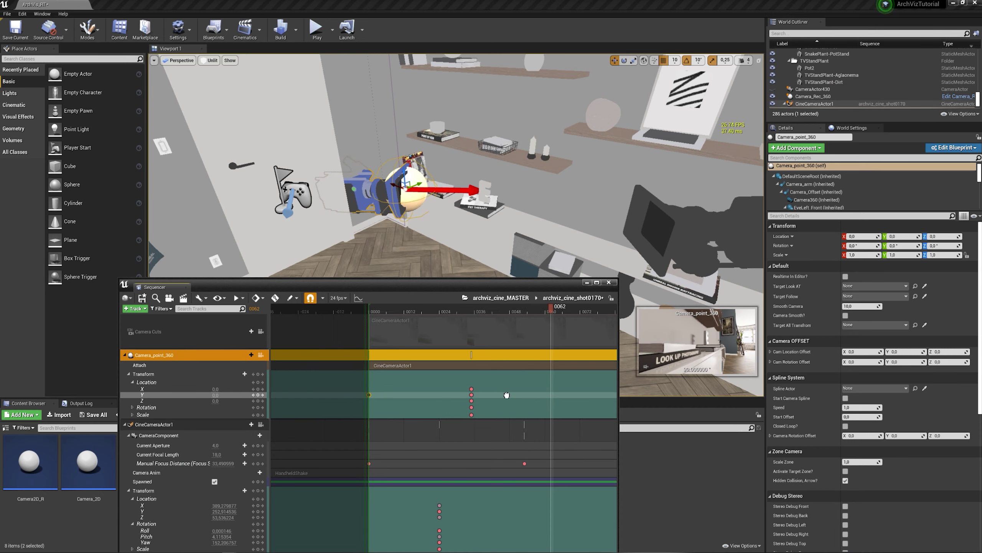
{"action": "right_click_drag", "start_coordinate": [564, 335], "coordinate": [495, 335]}
{"action": "left_click", "coordinate": [490, 314]}
{"action": "left_click_drag", "start_coordinate": [490, 314], "coordinate": [402, 311]}
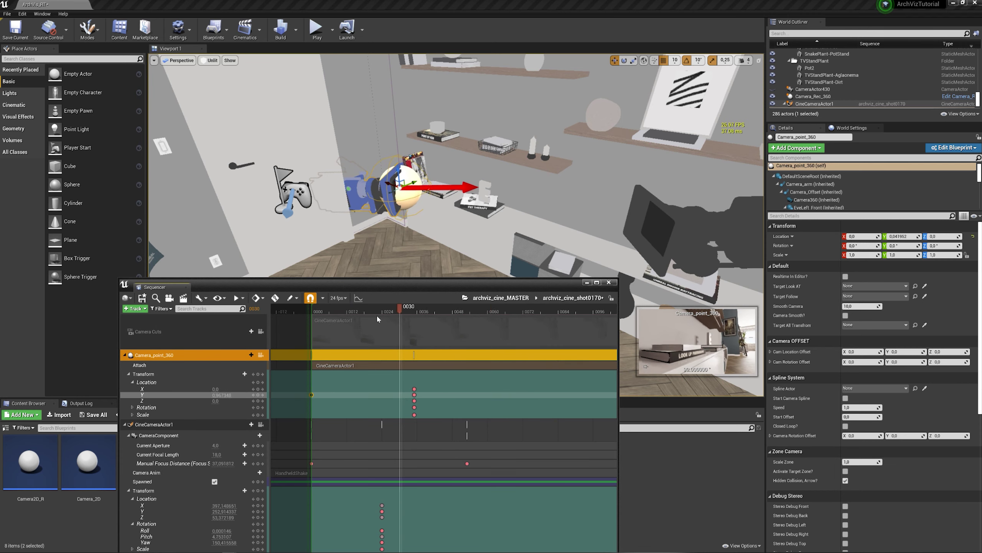
{"action": "left_click", "coordinate": [414, 394]}
{"action": "key", "text": "Delete"}
{"action": "left_click_drag", "start_coordinate": [402, 311], "coordinate": [344, 314]}
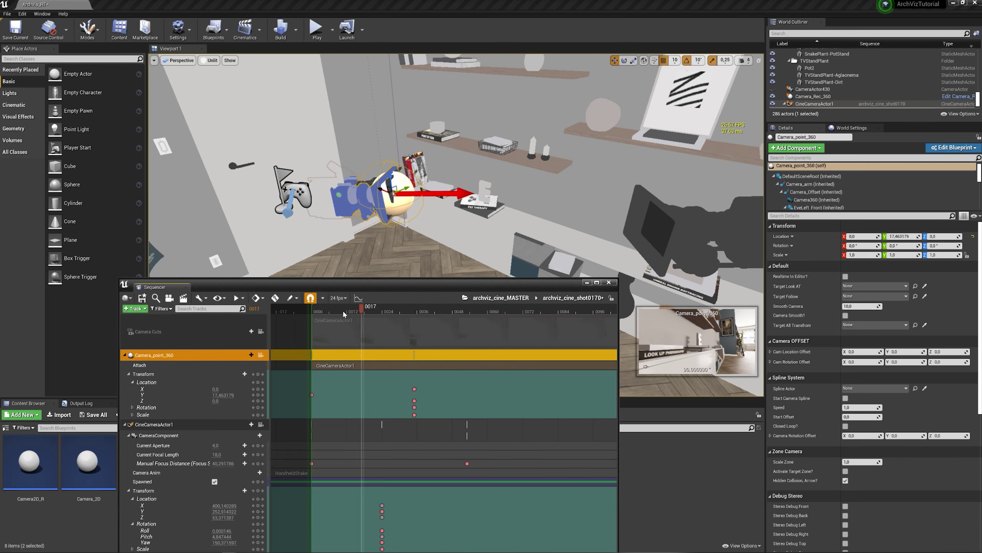
- Preview the 360 view in a play session at frame 0017
{"action": "left_click", "coordinate": [183, 298]}
{"action": "left_click_drag", "start_coordinate": [232, 283], "coordinate": [113, 390]}
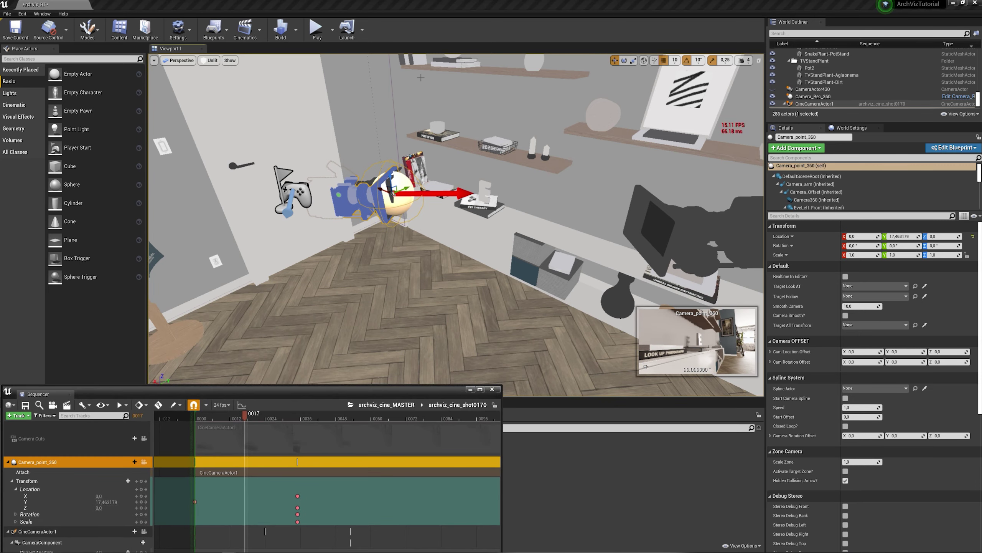
{"action": "left_click", "coordinate": [320, 39]}
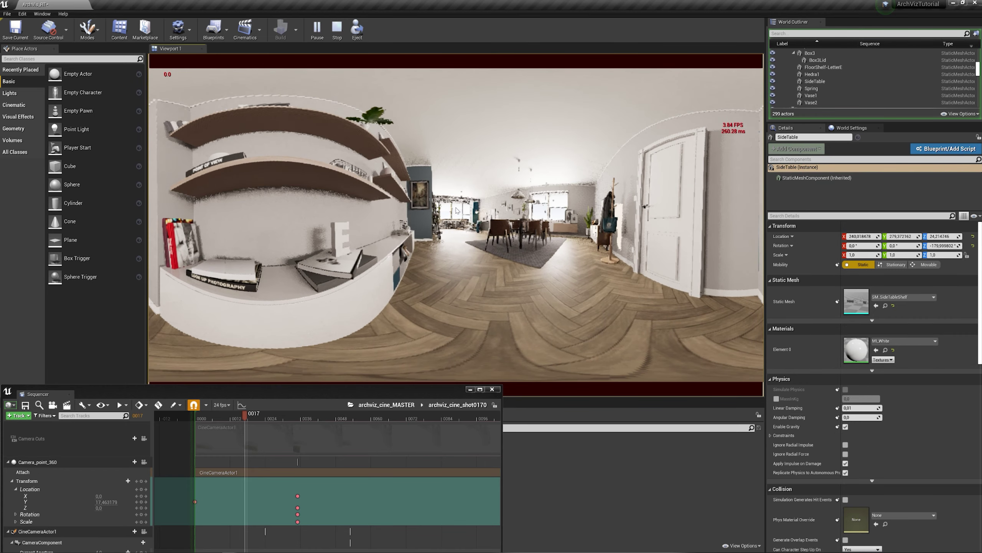
{"action": "key", "text": "Escape"}
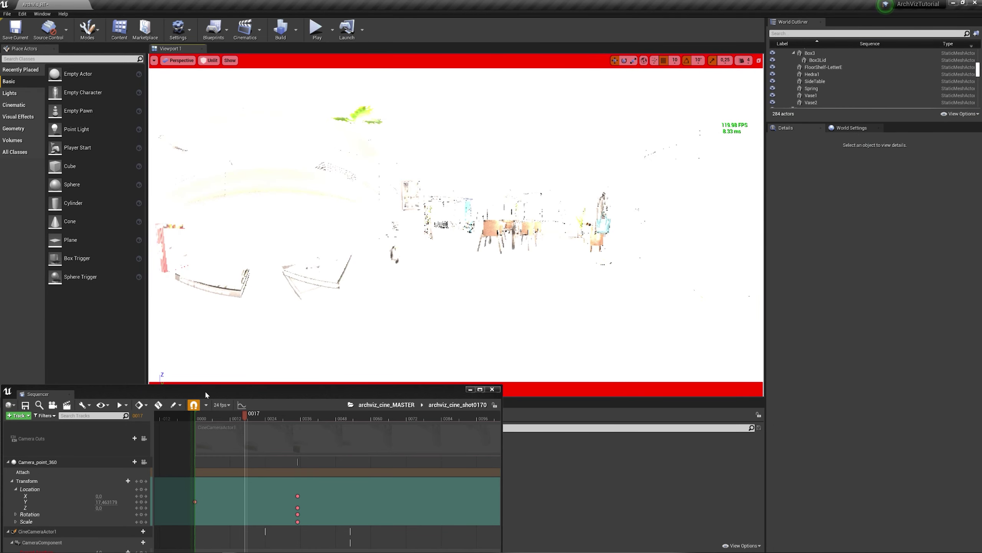
{"action": "left_click_drag", "start_coordinate": [204, 390], "coordinate": [300, 214]}
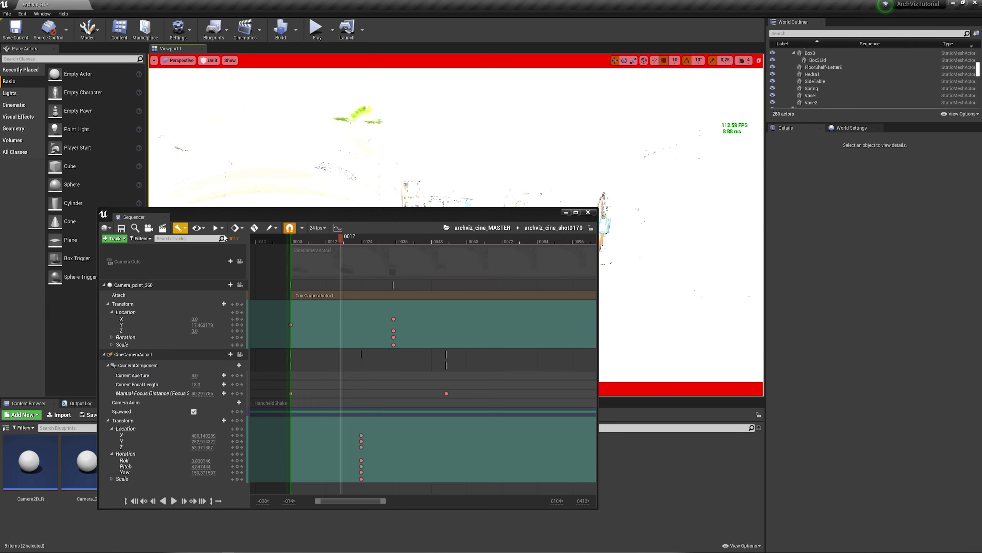
- Close Sequencer and select Camera_Rec_360 from a '360' Outliner search
{"action": "left_click", "coordinate": [588, 213]}
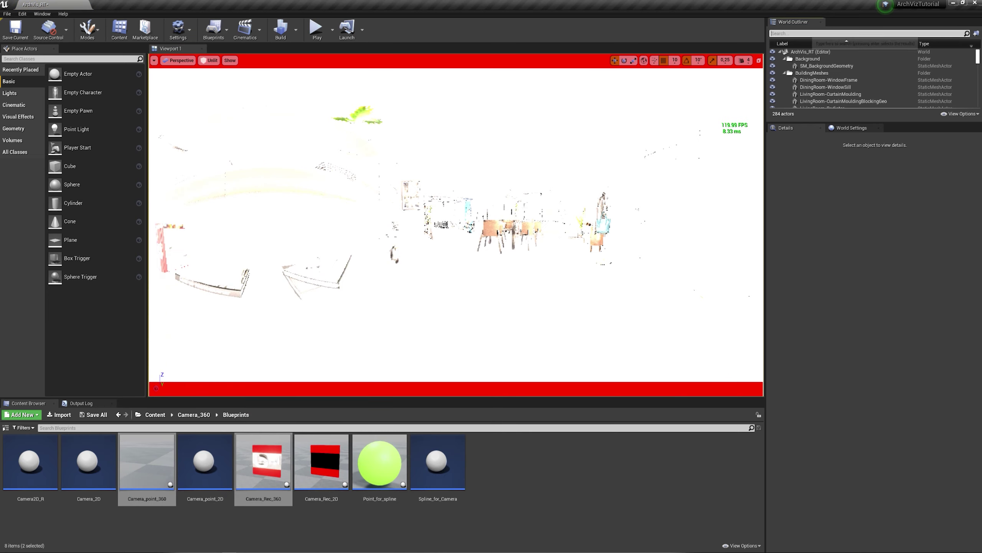
{"action": "type", "text": "360"}
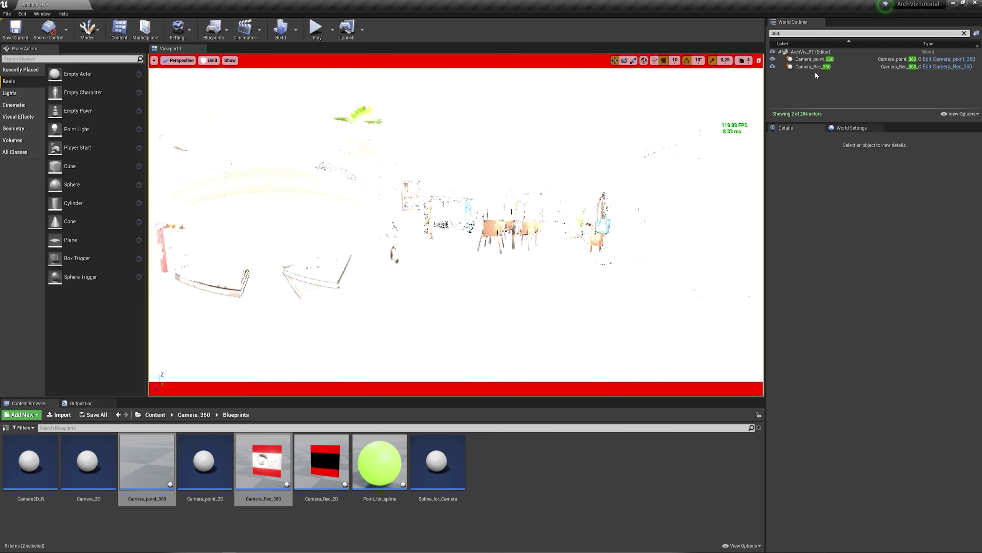
{"action": "left_click", "coordinate": [813, 66]}
- Save all, then set Camera_Rec_360's Quality (Texture Size) back to 2048
{"action": "left_click", "coordinate": [7, 14]}
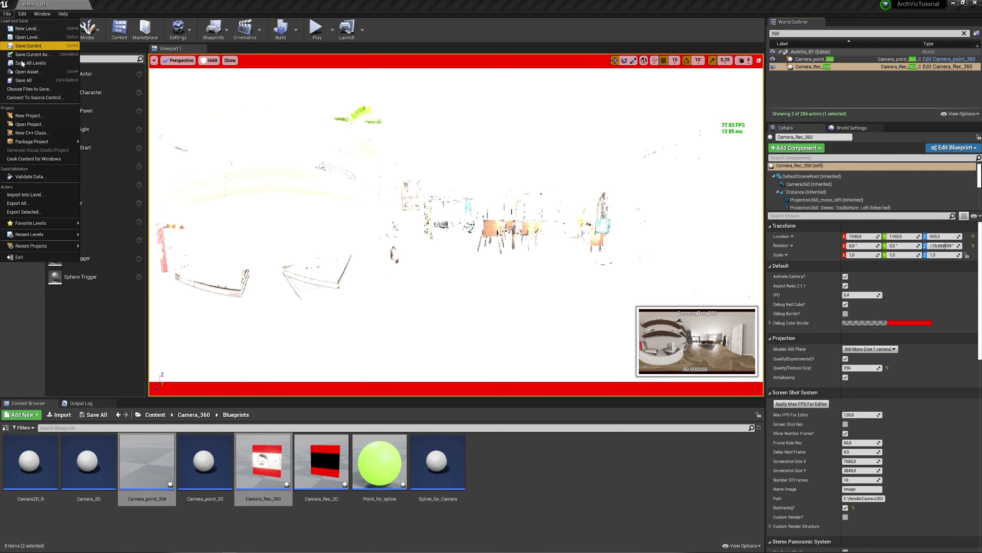
{"action": "left_click", "coordinate": [23, 83]}
{"action": "left_click", "coordinate": [861, 368]}
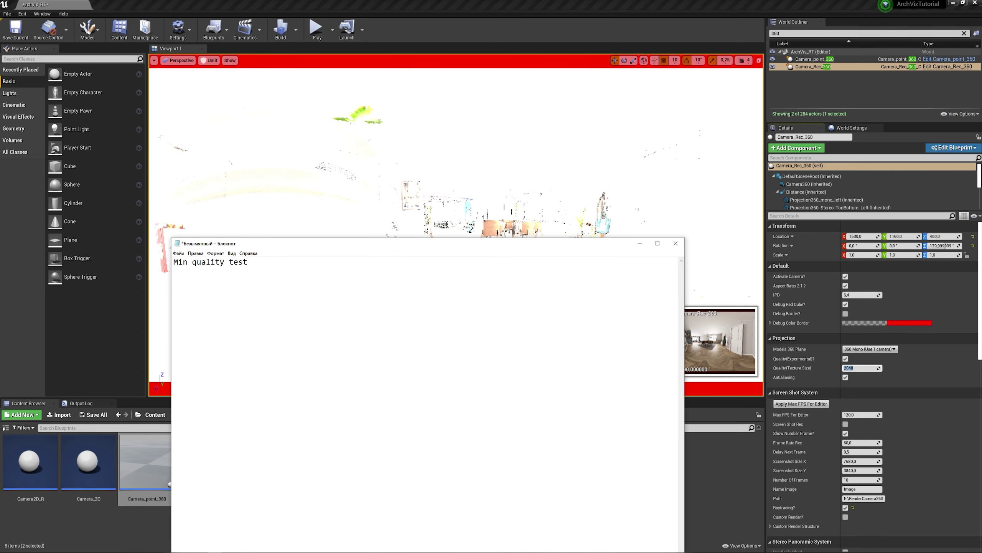
{"action": "key", "text": "ctrl+a"}
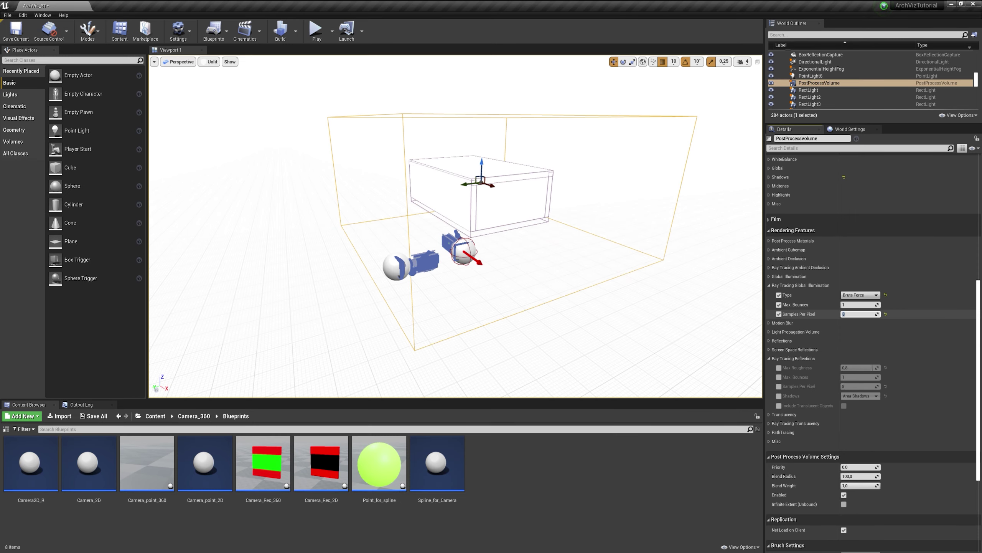
- Override the PostProcessVolume's reflection samples per pixel and make it affect the whole level
{"action": "scroll", "coordinate": [779, 315], "scroll_direction": "down", "scroll_amount": 3}
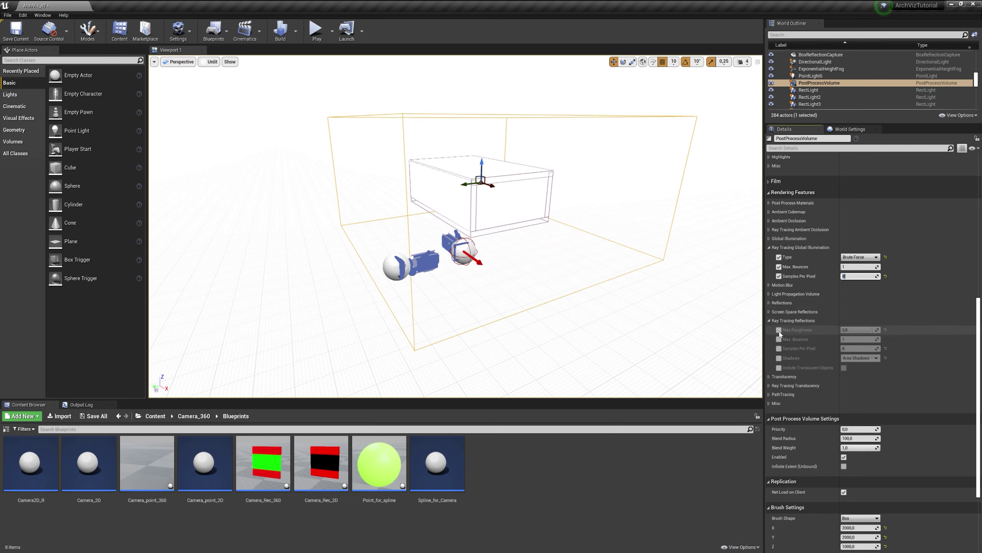
{"action": "left_click", "coordinate": [779, 348]}
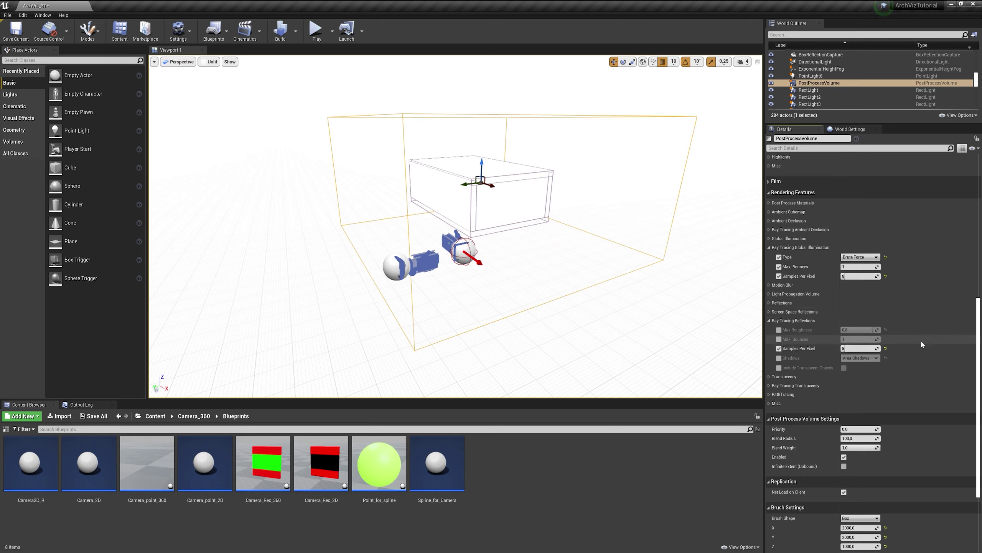
{"action": "left_click", "coordinate": [769, 385]}
{"action": "scroll", "coordinate": [771, 338], "scroll_direction": "down", "scroll_amount": 4}
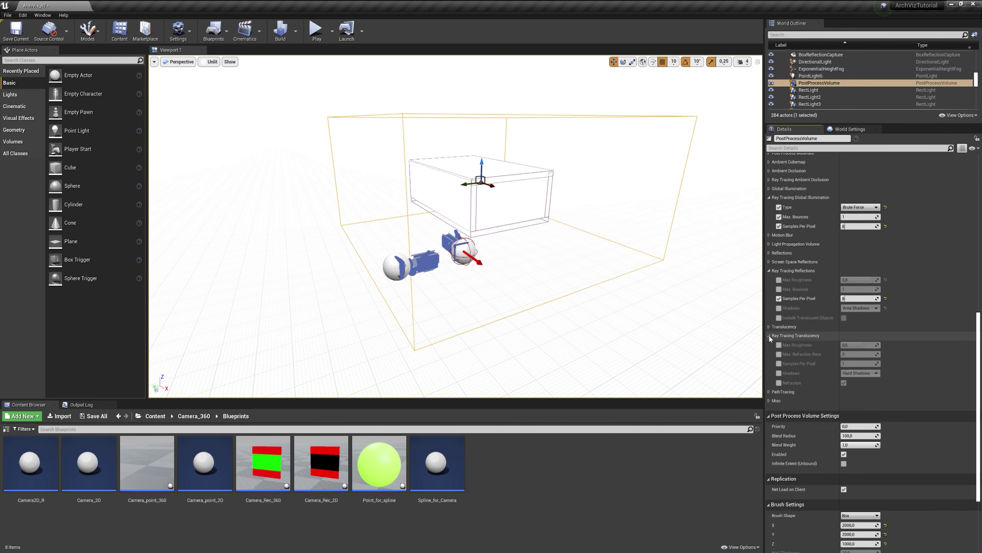
{"action": "left_click", "coordinate": [770, 336]}
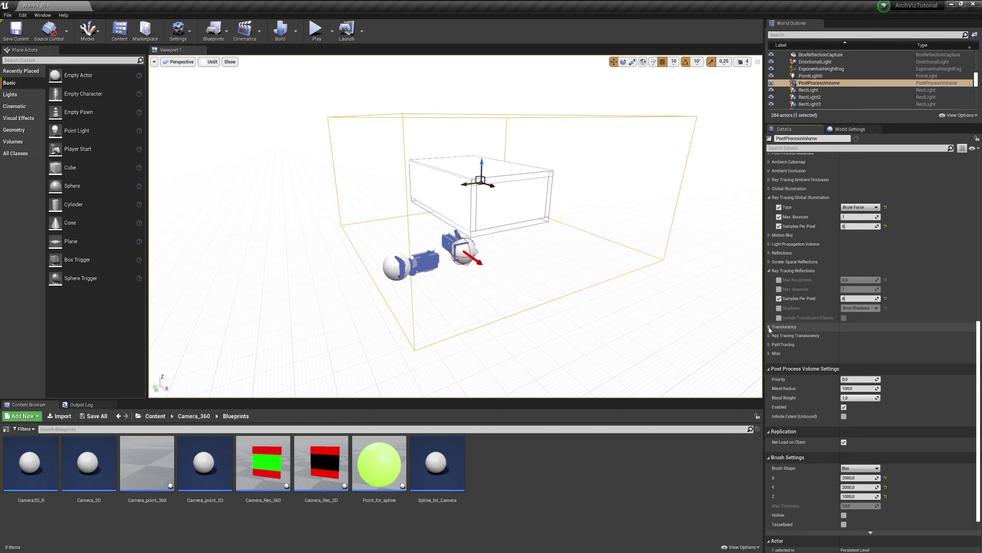
{"action": "scroll", "coordinate": [804, 356], "scroll_direction": "down", "scroll_amount": 3}
{"action": "left_click", "coordinate": [844, 378]}
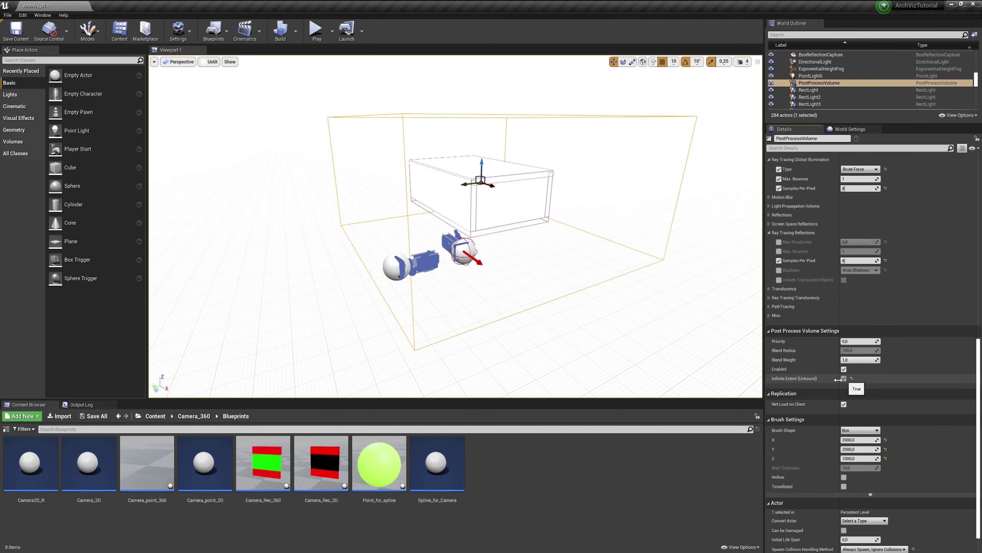
{"action": "left_click", "coordinate": [832, 35]}
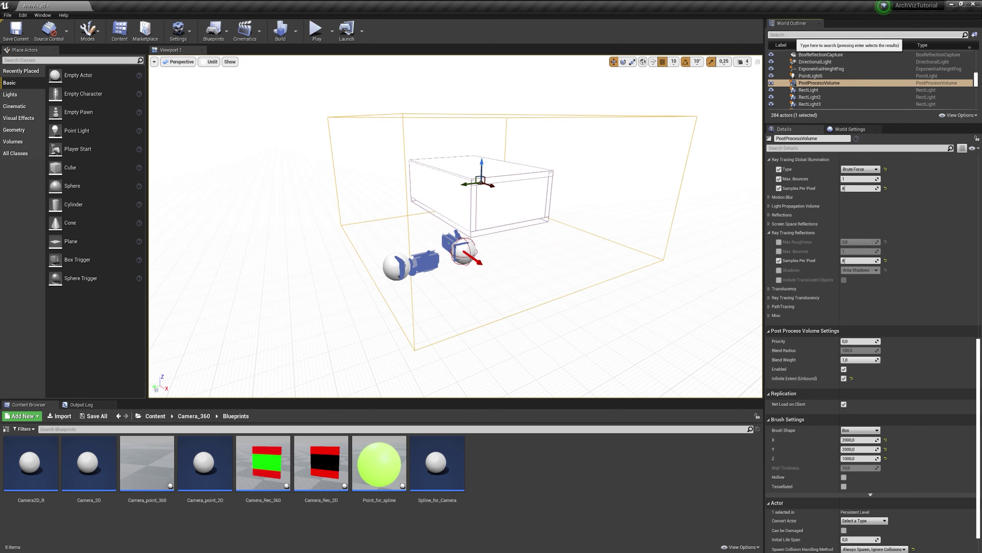
- Set Camera_Rec_360's projection Quality (Texture Size) to 4096
{"action": "type", "text": "360"}
{"action": "left_click", "coordinate": [819, 71]}
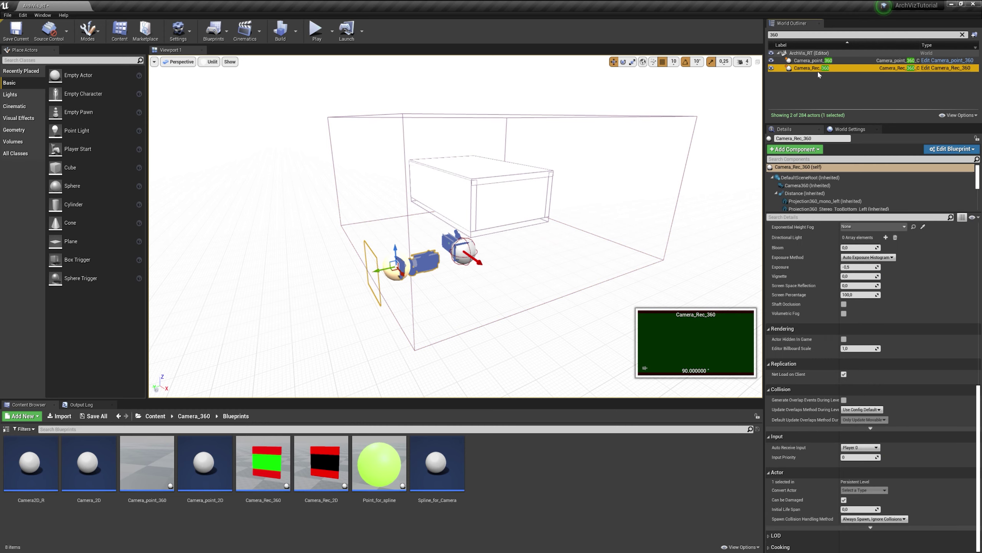
{"action": "scroll", "coordinate": [891, 302], "scroll_direction": "down", "scroll_amount": 10}
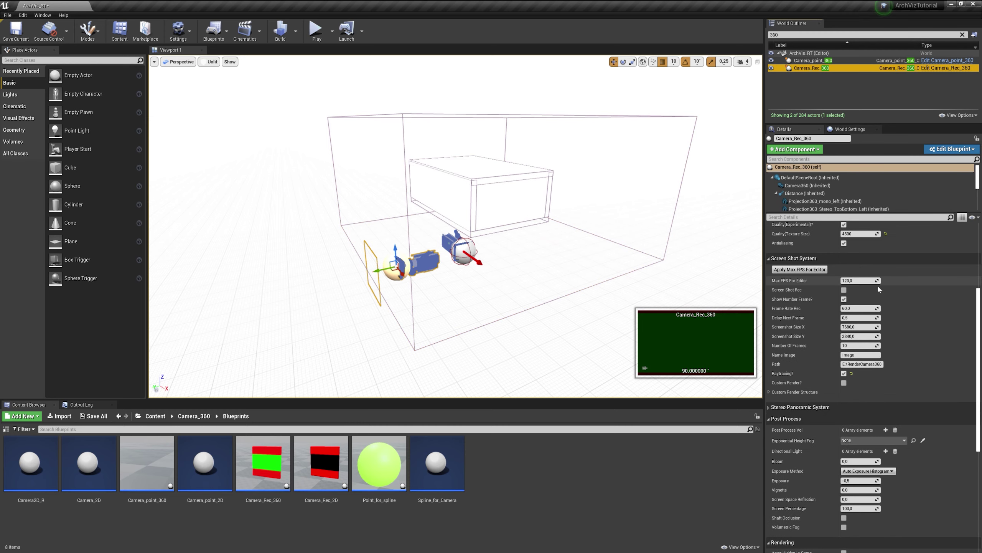
{"action": "scroll", "coordinate": [890, 294], "scroll_direction": "up", "scroll_amount": 3}
{"action": "left_click", "coordinate": [857, 284]}
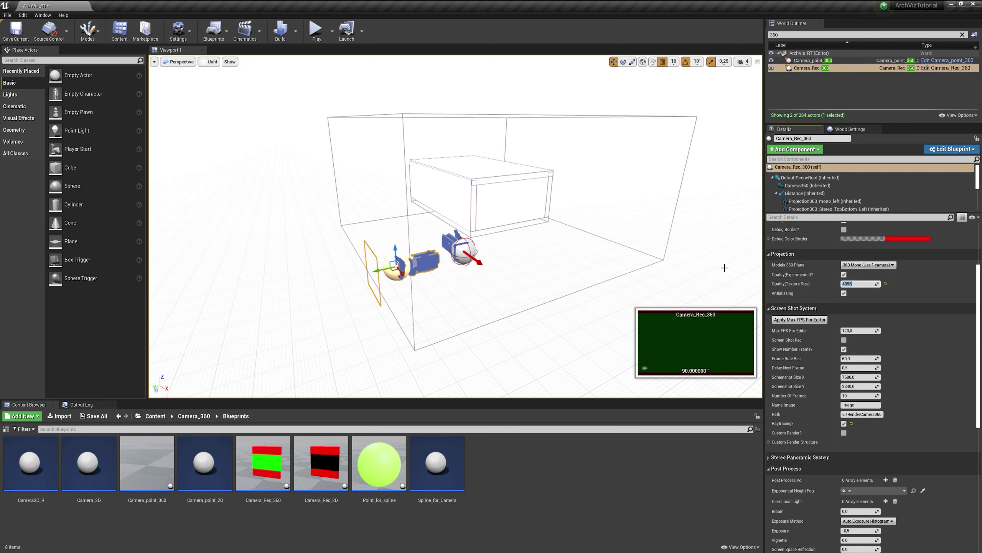
- Save the current level
{"action": "scroll", "coordinate": [870, 294], "scroll_direction": "up", "scroll_amount": 4}
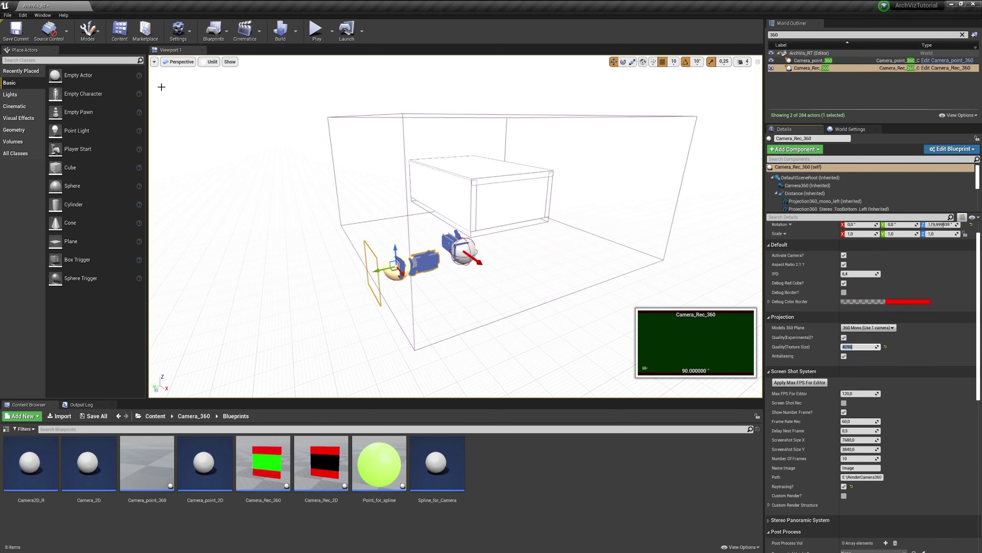
{"action": "left_click", "coordinate": [8, 15]}
{"action": "left_click", "coordinate": [38, 82]}
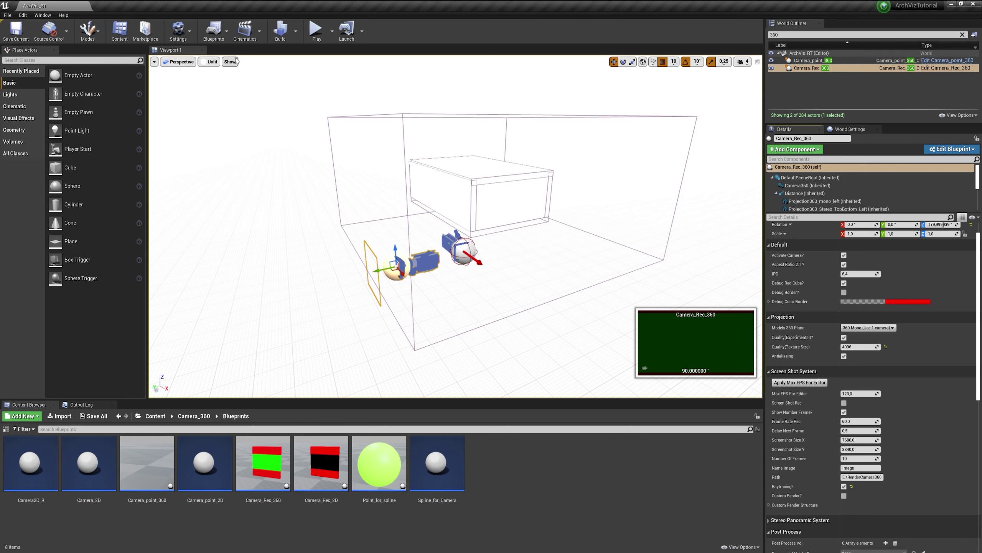
{"action": "left_click", "coordinate": [49, 17]}
- Queue archviz_cine_MASTER in Movie Render Queue and open its render settings
{"action": "mouse_move", "coordinate": [78, 30]}
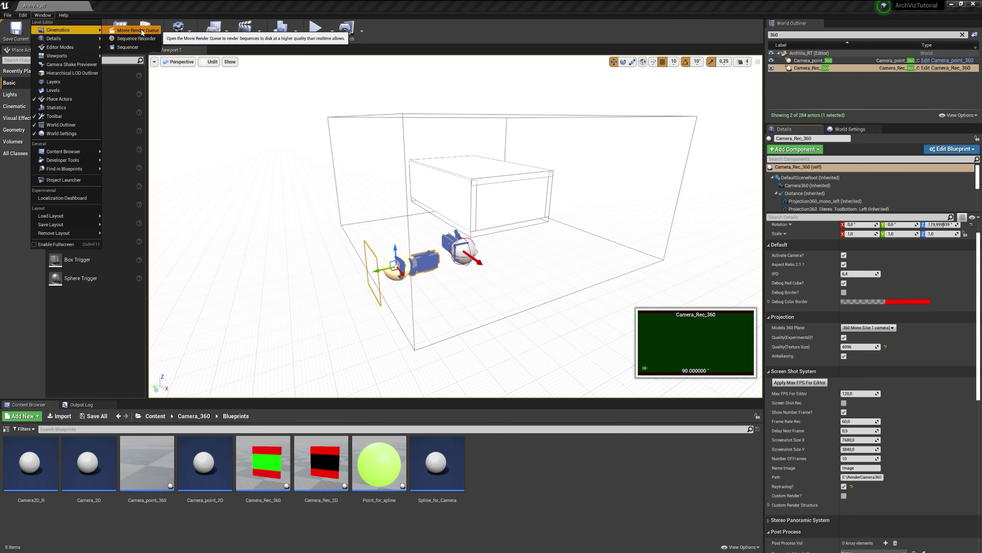
{"action": "left_click", "coordinate": [137, 31]}
{"action": "left_click", "coordinate": [132, 204]}
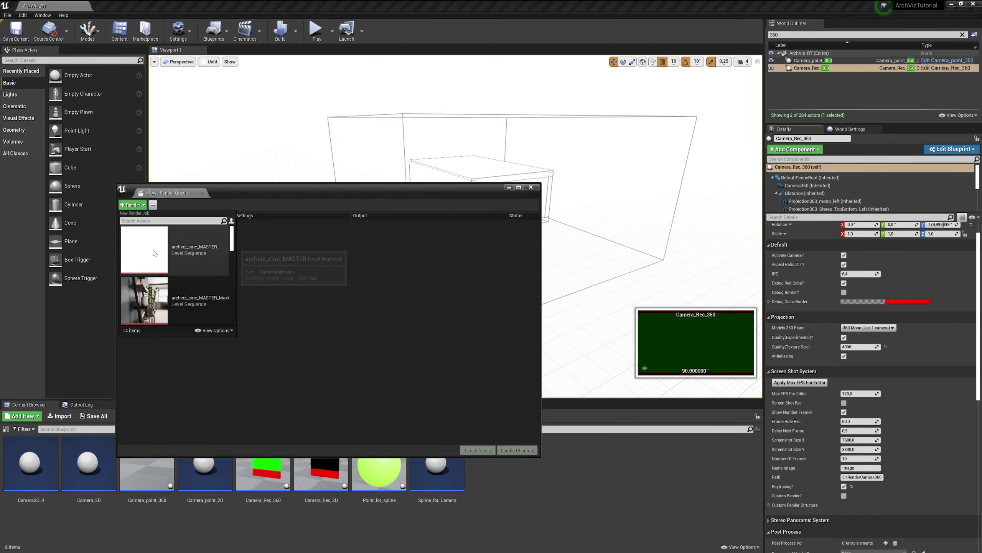
{"action": "left_click", "coordinate": [190, 249]}
{"action": "left_click", "coordinate": [253, 225]}
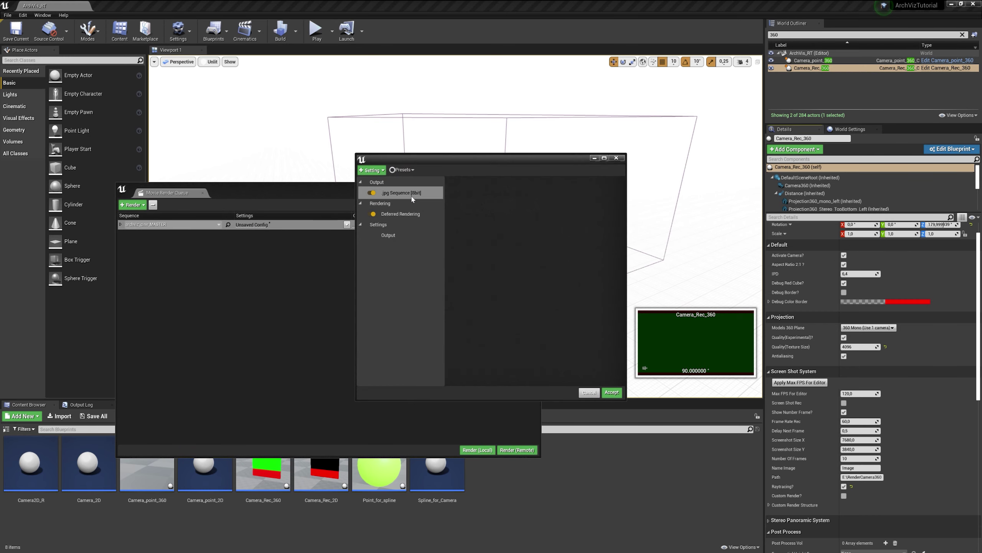
{"action": "left_click", "coordinate": [404, 170]}
{"action": "left_click", "coordinate": [373, 193]}
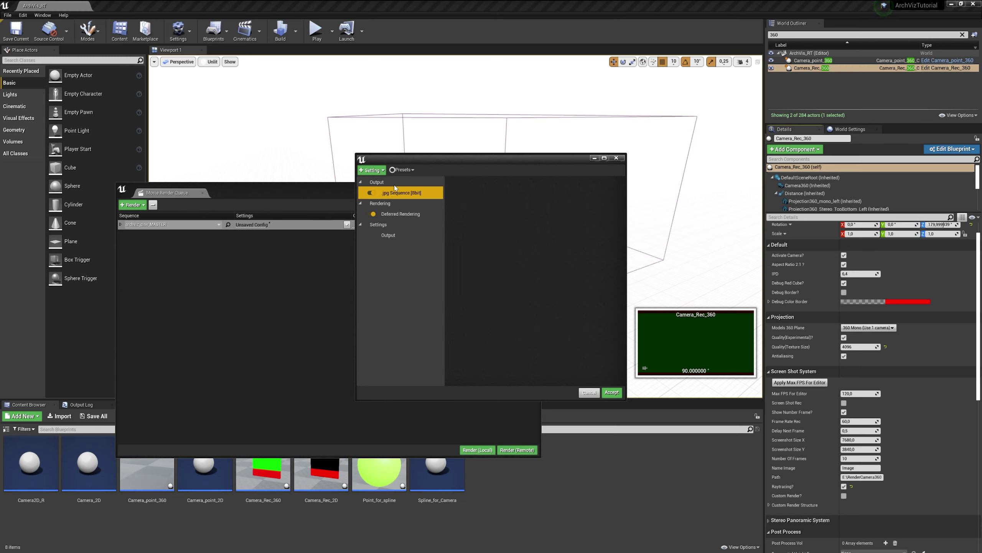
- Add Anti-aliasing and High Resolution settings to the render job
{"action": "left_click", "coordinate": [381, 173]}
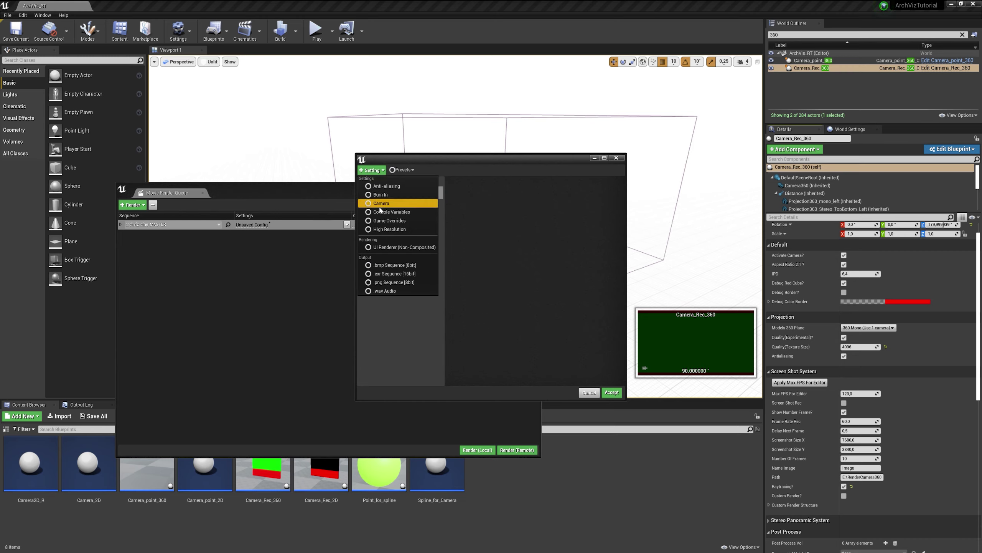
{"action": "left_click", "coordinate": [383, 186]}
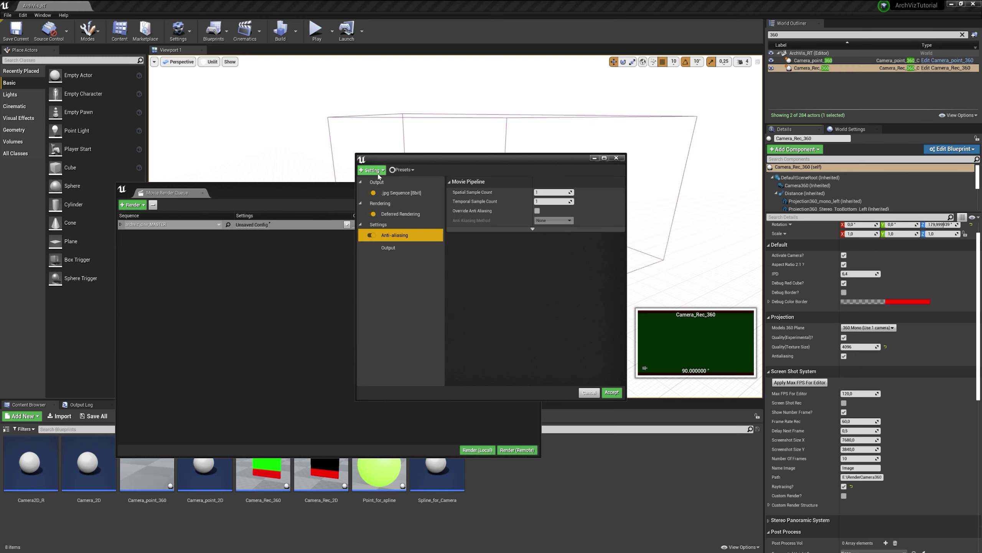
{"action": "left_click", "coordinate": [372, 170]}
{"action": "left_click", "coordinate": [387, 221]}
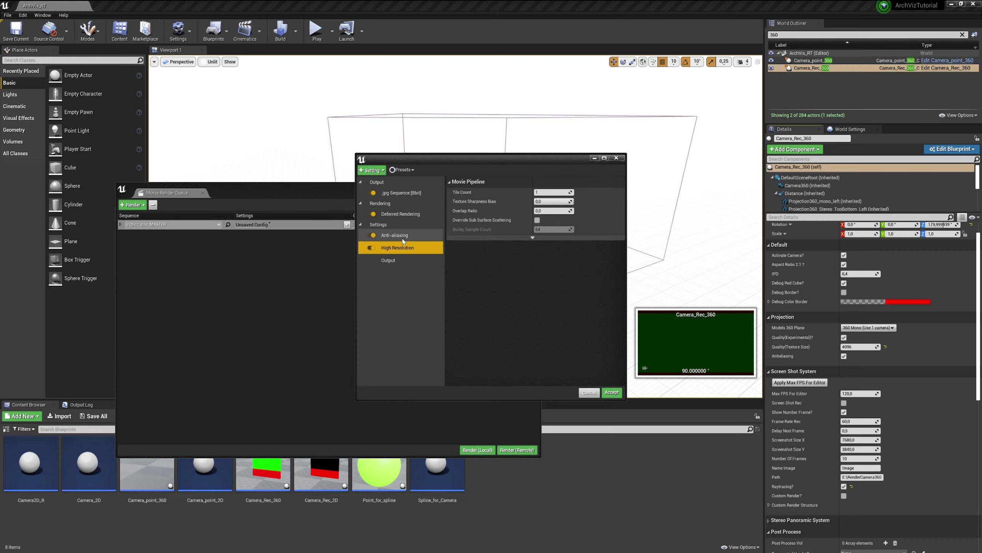
- Adjust the temporal sample count and set the High Resolution tile count to 6
{"action": "left_click", "coordinate": [402, 235]}
{"action": "left_click", "coordinate": [552, 201]}
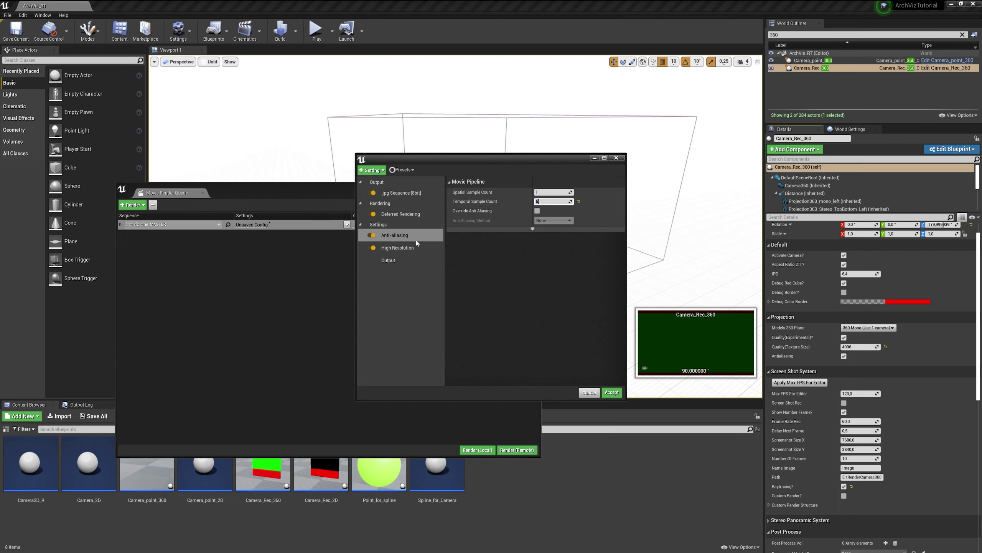
{"action": "left_click", "coordinate": [397, 248]}
{"action": "left_click", "coordinate": [552, 191]}
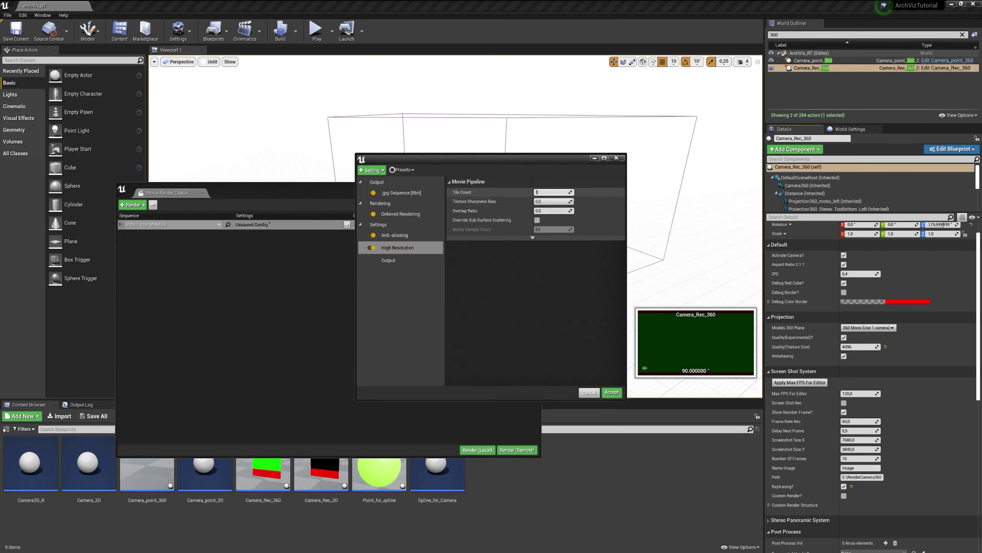
{"action": "type", "text": "6"}
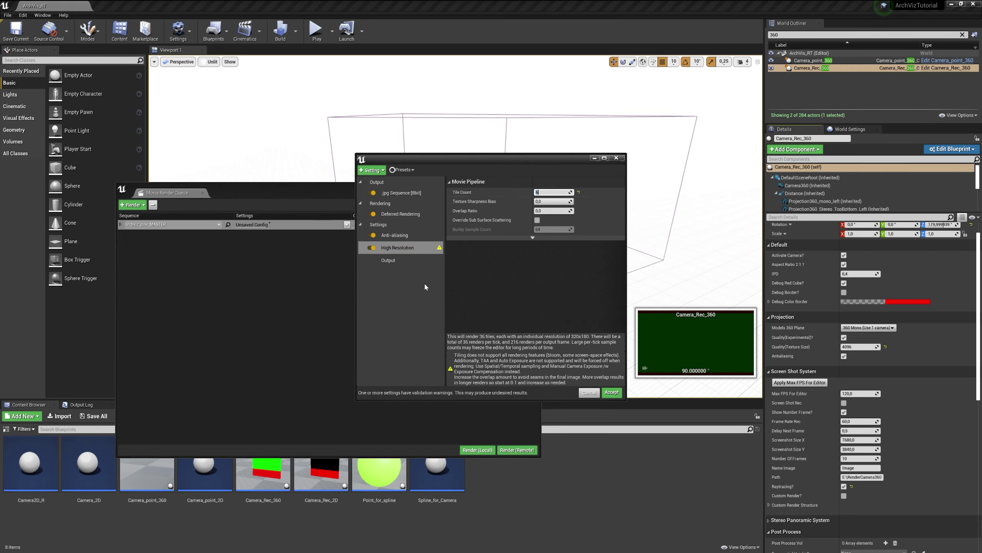
{"action": "left_click", "coordinate": [411, 261]}
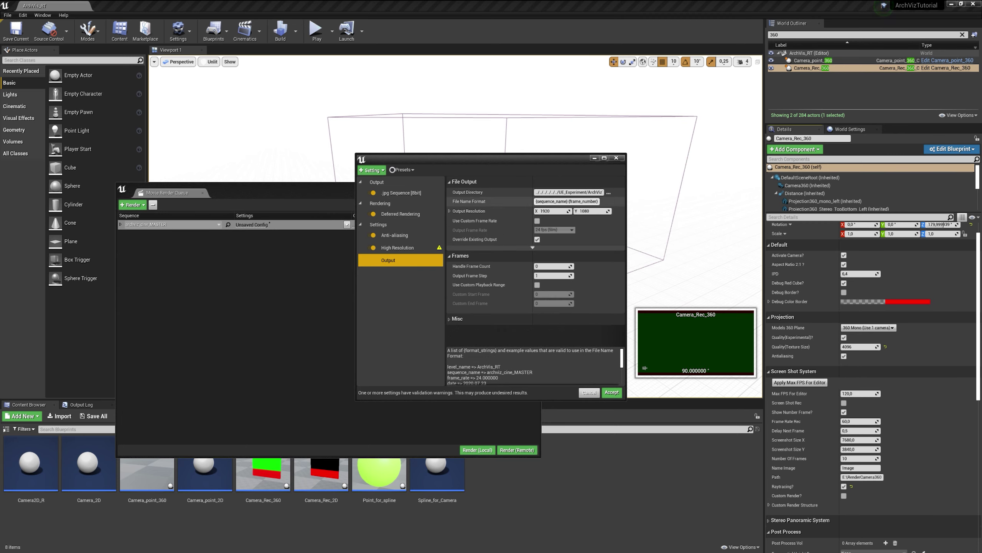
- Set the render output directory to C:/RenderSSD
{"action": "left_click", "coordinate": [568, 192]}
{"action": "left_click", "coordinate": [608, 193]}
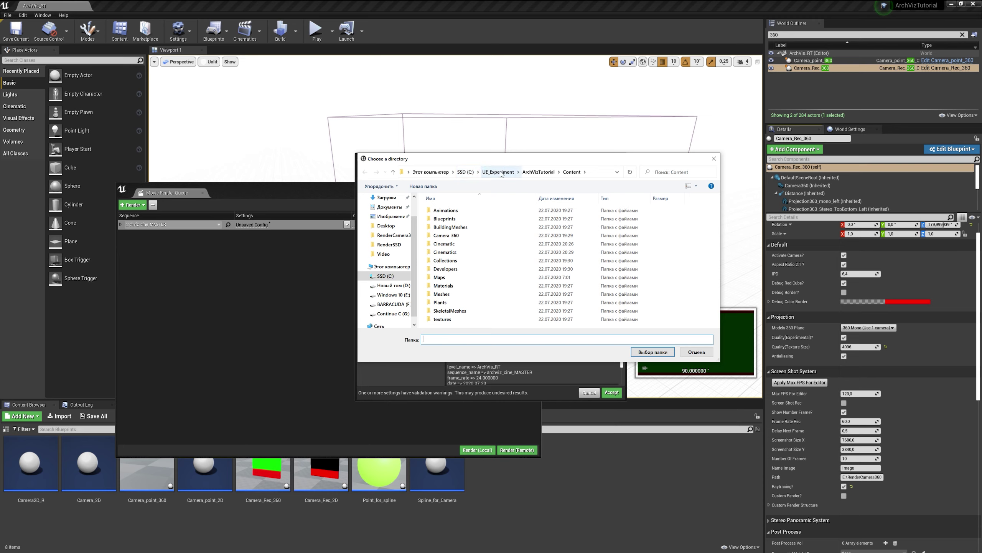
{"action": "left_click", "coordinate": [466, 173]}
{"action": "double_click", "coordinate": [449, 270]}
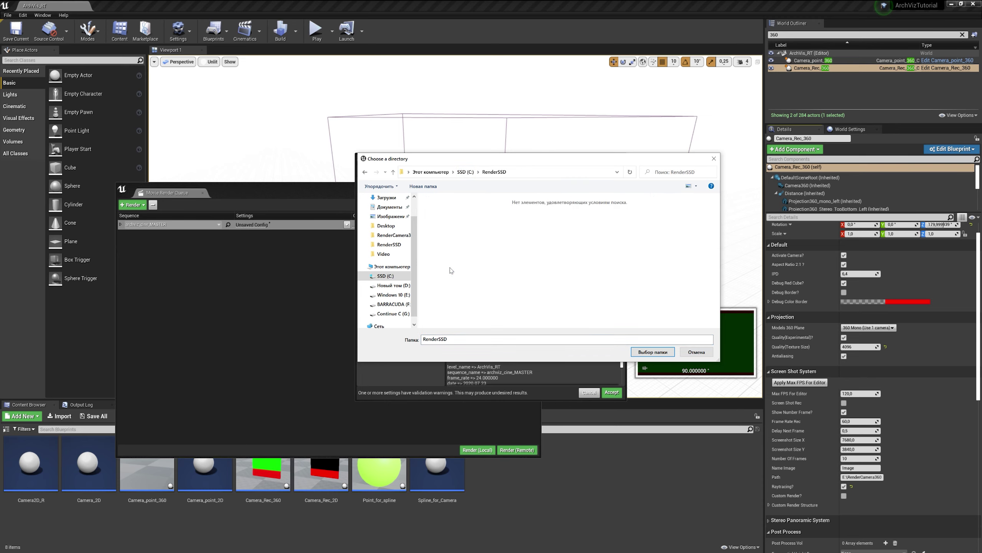
{"action": "left_click", "coordinate": [653, 352]}
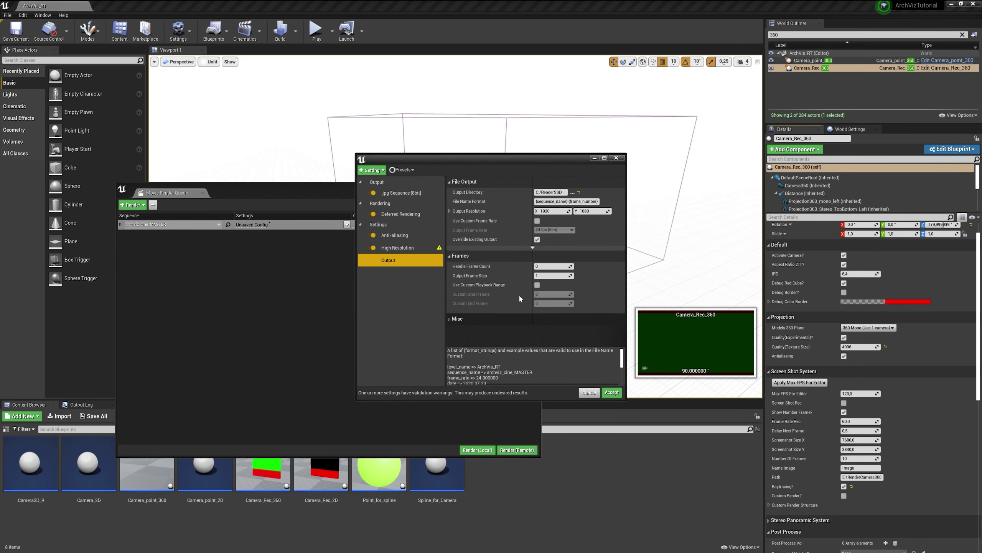
- Set output resolution 8000×4000 with custom 30 fps, reselect High Resolution, and open Notepad
{"action": "left_click", "coordinate": [552, 211]}
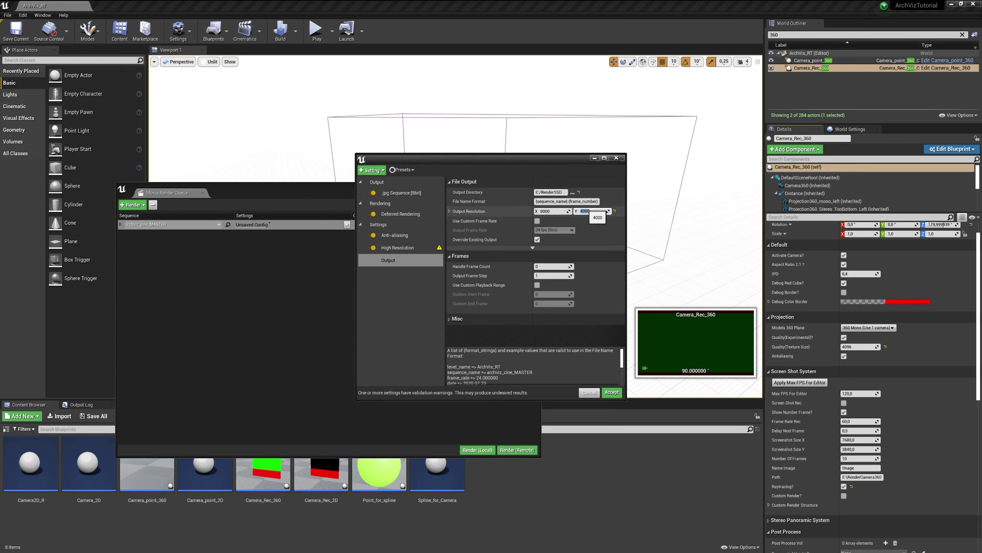
{"action": "left_click", "coordinate": [537, 221]}
{"action": "left_click", "coordinate": [536, 221]}
{"action": "left_click", "coordinate": [555, 230]}
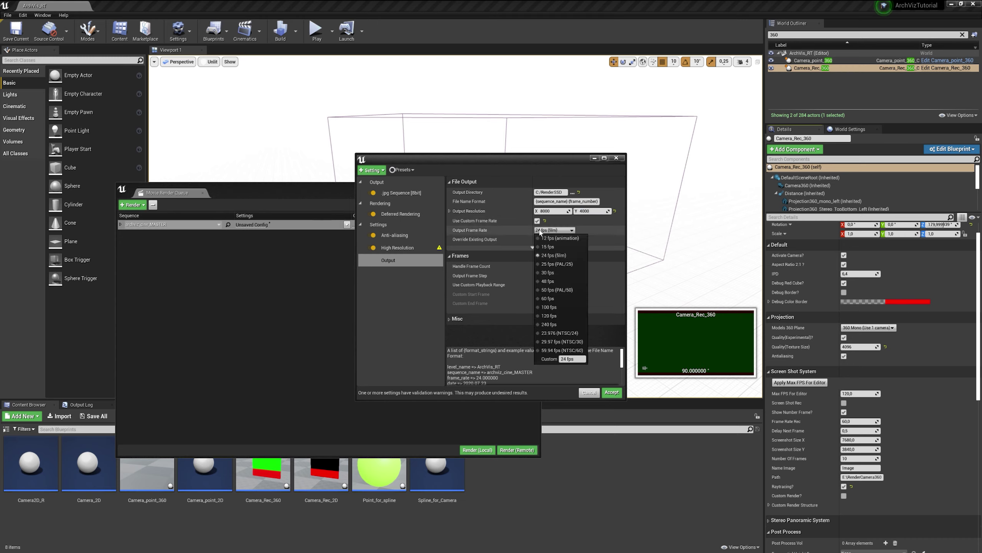
{"action": "left_click", "coordinate": [557, 264]}
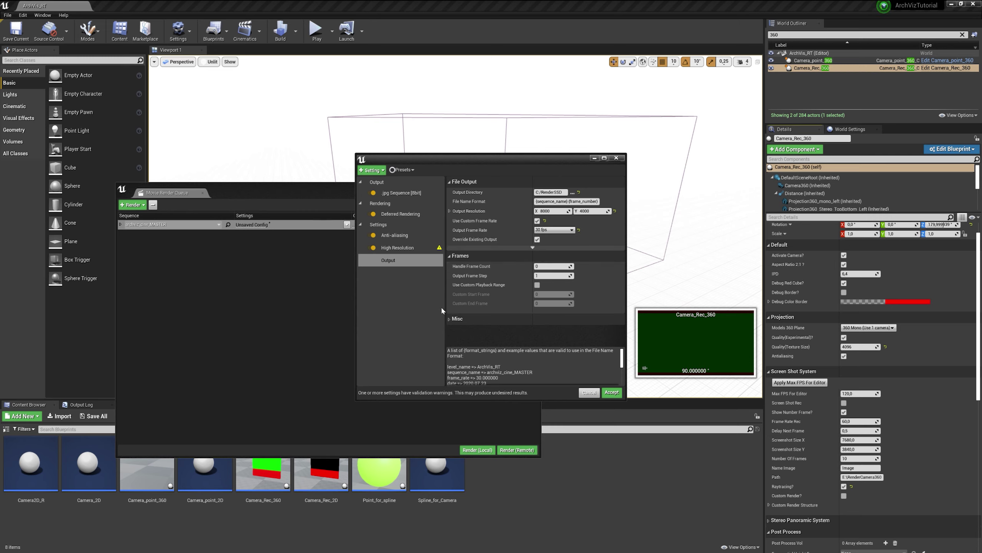
{"action": "left_click", "coordinate": [399, 252]}
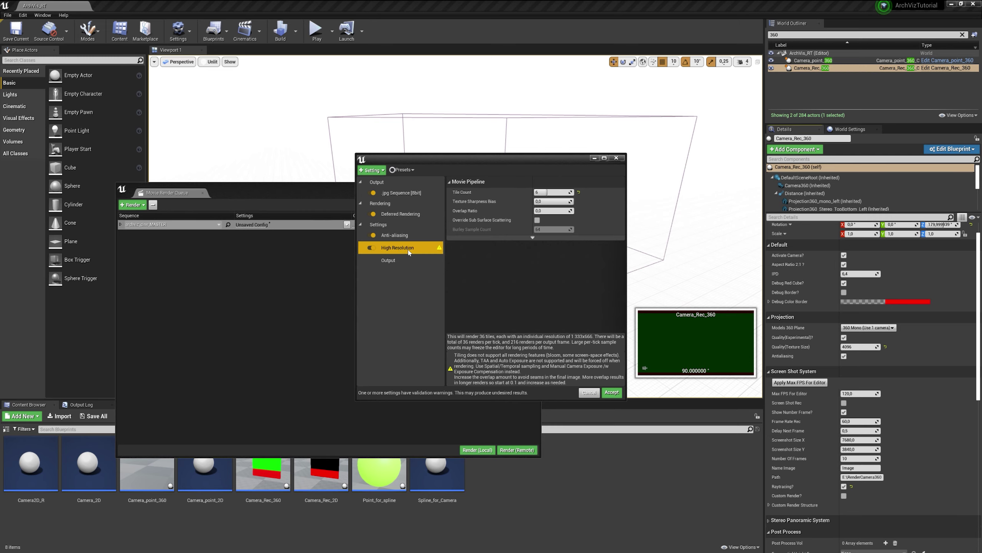
{"action": "left_click", "coordinate": [241, 550]}
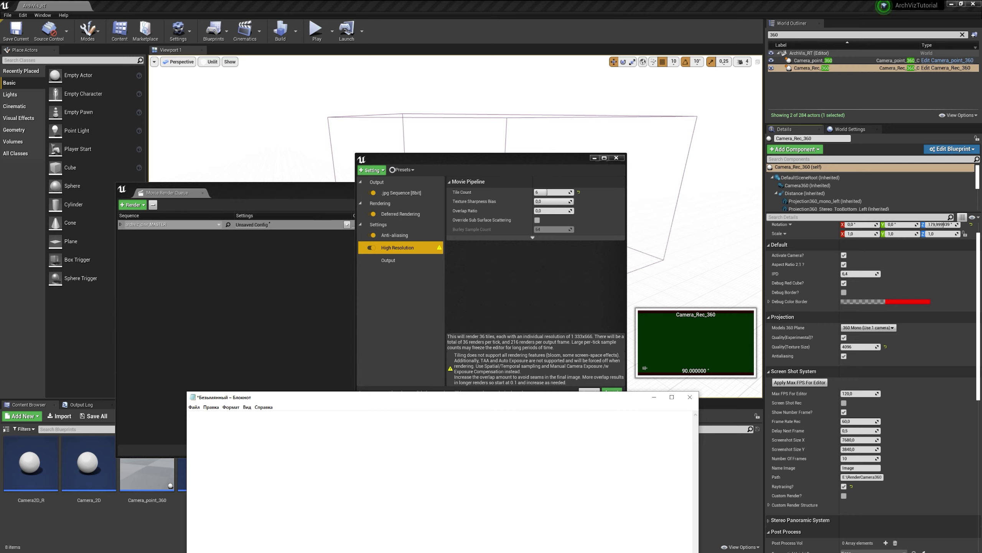
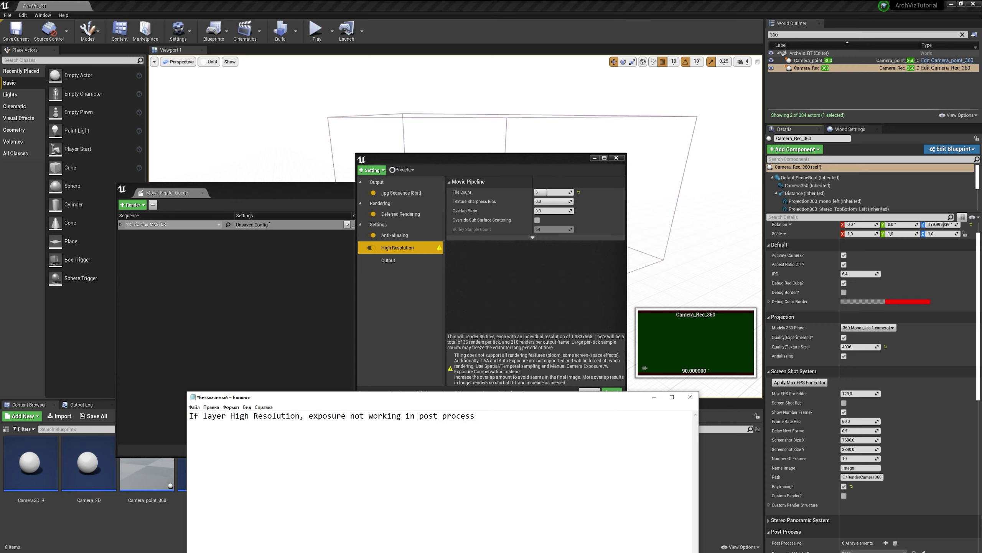
- Overwrite the Notepad exposure note with 'need changed in camera rec', erase it, and open Camera_Rec_360
{"action": "left_click_drag", "start_coordinate": [475, 415], "coordinate": [154, 425]}
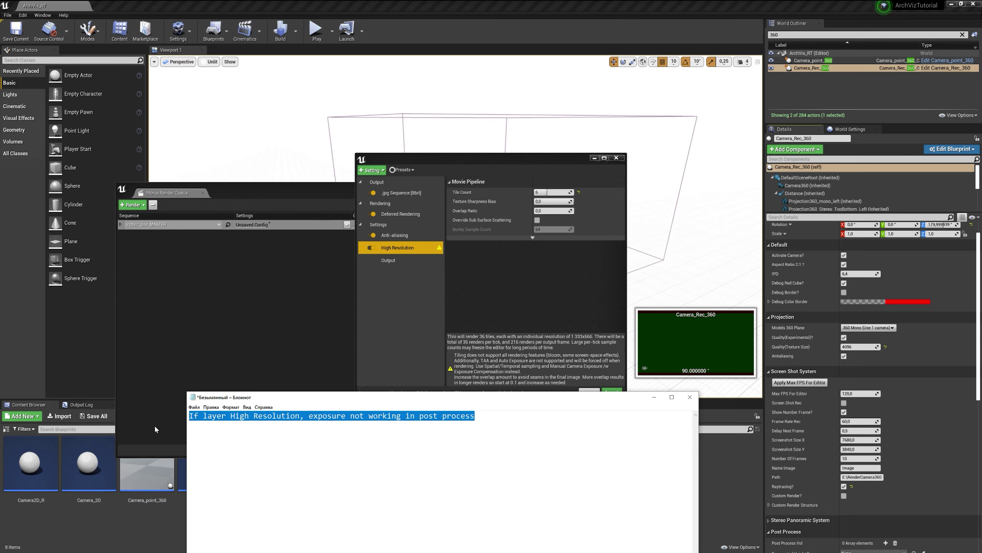
{"action": "type", "text": "need cha"}
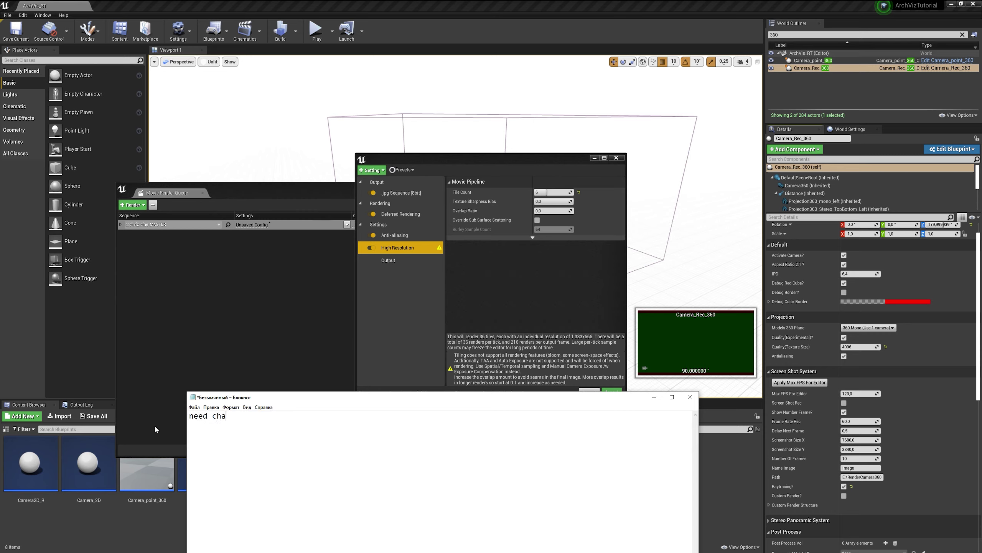
{"action": "type", "text": "nged"}
{"action": "key", "text": "BackSpace"}
{"action": "type", "text": "in came"}
{"action": "type", "text": "ra rec 360 actor , manual"}
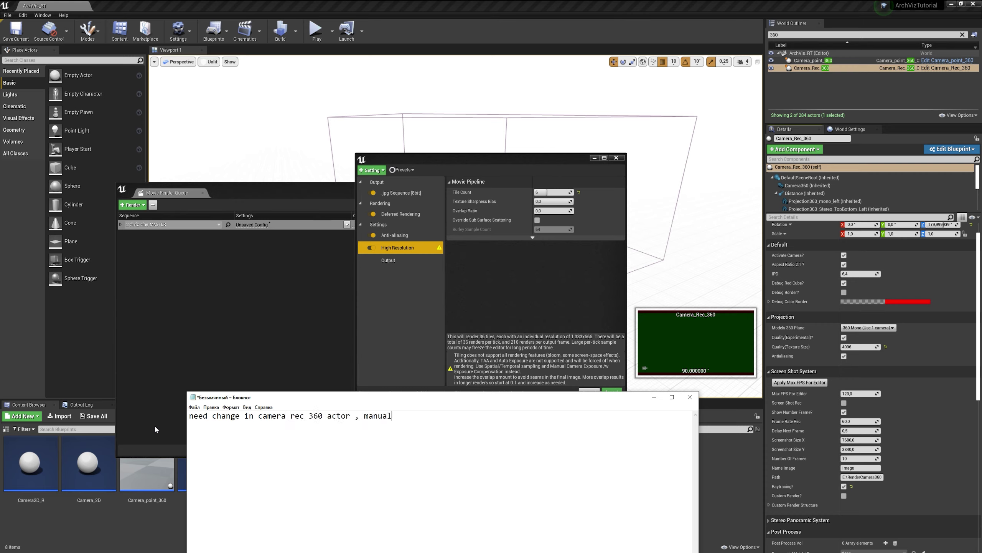
{"action": "key", "text": "BackSpace"}
{"action": "key", "text": "BackSpace"}
{"action": "key", "text": "BackSpace"}
{"action": "key", "text": "BackSpace"}
{"action": "key", "text": "BackSpace"}
{"action": "key", "text": "BackSpace"}
{"action": "key", "text": "BackSpace"}
{"action": "key", "text": "BackSpace"}
{"action": "key", "text": "BackSpace"}
{"action": "key", "text": "BackSpace"}
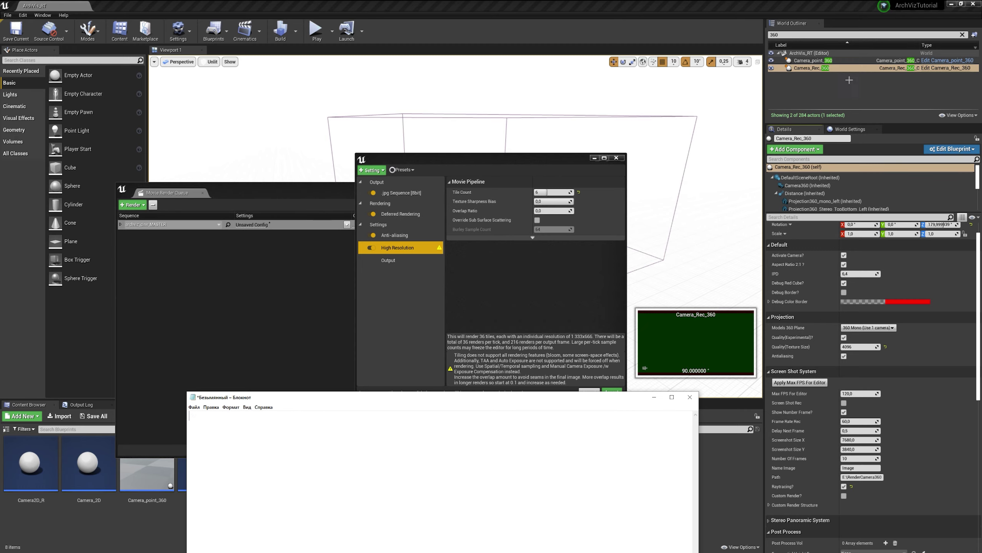
{"action": "left_click", "coordinate": [932, 69]}
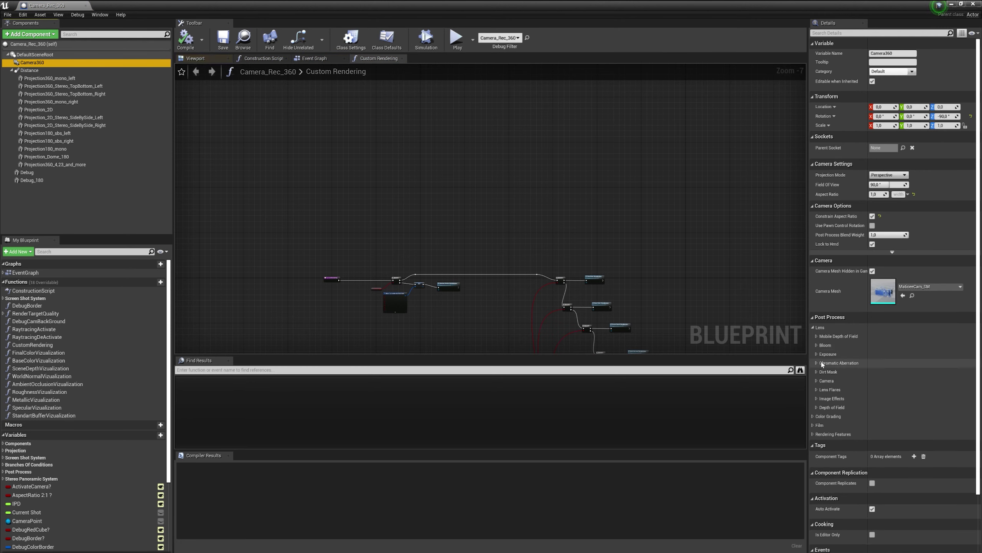
- Tick the Manual Metering Mode override under Lens > Exposure and compile Camera_Rec_360
{"action": "left_click", "coordinate": [824, 354]}
{"action": "left_click", "coordinate": [827, 364]}
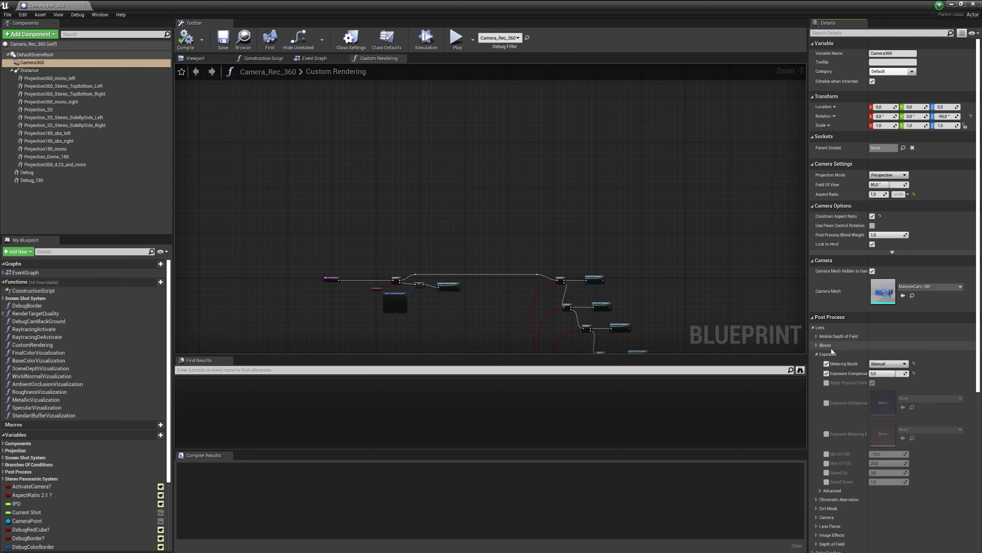
{"action": "left_click", "coordinate": [186, 48]}
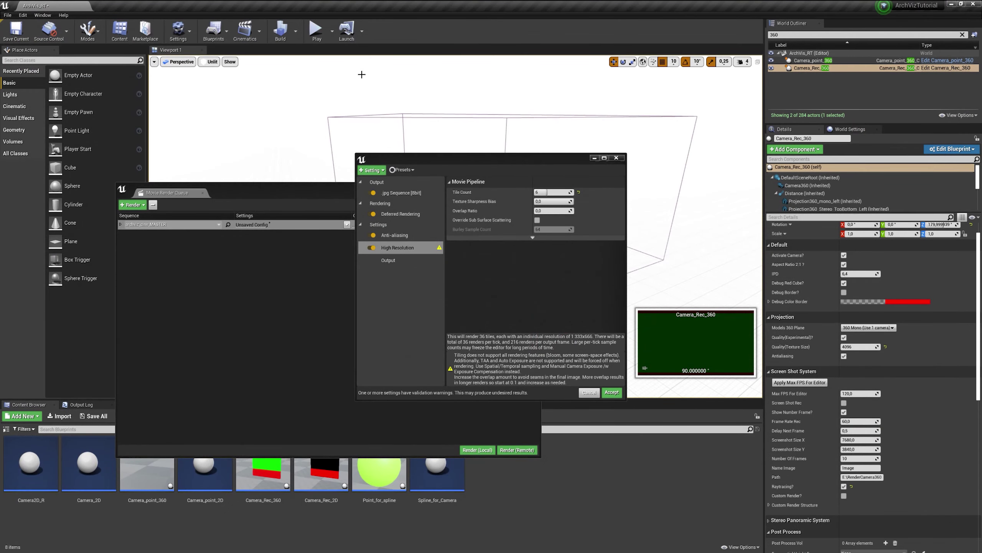
- Save the render settings as preset 'TutorialPresetFinish' and accept them for the queued job
{"action": "left_click_drag", "start_coordinate": [465, 157], "coordinate": [385, 205]}
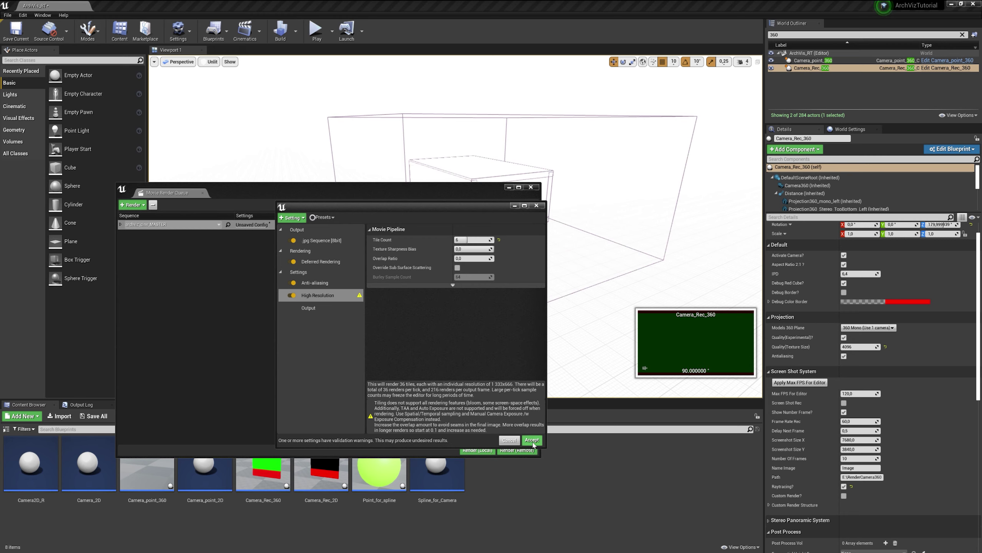
{"action": "left_click", "coordinate": [322, 218]}
{"action": "left_click", "coordinate": [329, 232]}
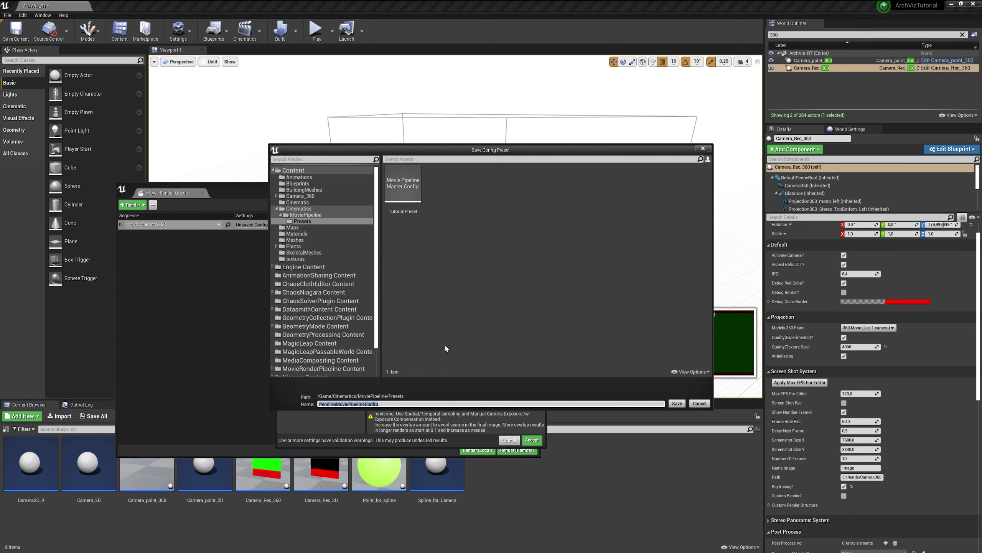
{"action": "type", "text": "TutorialPr"}
{"action": "type", "text": "eset"}
{"action": "type", "text": "Fi"}
{"action": "type", "text": "nish"}
{"action": "left_click", "coordinate": [678, 403]}
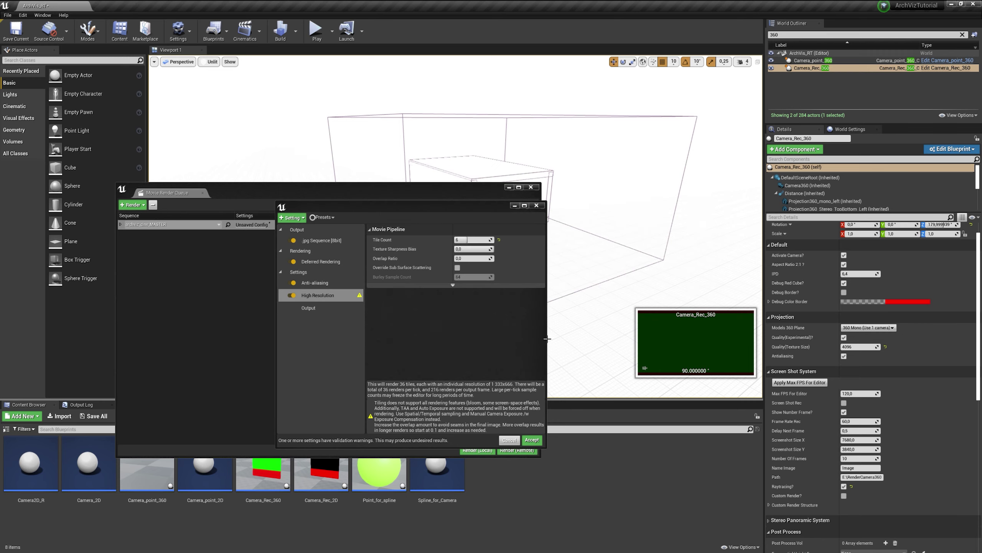
{"action": "left_click", "coordinate": [536, 441]}
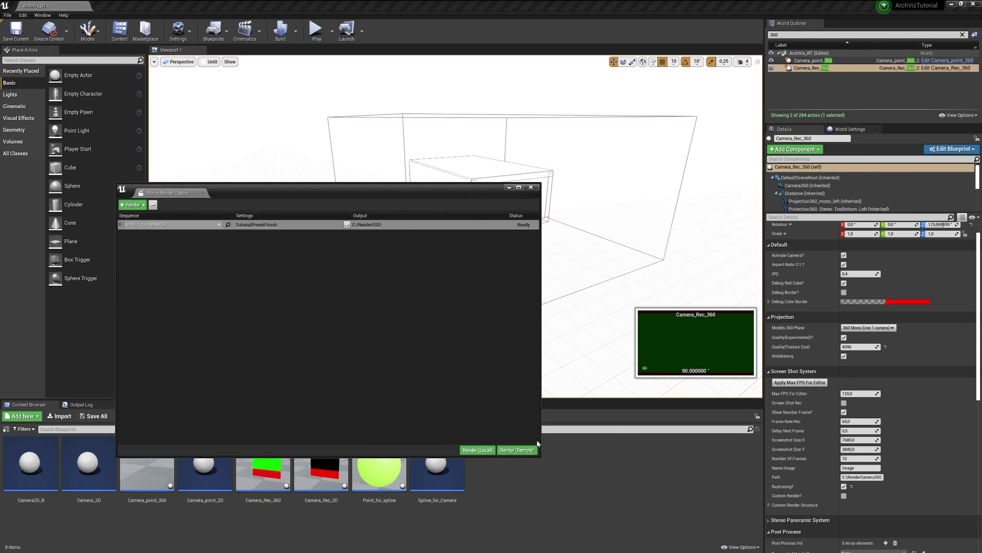
- Save the current level and launch the remote render, moving the console window aside
{"action": "left_click", "coordinate": [8, 14]}
{"action": "left_click", "coordinate": [21, 76]}
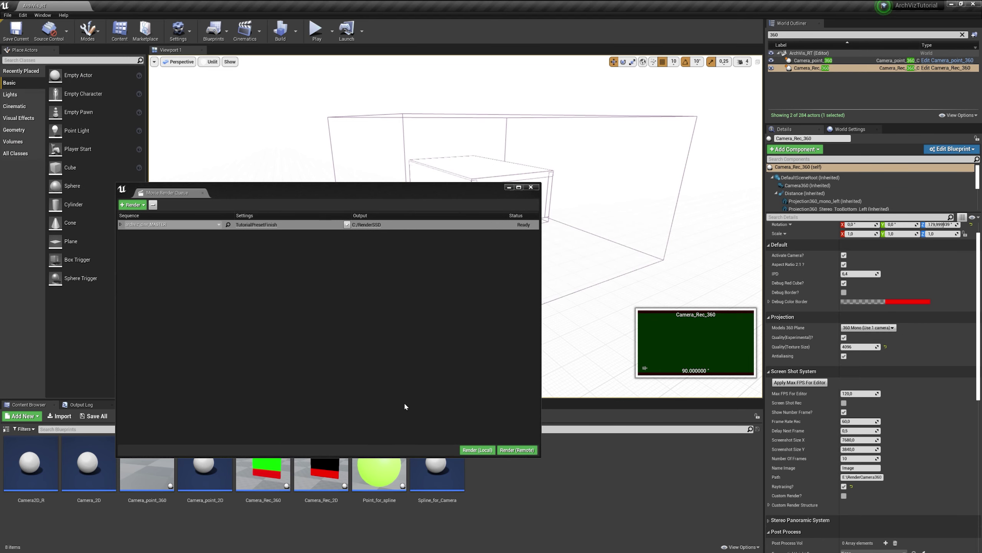
{"action": "left_click", "coordinate": [528, 451]}
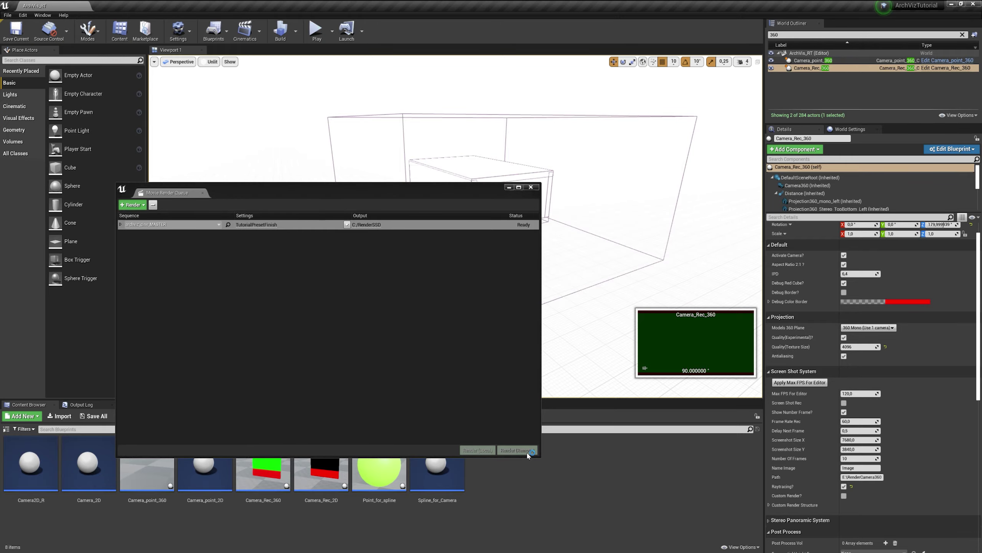
{"action": "mouse_move", "coordinate": [112, 552]}
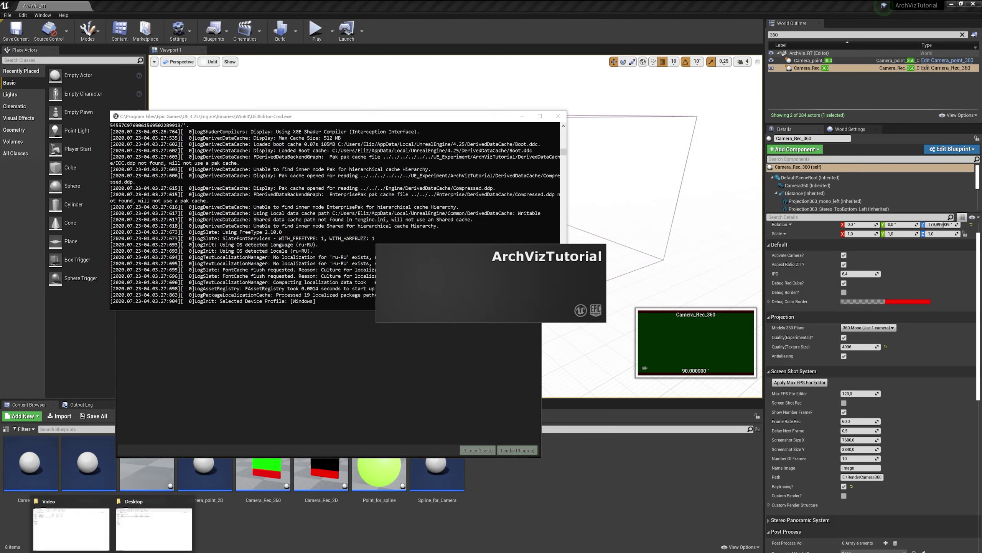
{"action": "left_click", "coordinate": [190, 502]}
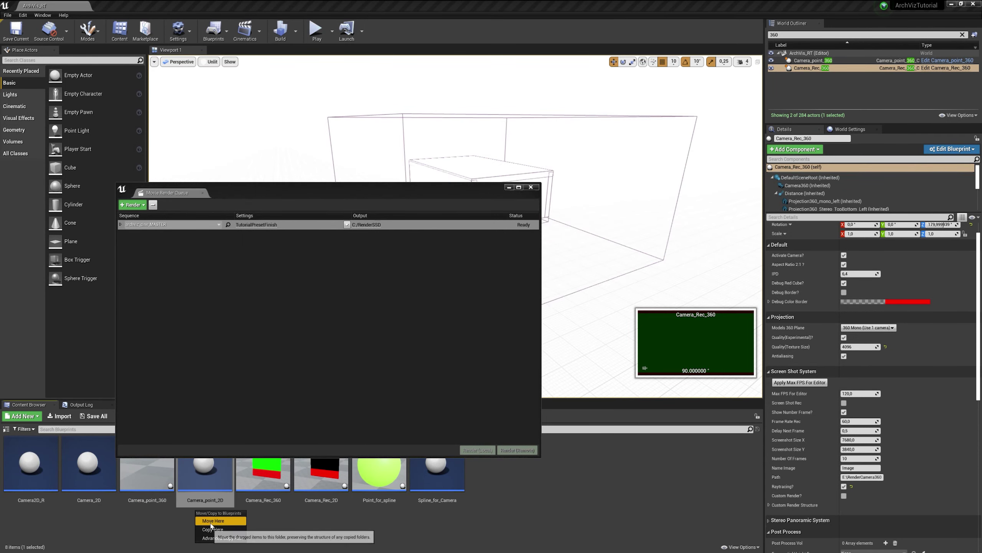
- Delete the five old JPEG renders in C:\RenderSSD and bring the render console back up
{"action": "left_click", "coordinate": [72, 531]}
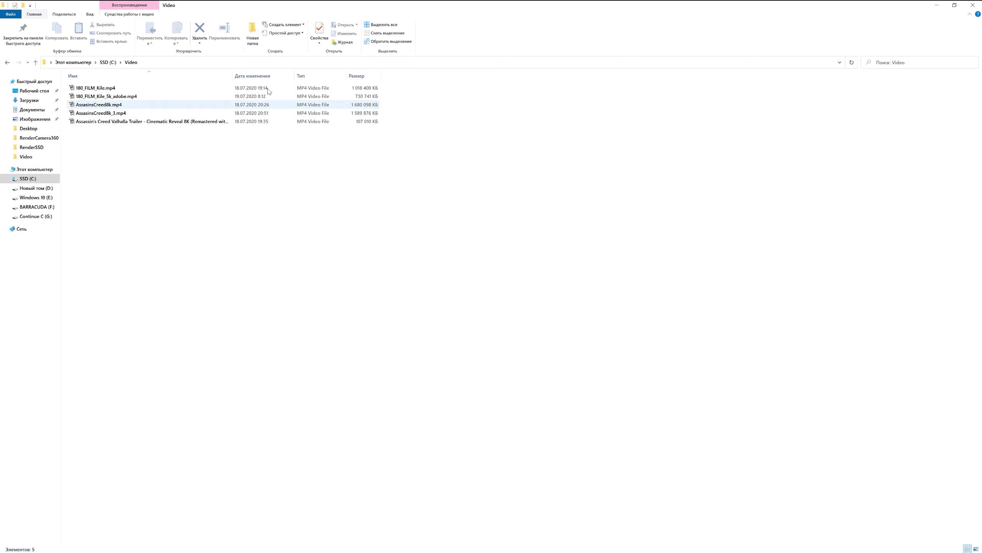
{"action": "left_click", "coordinate": [108, 61]}
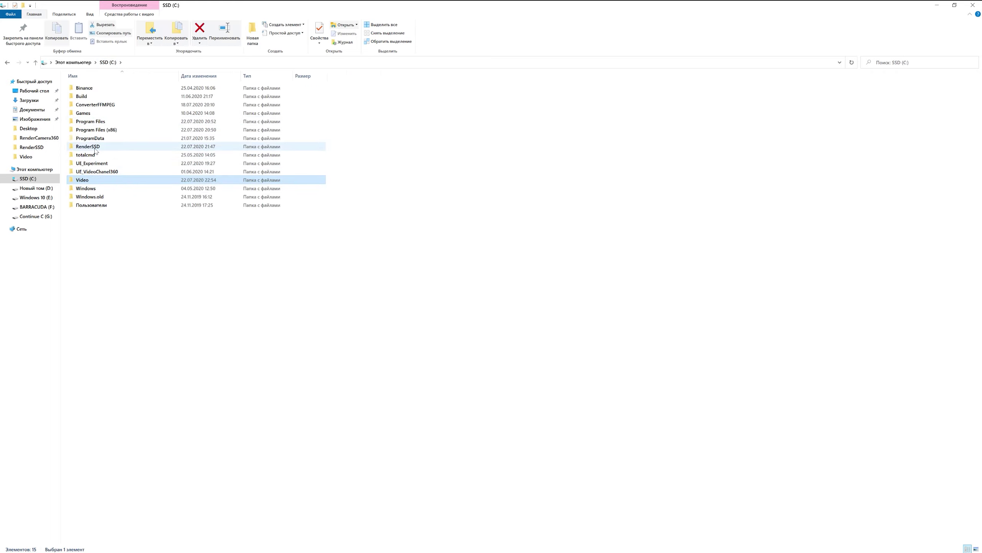
{"action": "double_click", "coordinate": [96, 147]}
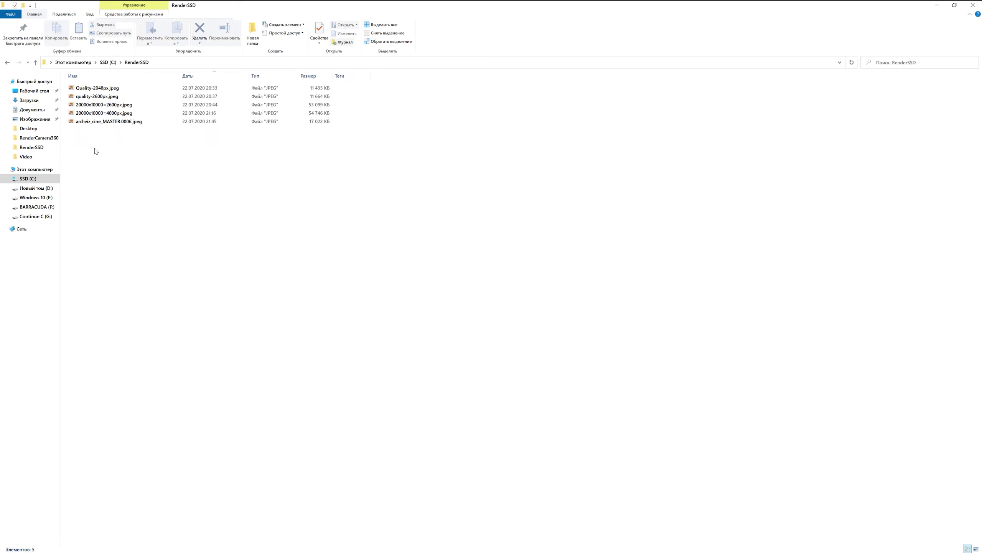
{"action": "left_click", "coordinate": [138, 123]}
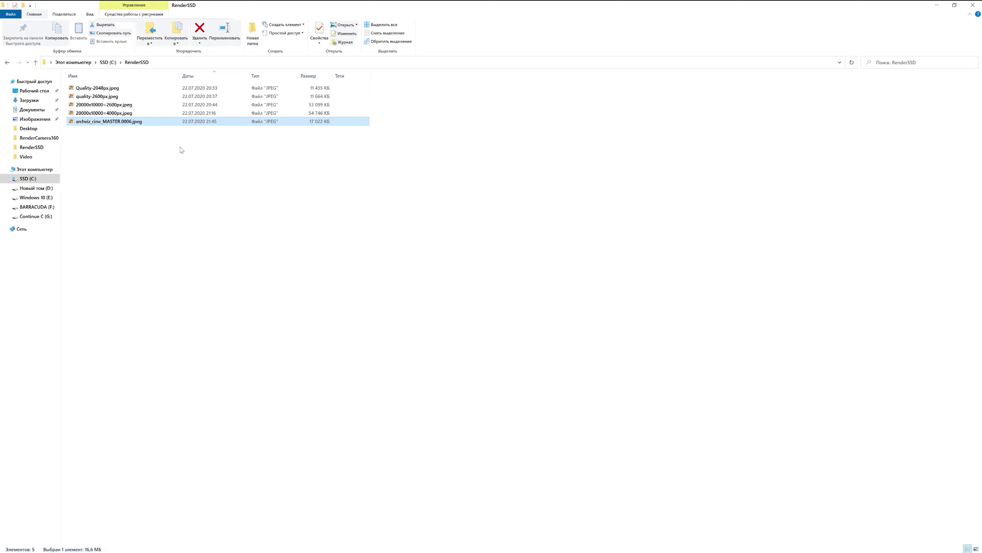
{"action": "mouse_move", "coordinate": [179, 147]}
{"action": "left_mouse_down"}
{"action": "mouse_move", "coordinate": [108, 99]}
{"action": "mouse_move", "coordinate": [107, 86]}
{"action": "left_mouse_up"}
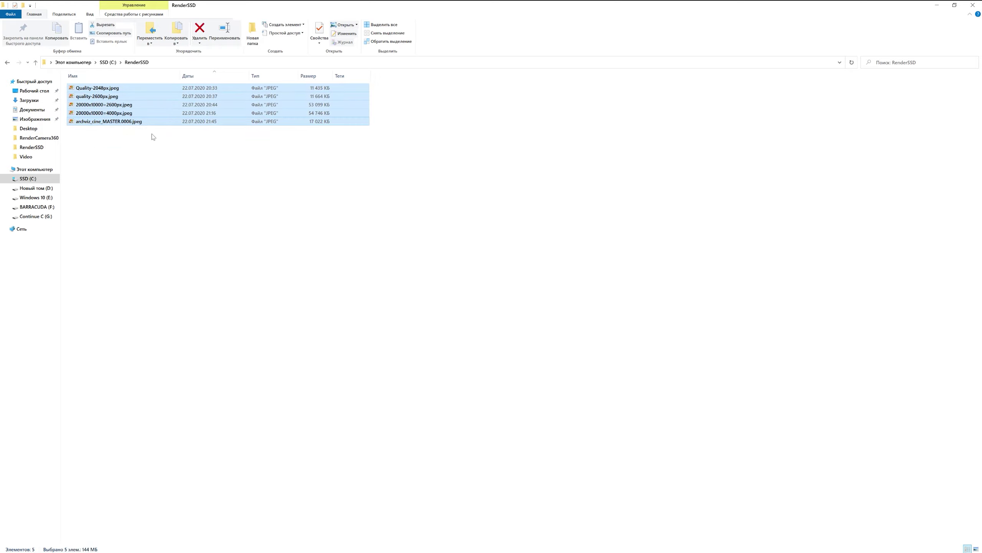
{"action": "key", "text": "Delete"}
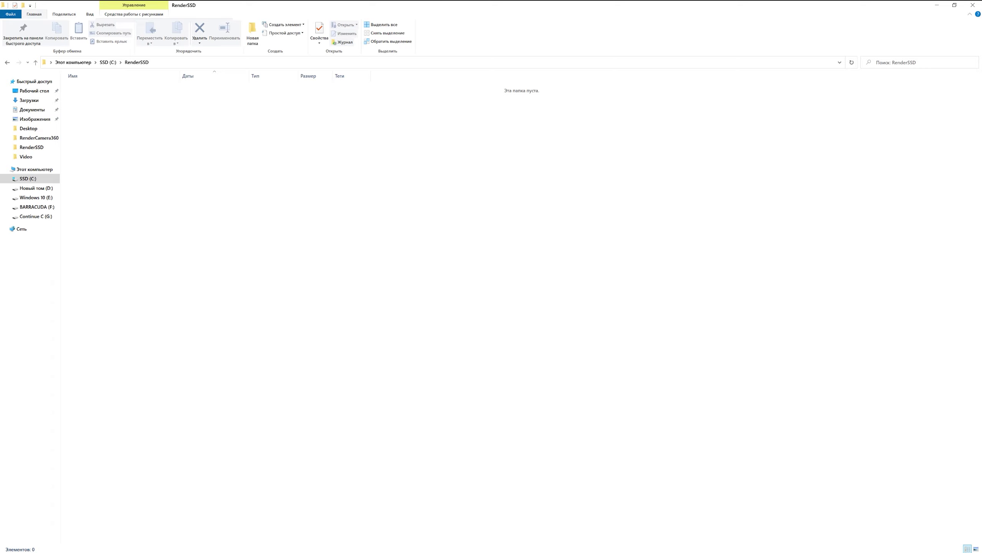
{"action": "mouse_move", "coordinate": [242, 550]}
{"action": "left_click", "coordinate": [217, 527]}
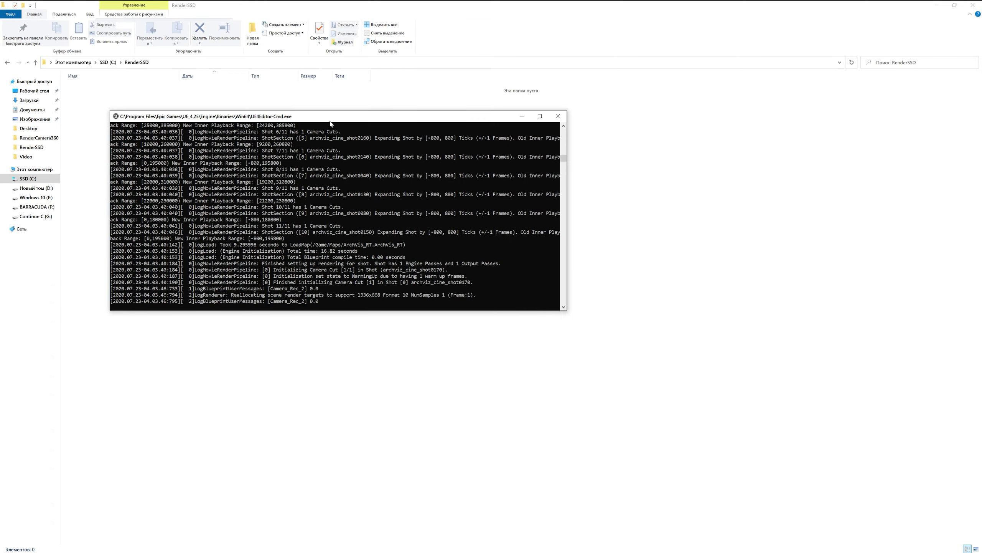
- Move the UE4Editor-Cmd console down and bring forward the Movie Pipeline Render preview window
{"action": "left_click_drag", "start_coordinate": [330, 119], "coordinate": [336, 199]}
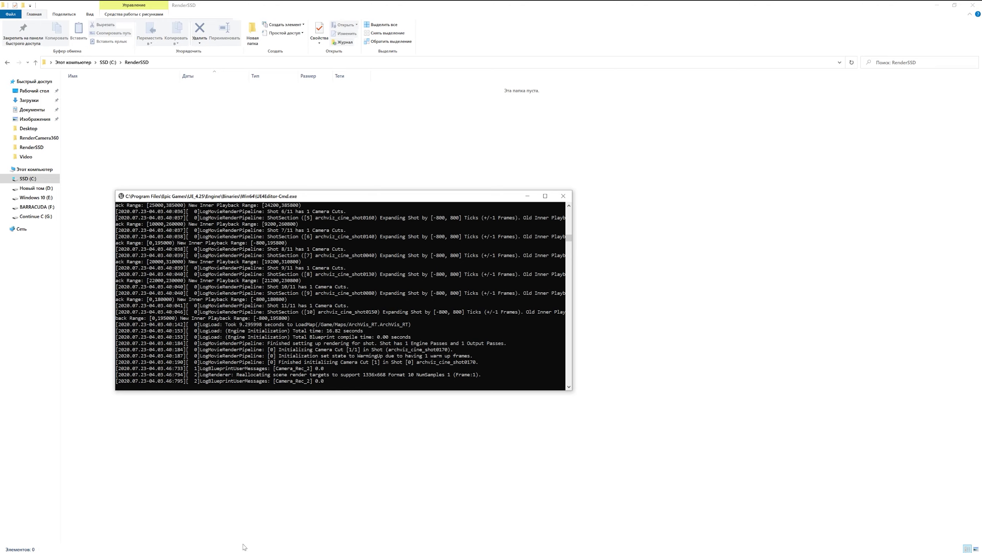
{"action": "mouse_move", "coordinate": [215, 550]}
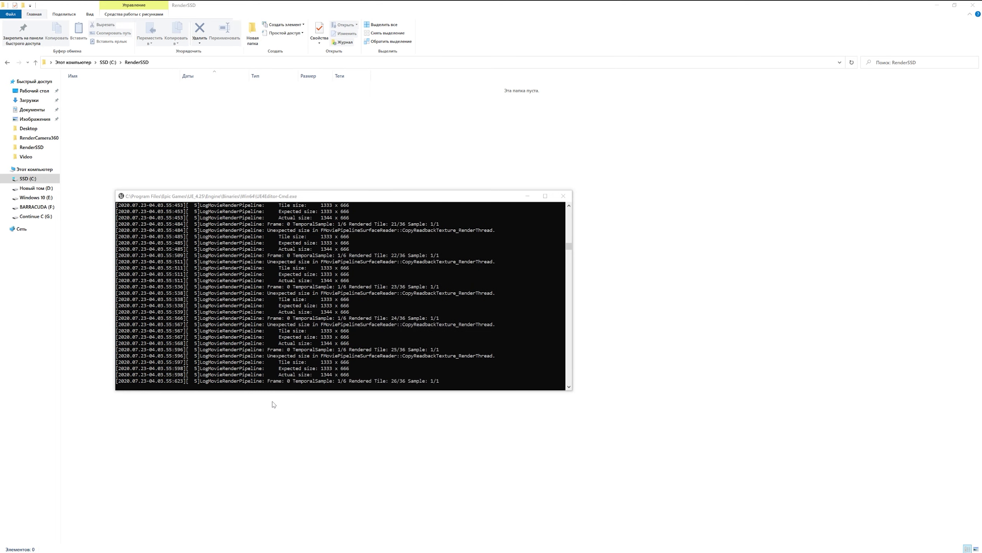
{"action": "left_click", "coordinate": [273, 522]}
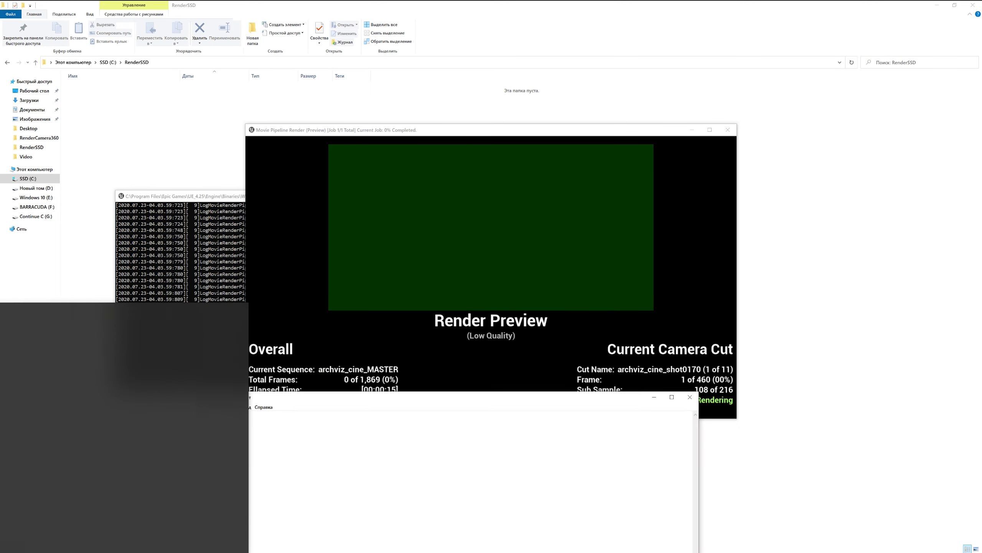
- Type a note about waiting 3-4 frames for the 360 camera to activate, then erase it
{"action": "type", "text": "Need "}
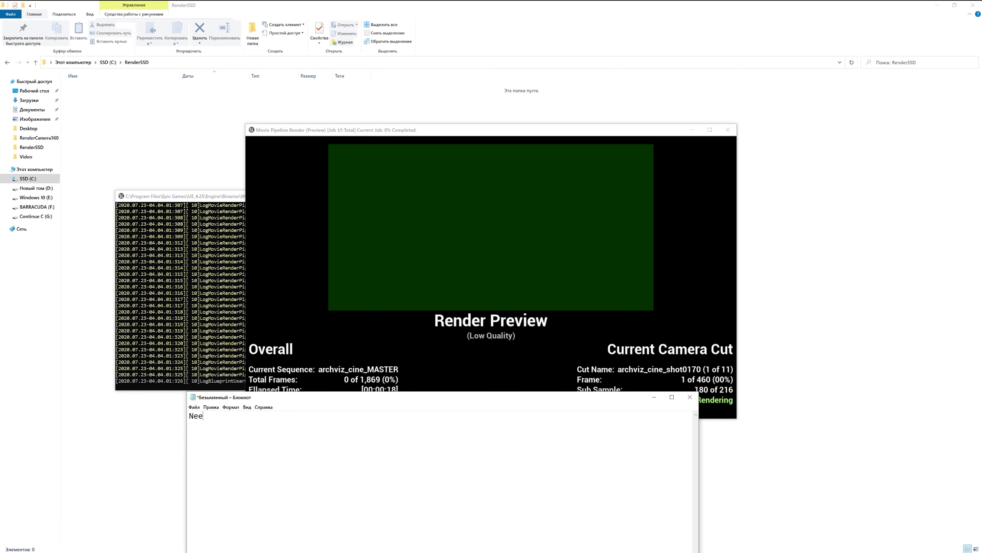
{"action": "type", "text": "waiting. "}
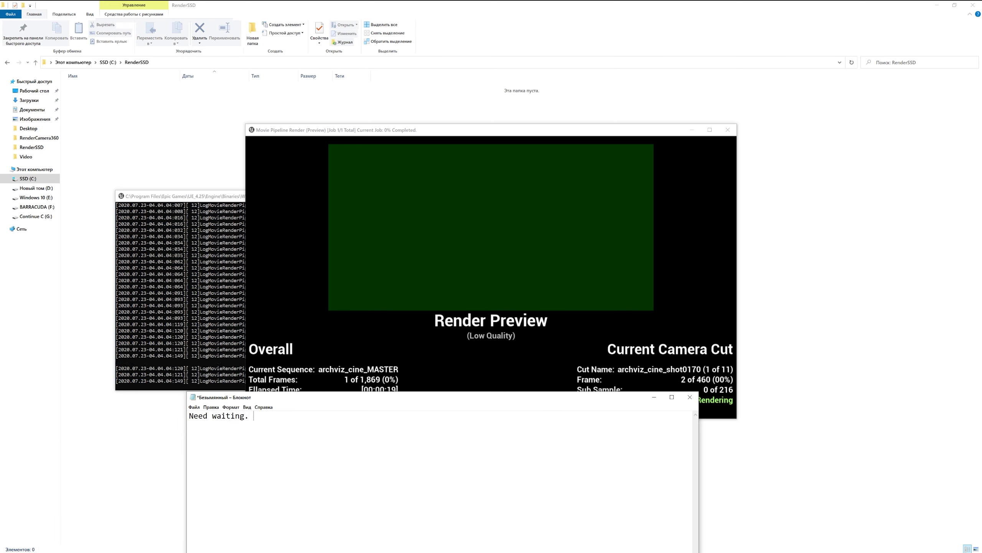
{"action": "type", "text": "First"}
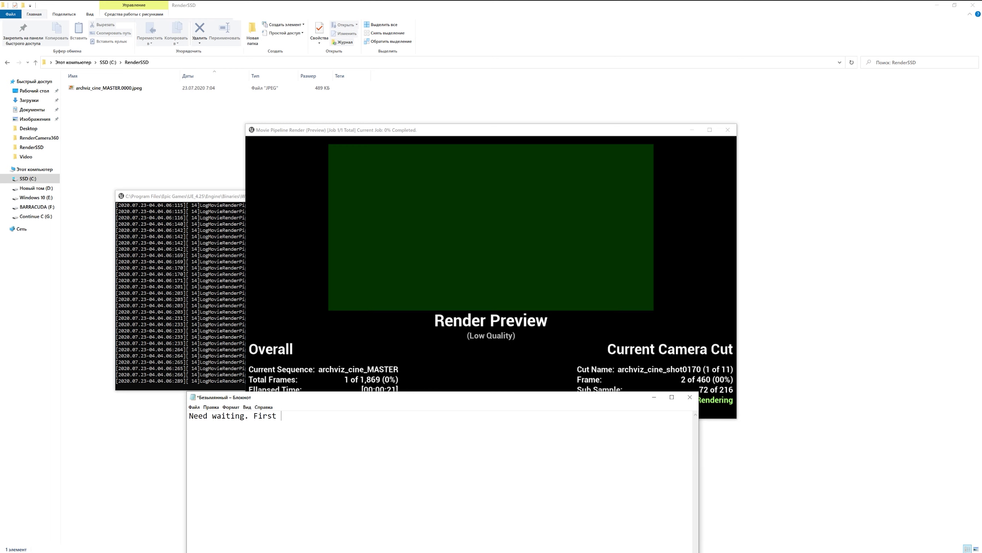
{"action": "type", "text": " 3-4 fr"}
{"action": "type", "text": "ames -> "}
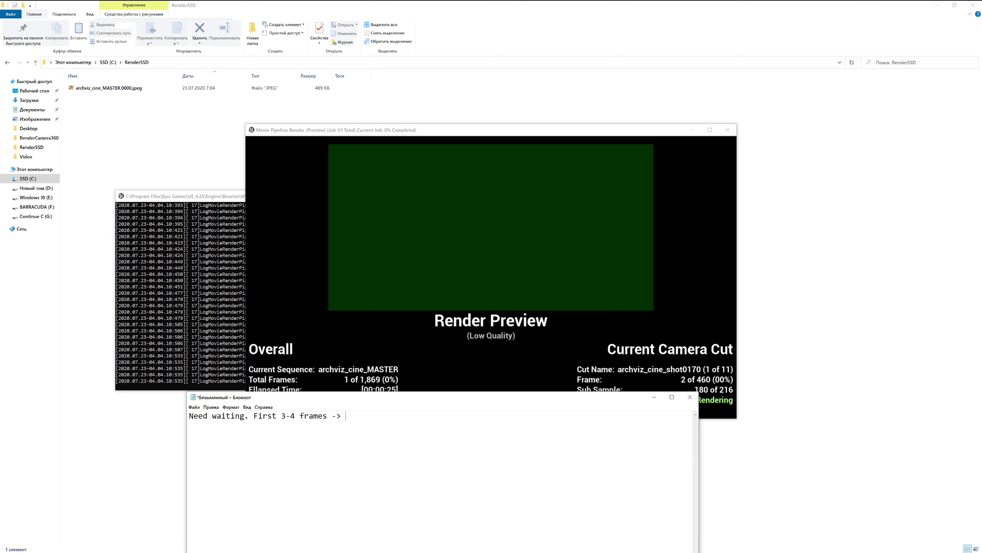
{"action": "type", "text": "for acti"}
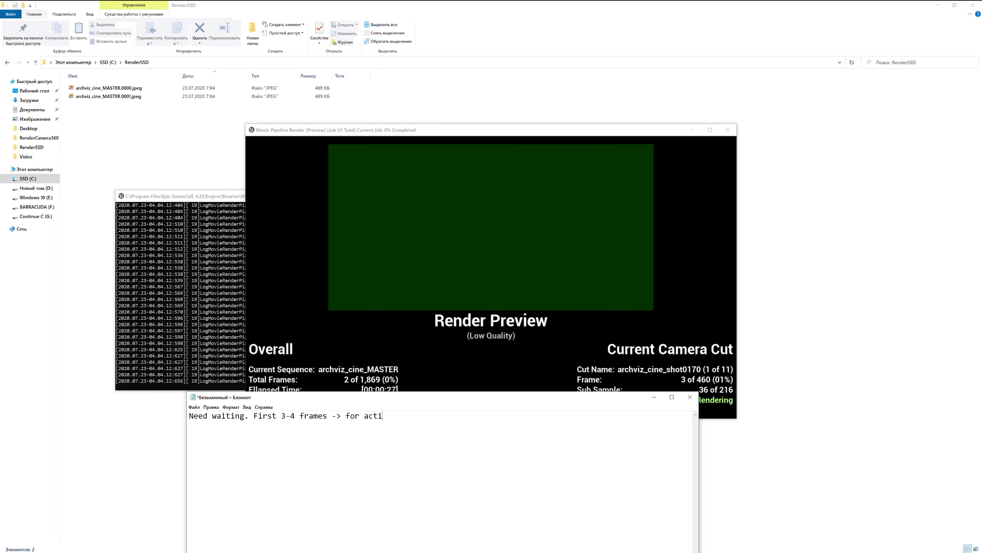
{"action": "type", "text": "vation camera 3"}
{"action": "type", "text": "60"}
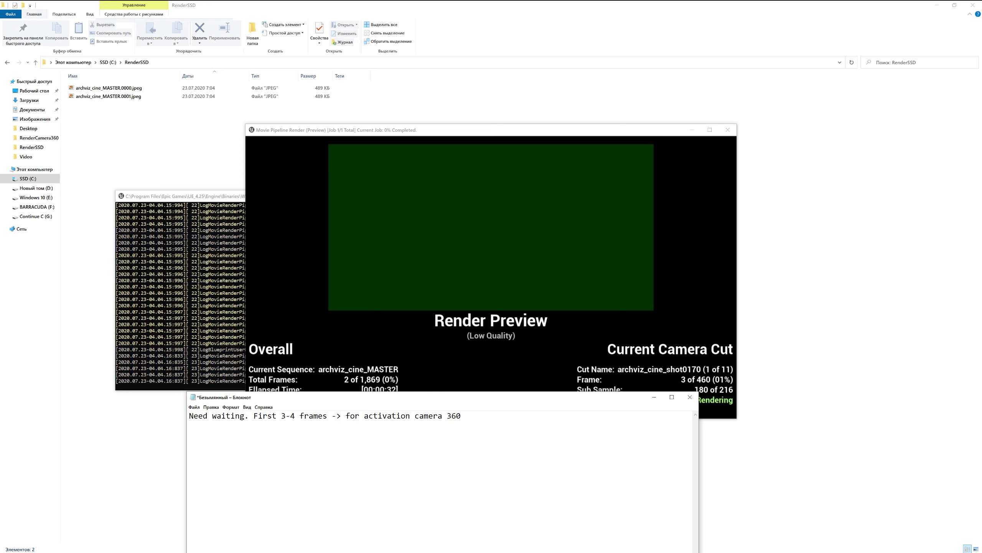
{"action": "key", "text": "BackSpace"}
{"action": "key", "text": "BackSpace"}
{"action": "key", "text": "BackSpace"}
{"action": "key", "text": "BackSpace"}
{"action": "key", "text": "BackSpace"}
{"action": "key", "text": "BackSpace"}
{"action": "key", "text": "BackSpace"}
{"action": "key", "text": "BackSpace"}
{"action": "key", "text": "BackSpace"}
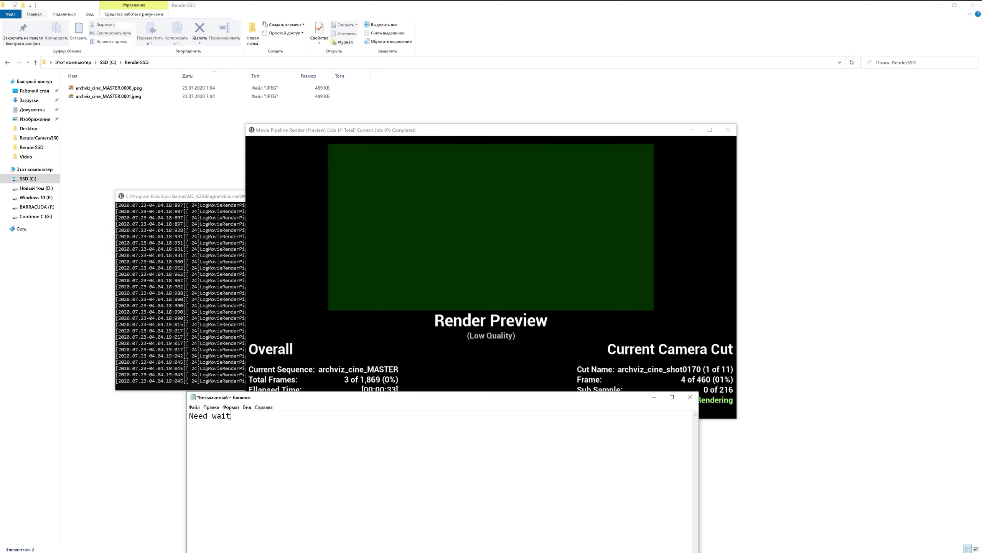
{"action": "key", "text": "BackSpace"}
{"action": "key", "text": "BackSpace"}
{"action": "key", "text": "BackSpace"}
{"action": "key", "text": "BackSpace"}
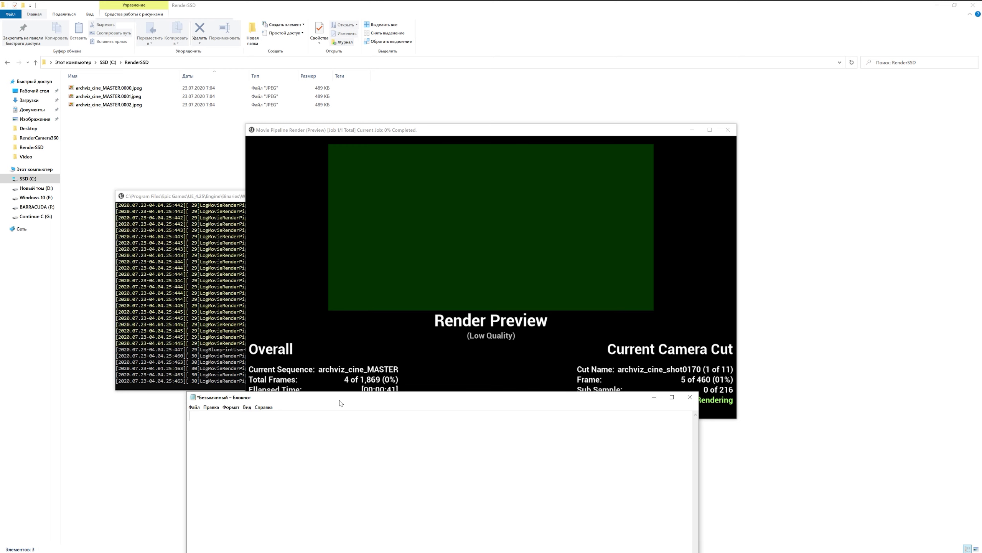
{"action": "left_click_drag", "start_coordinate": [339, 401], "coordinate": [305, 446]}
- Write 'If need very clear image, need temporal count more, example 4, 5, 6, 7, 8,'
{"action": "type", "text": "If ne"}
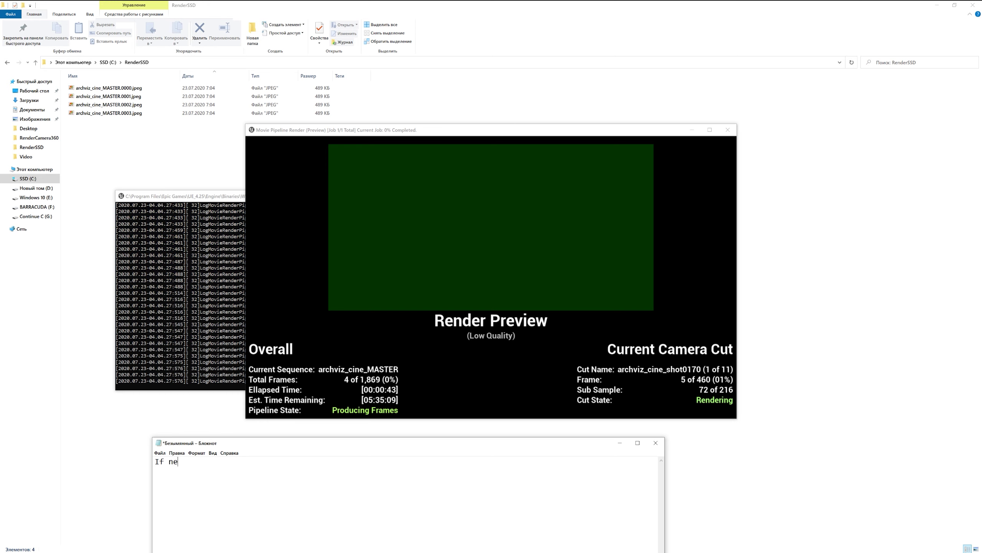
{"action": "type", "text": "ed very clea"}
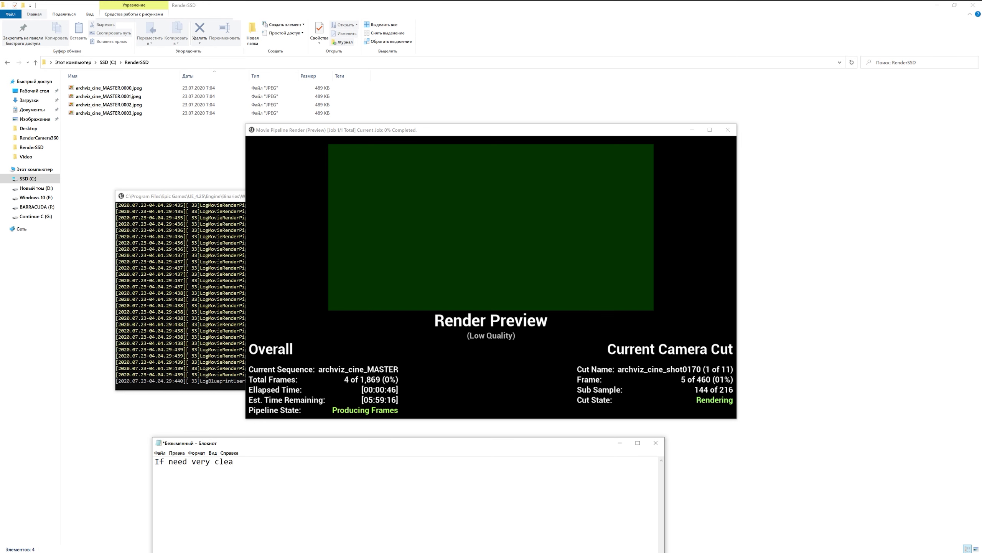
{"action": "type", "text": "r image"}
{"action": "type", "text": ", need"}
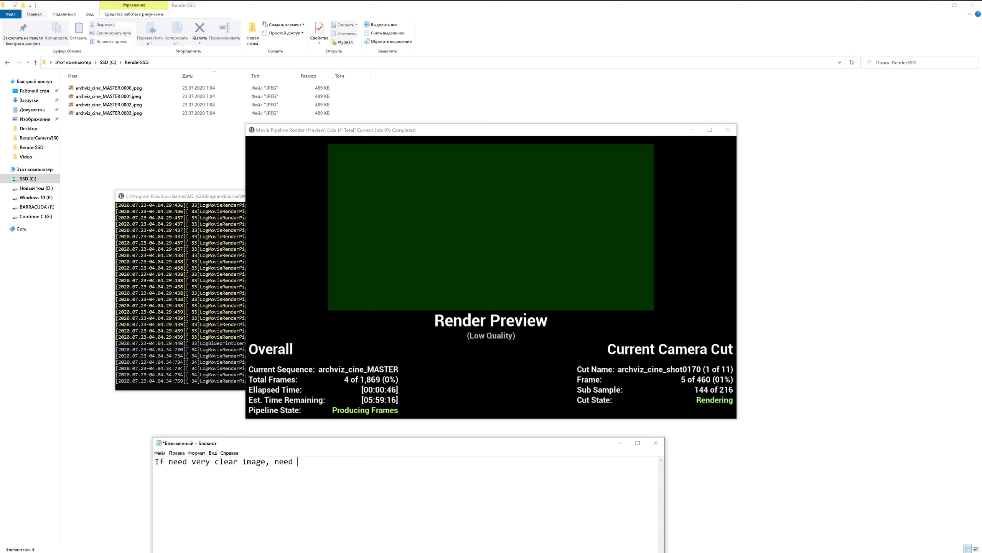
{"action": "type", "text": "temporal "}
{"action": "type", "text": "count "}
{"action": "type", "text": "more 4"}
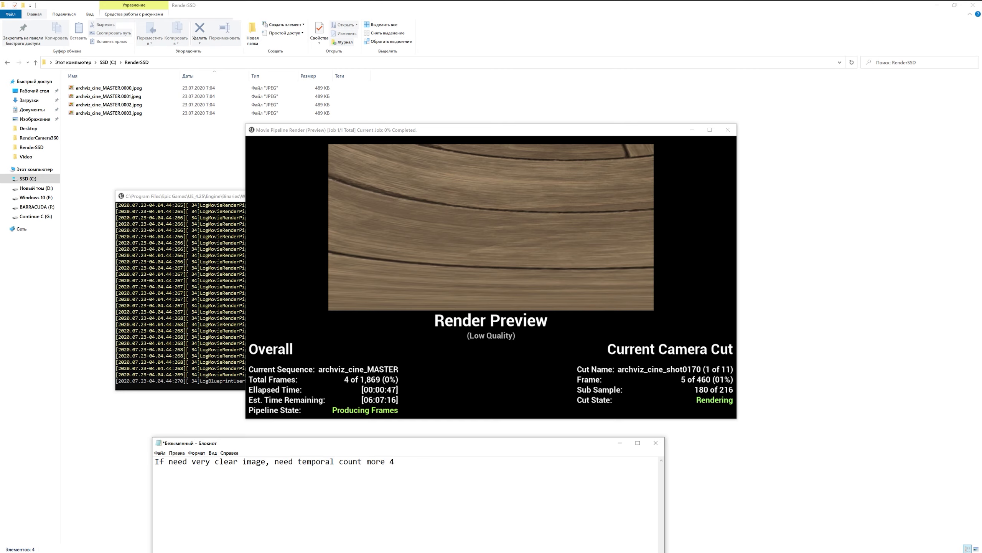
{"action": "key", "text": "BackSpace"}
{"action": "type", "text": ", exa"}
{"action": "type", "text": "mple"}
{"action": "type", "text": "4, 5"}
{"action": "type", "text": ", 6, 7, 8,"}
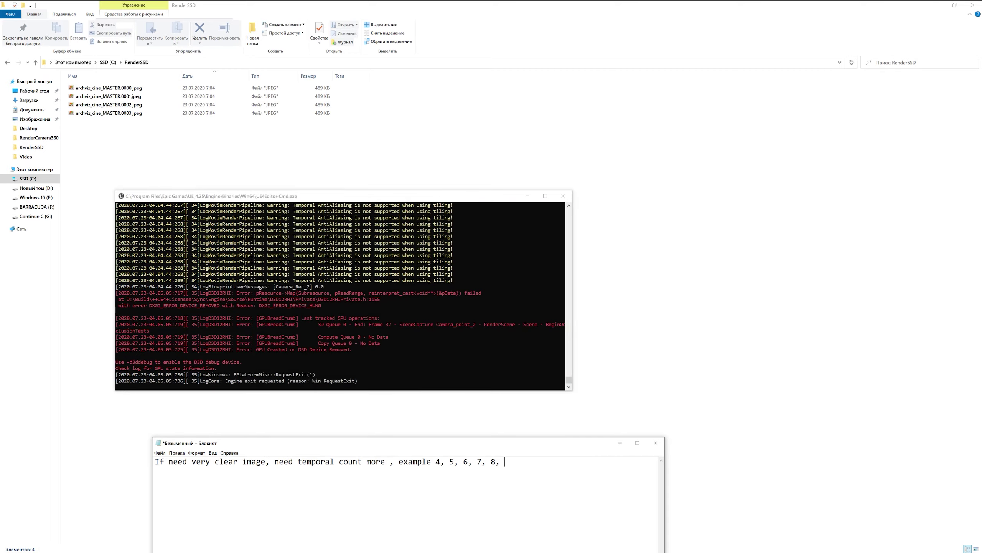
- Delete the temporal-count note, type and erase a screen-recording apology, then return to Unreal Editor
{"action": "left_click_drag", "start_coordinate": [495, 461], "coordinate": [155, 461]}
{"action": "key", "text": "BackSpace"}
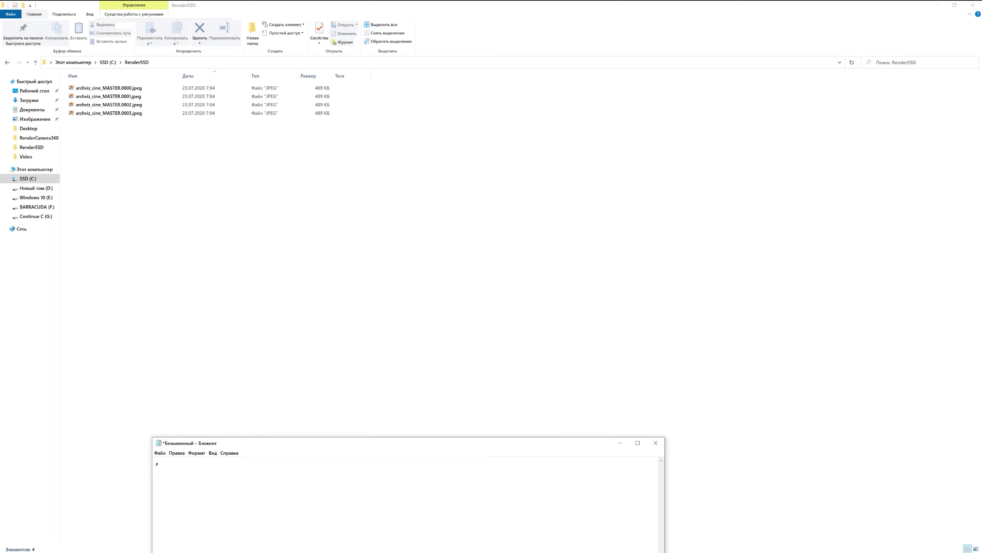
{"action": "type", "text": "Sorry, i "}
{"action": "type", "text": "record "}
{"action": "type", "text": "screen, "}
{"action": "type", "text": "need qu"}
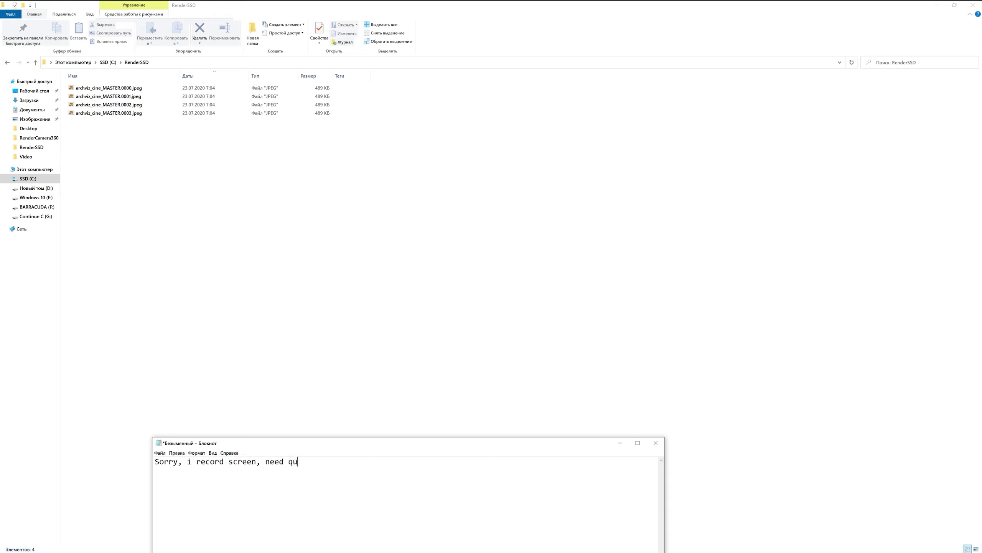
{"action": "type", "text": "ality min"}
{"action": "key", "text": "BackSpace"}
{"action": "key", "text": "BackSpace"}
{"action": "key", "text": "BackSpace"}
{"action": "key", "text": "BackSpace"}
{"action": "key", "text": "BackSpace"}
{"action": "key", "text": "BackSpace"}
{"action": "key", "text": "BackSpace"}
{"action": "key", "text": "BackSpace"}
{"action": "key", "text": "BackSpace"}
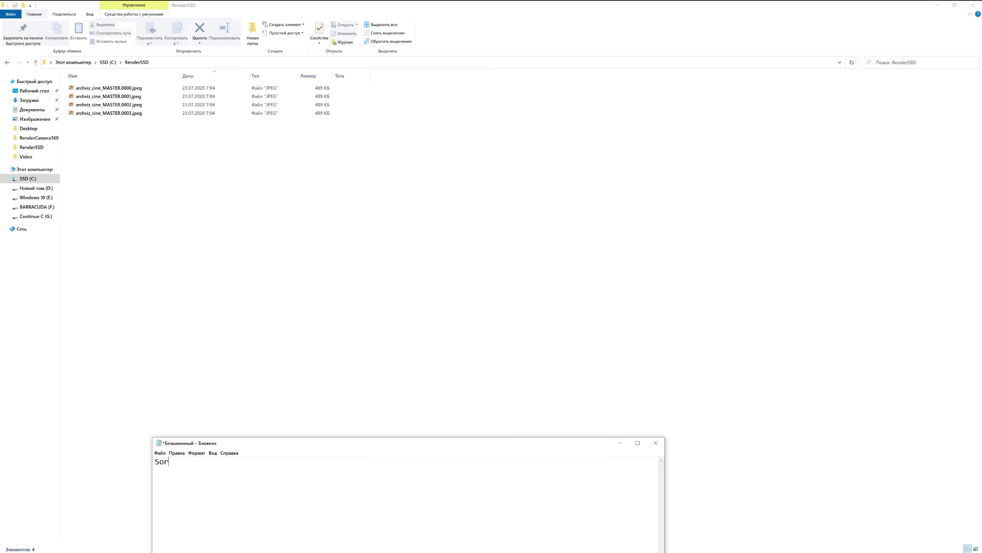
{"action": "key", "text": "BackSpace"}
{"action": "key", "text": "BackSpace"}
{"action": "key", "text": "BackSpace"}
{"action": "left_click", "coordinate": [227, 525]}
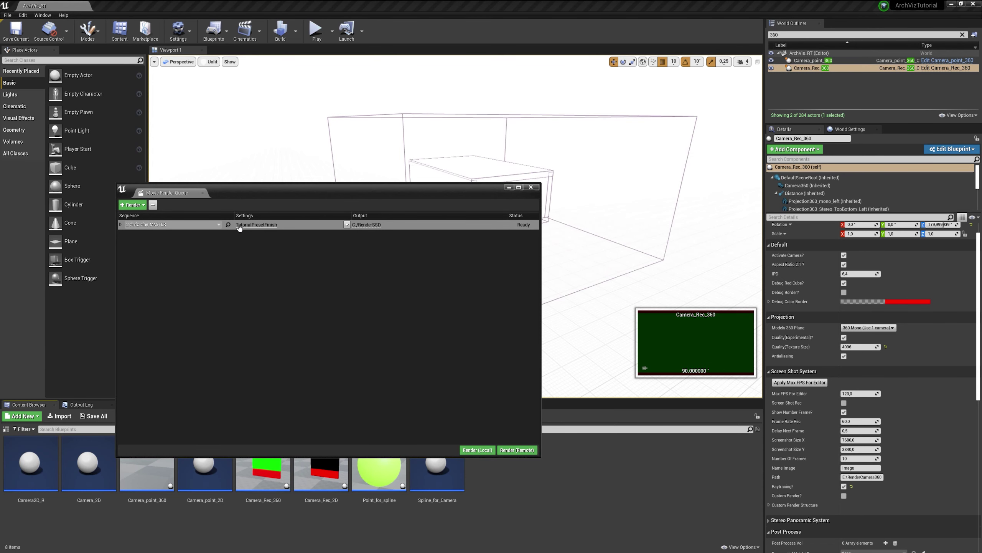
- Set the Quality (Texture Size) to 3600 and the High Resolution Tile Count to 16
{"action": "left_click", "coordinate": [856, 346]}
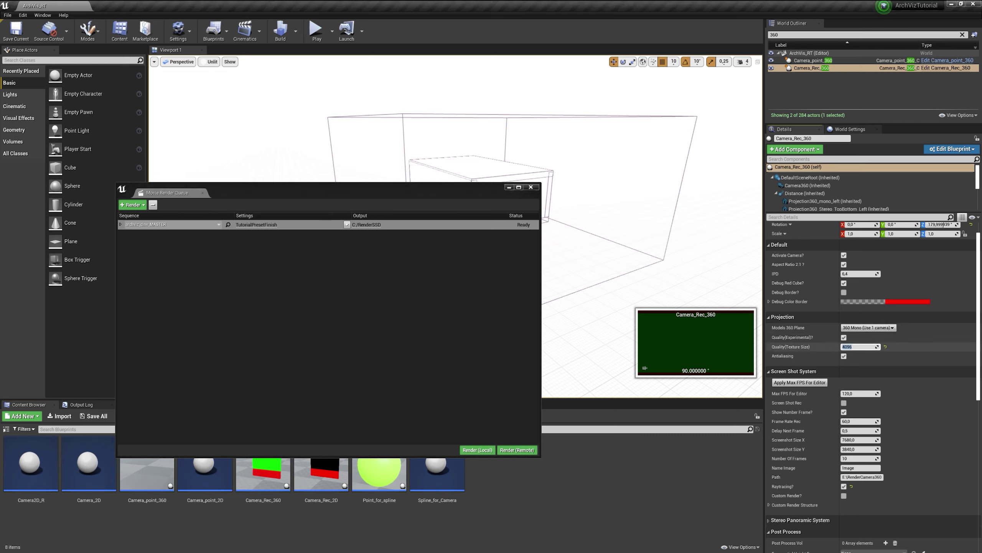
{"action": "type", "text": "3"}
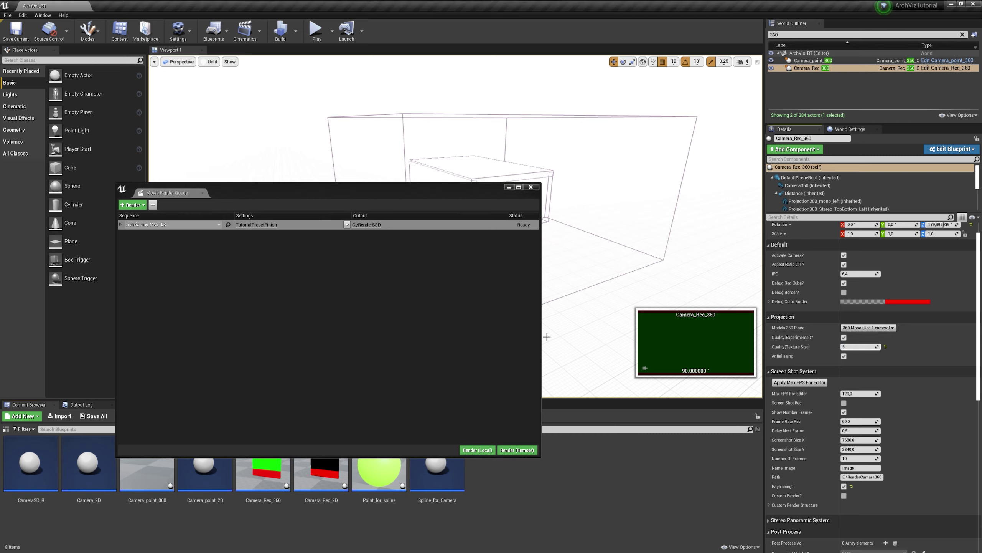
{"action": "type", "text": "60"}
{"action": "type", "text": "600"}
{"action": "key", "text": "Return"}
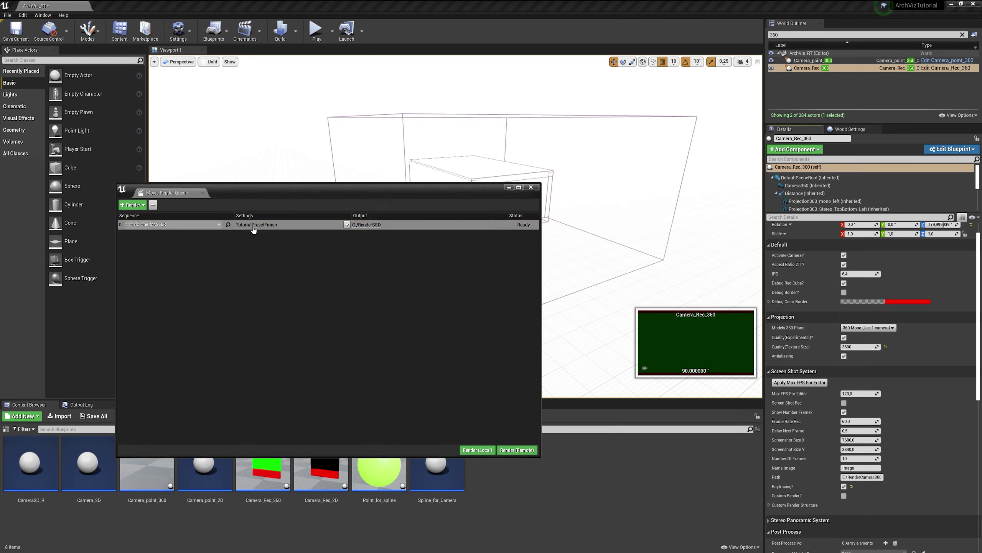
{"action": "left_click", "coordinate": [255, 225]}
{"action": "left_click", "coordinate": [399, 238]}
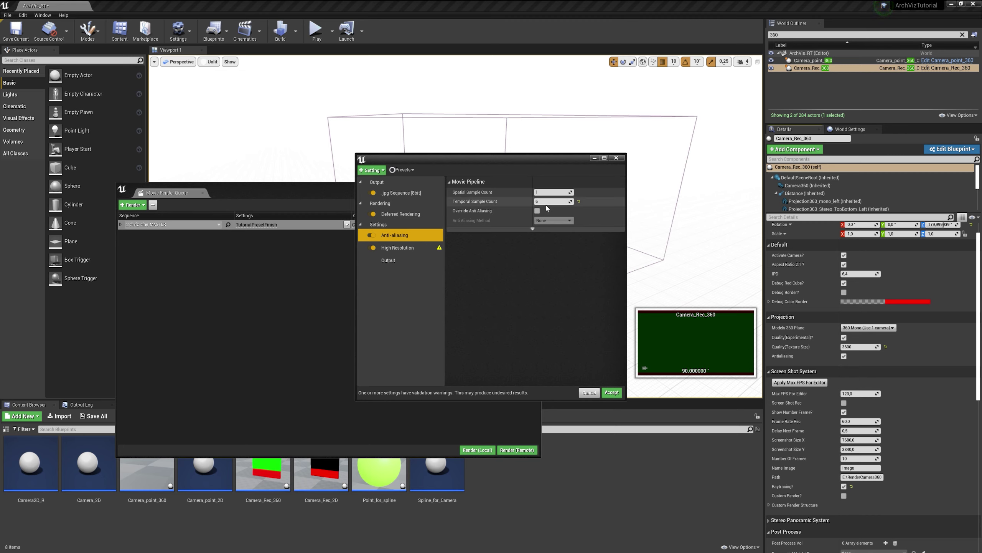
{"action": "left_click", "coordinate": [399, 247]}
{"action": "left_click", "coordinate": [544, 192]}
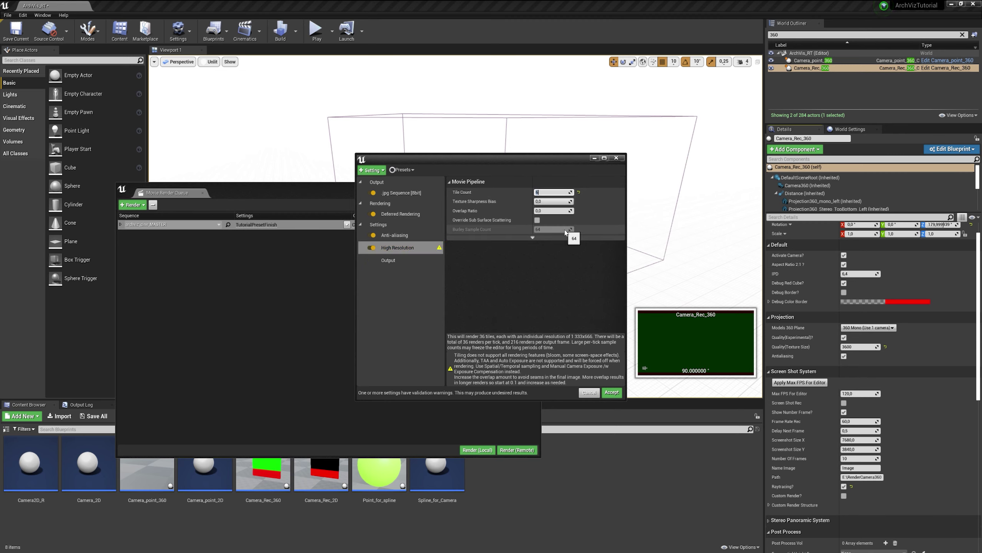
{"action": "type", "text": "16"}
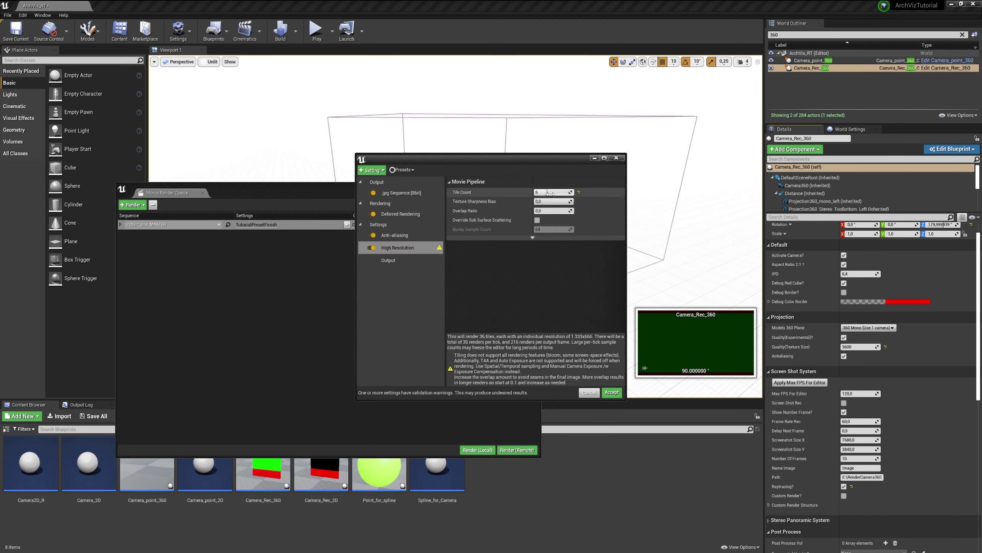
{"action": "key", "text": "Return"}
{"action": "left_click", "coordinate": [410, 236]}
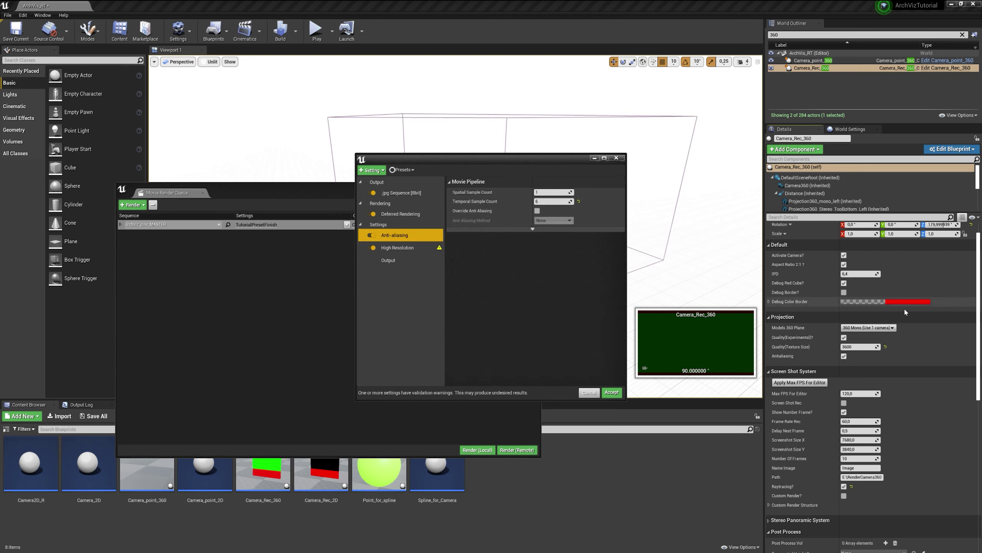
- Accept the render settings and launch the remote render of the queued cinematic
{"action": "left_click", "coordinate": [857, 347]}
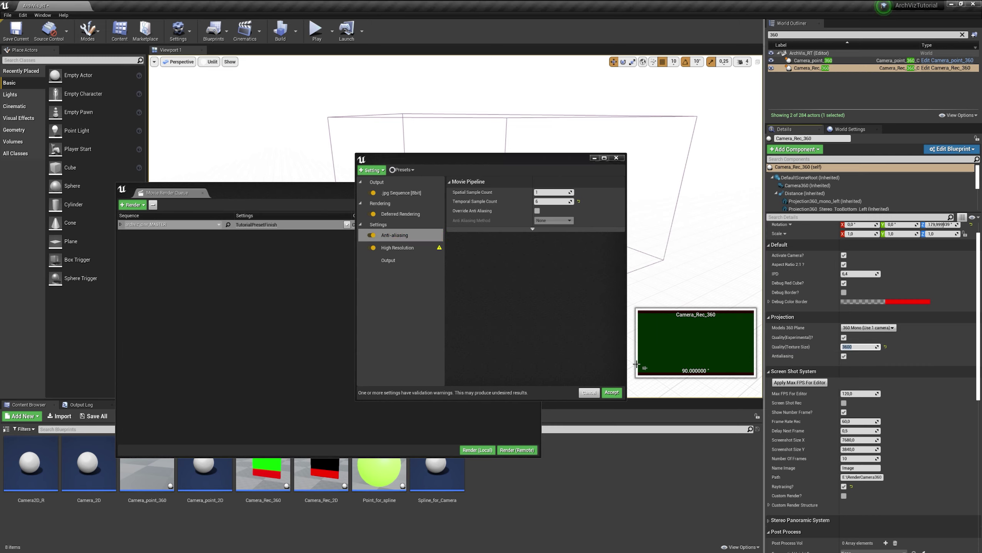
{"action": "left_click", "coordinate": [611, 393]}
{"action": "left_click", "coordinate": [526, 449]}
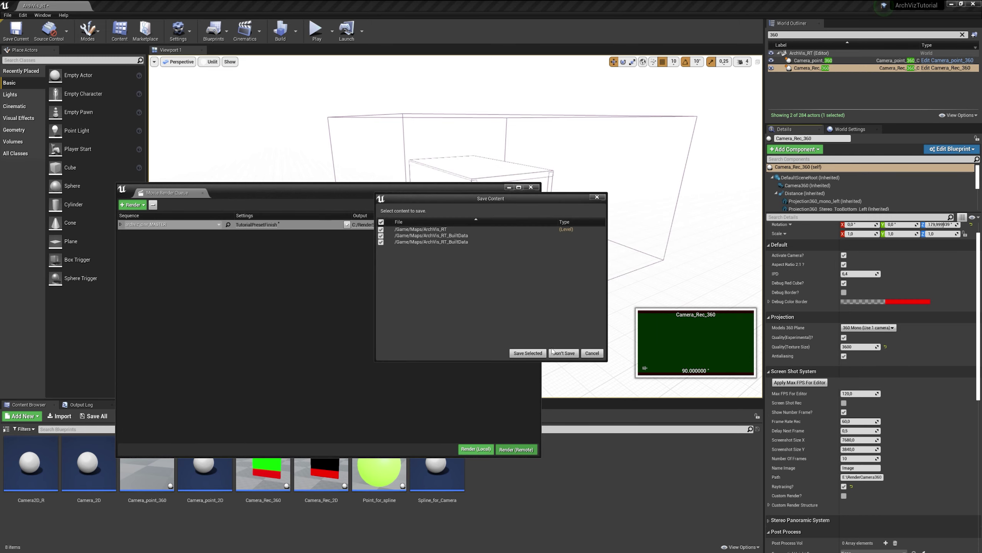
- Save the selected level content and delete the four old JPEGs from RenderSSD
{"action": "left_click", "coordinate": [528, 353]}
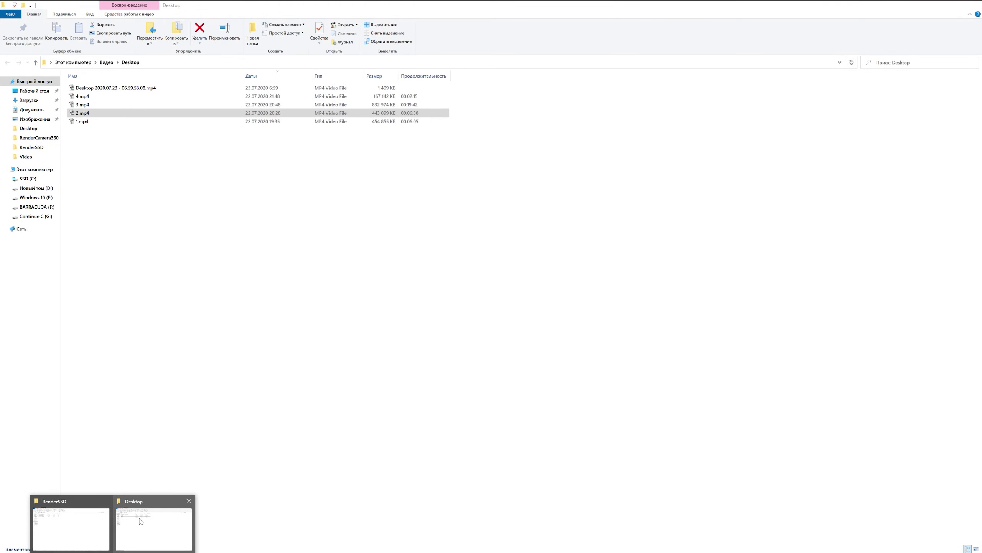
{"action": "left_click", "coordinate": [91, 522]}
{"action": "left_click_drag", "start_coordinate": [207, 177], "coordinate": [132, 93]}
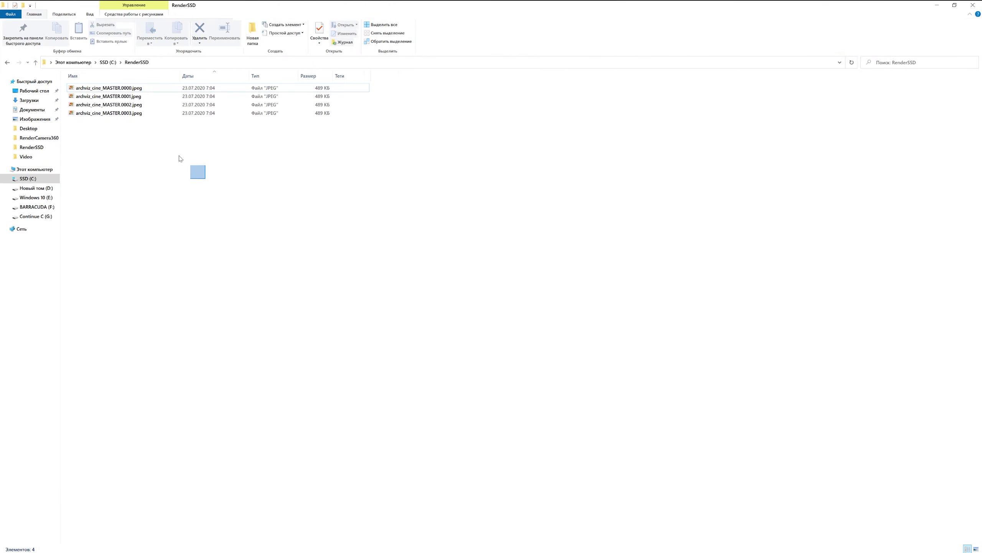
{"action": "left_click_drag", "start_coordinate": [191, 176], "coordinate": [112, 87]}
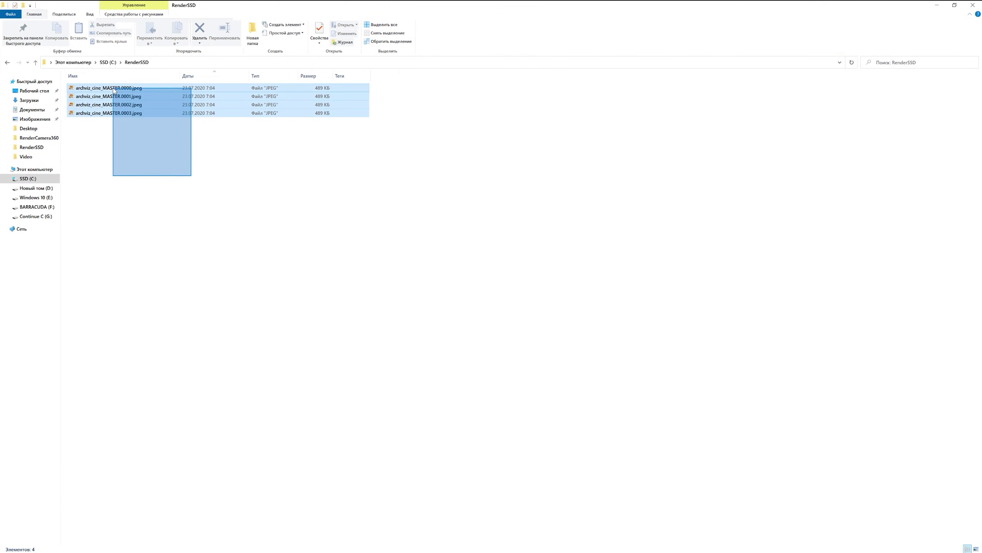
{"action": "key", "text": "Delete"}
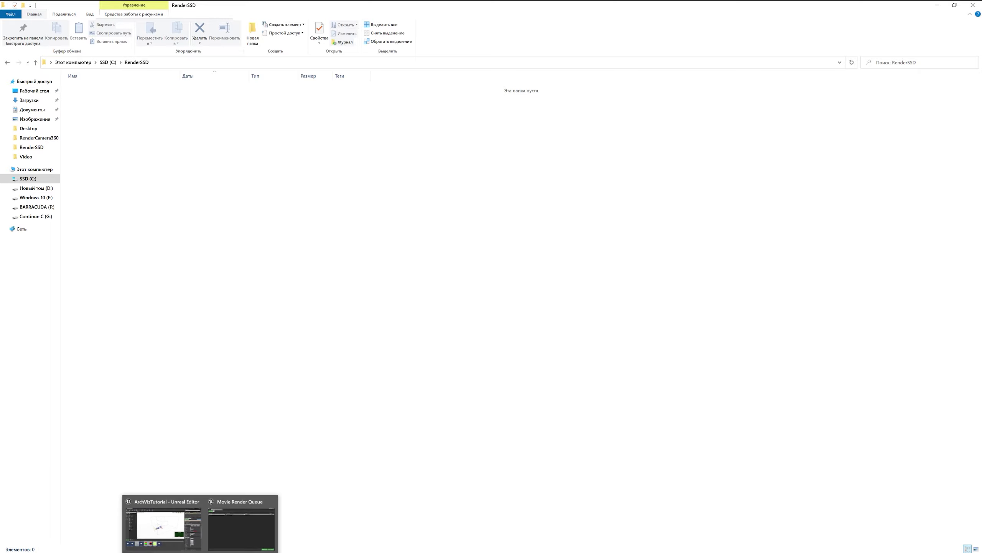
- Bring the empty Notepad note back and center it on screen
{"action": "left_click", "coordinate": [232, 523]}
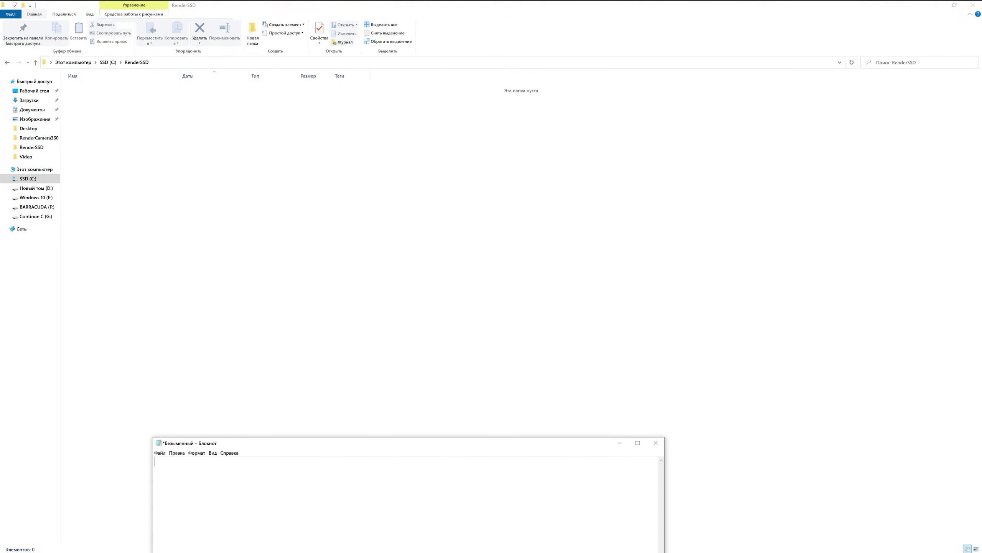
{"action": "left_click_drag", "start_coordinate": [273, 444], "coordinate": [350, 231]}
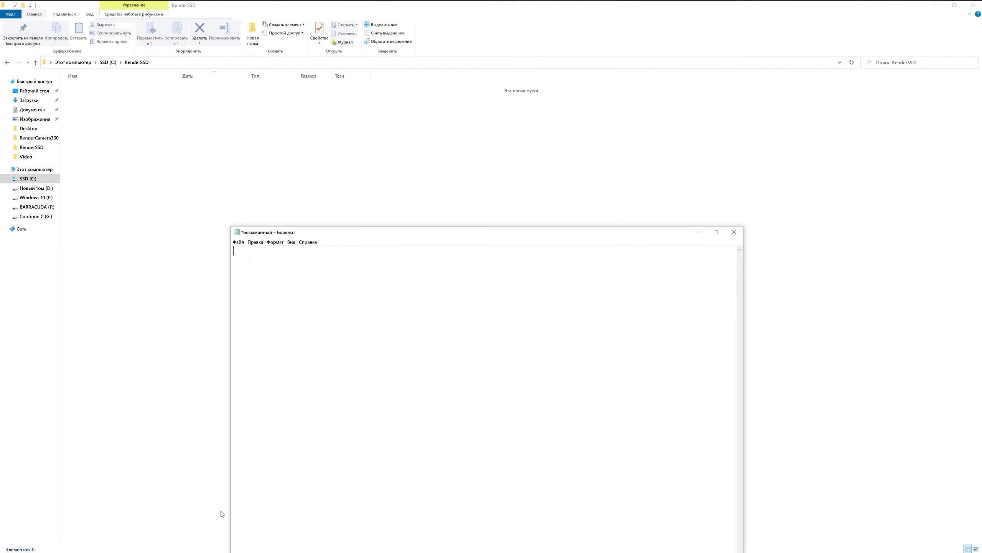
{"action": "mouse_move", "coordinate": [200, 551]}
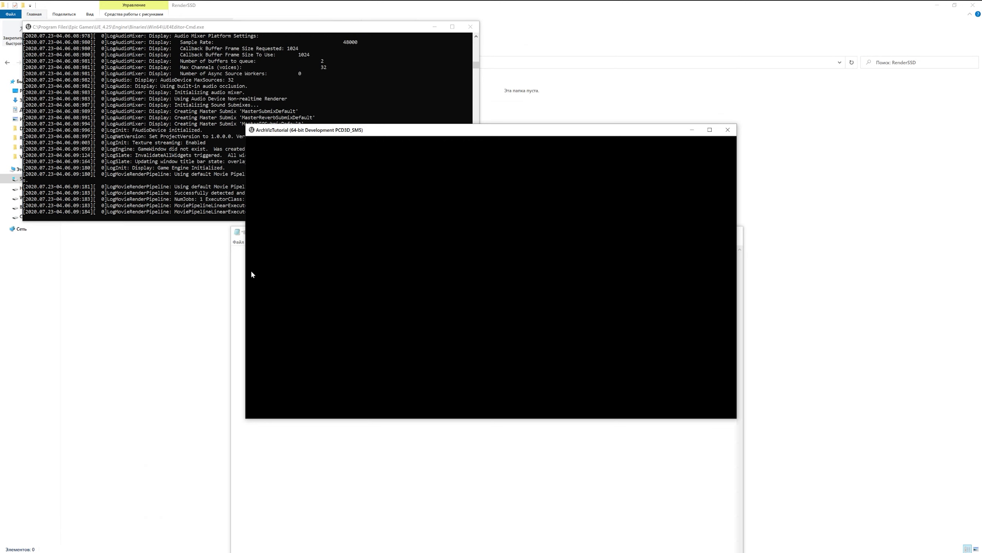
- Type 'stop record and show you example image' in Notepad and move it to the screen bottom
{"action": "type", "text": "ist"}
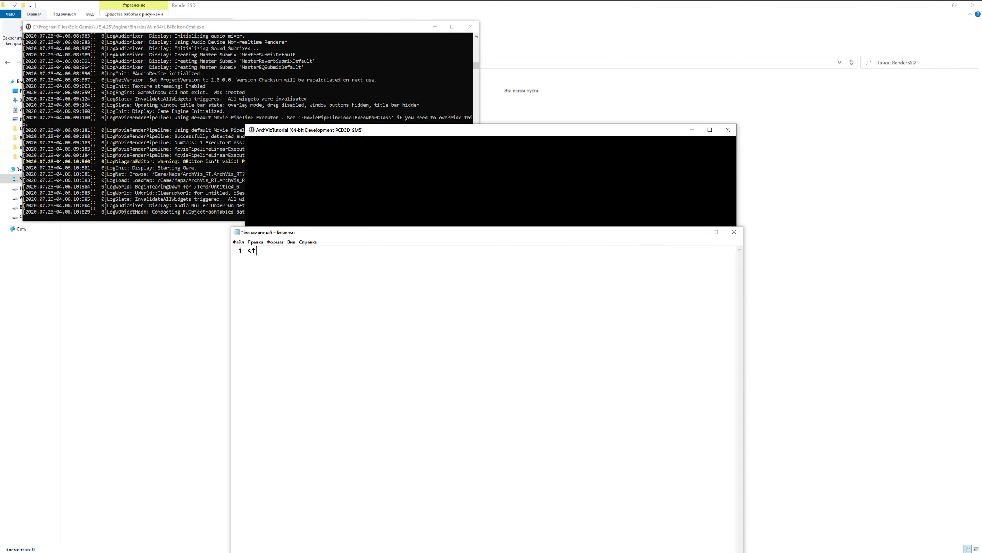
{"action": "type", "text": "op record and "}
{"action": "type", "text": "show y"}
{"action": "type", "text": "ou exam"}
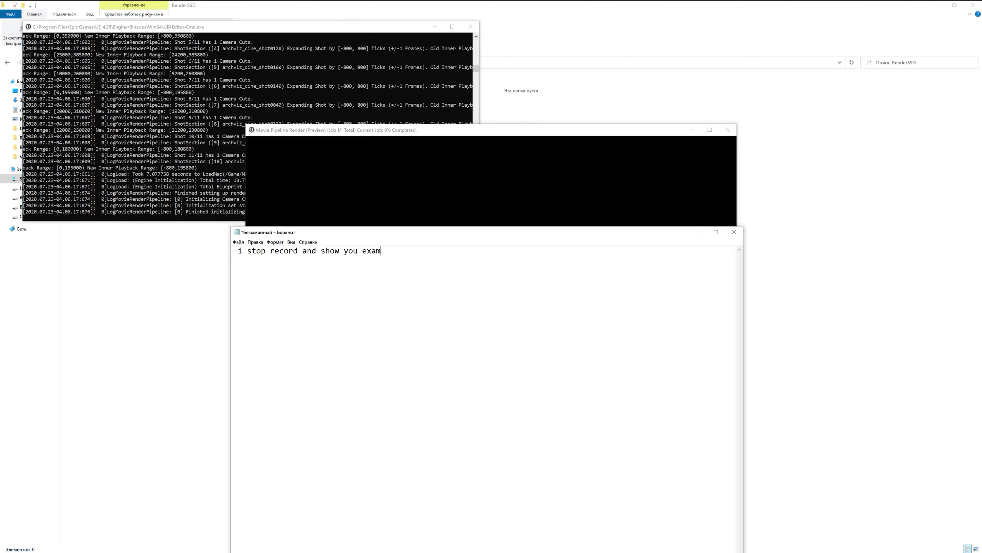
{"action": "type", "text": "ple image"}
{"action": "key", "text": "shift+Left"}
{"action": "key", "text": "shift+Left"}
{"action": "key", "text": "shift+Left"}
{"action": "key", "text": "shift+Left"}
{"action": "key", "text": "shift+Left"}
{"action": "key", "text": "shift+Left"}
{"action": "left_click_drag", "start_coordinate": [588, 235], "coordinate": [598, 444]}
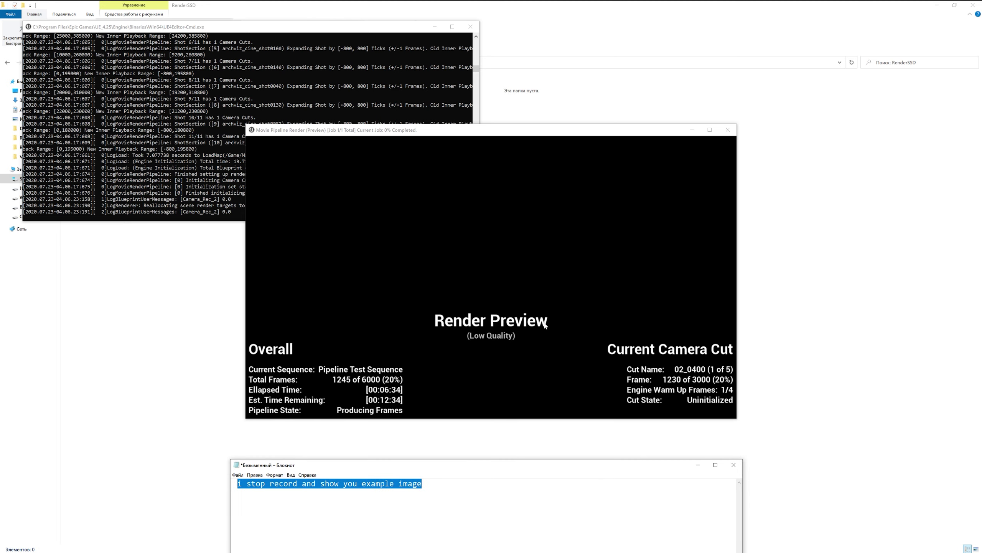
{"action": "key", "text": "End"}
- Dismiss the GeForce overlay and close the Movie Pipeline Render preview and its UE4Editor-Cmd console
{"action": "key", "text": "alt+z"}
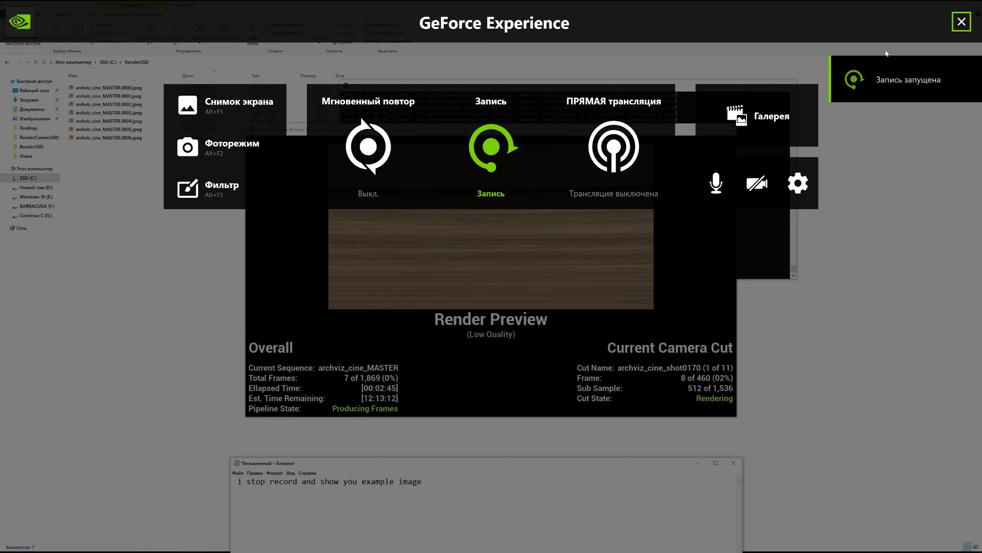
{"action": "left_click", "coordinate": [572, 273]}
{"action": "left_click_drag", "start_coordinate": [499, 89], "coordinate": [487, 89]}
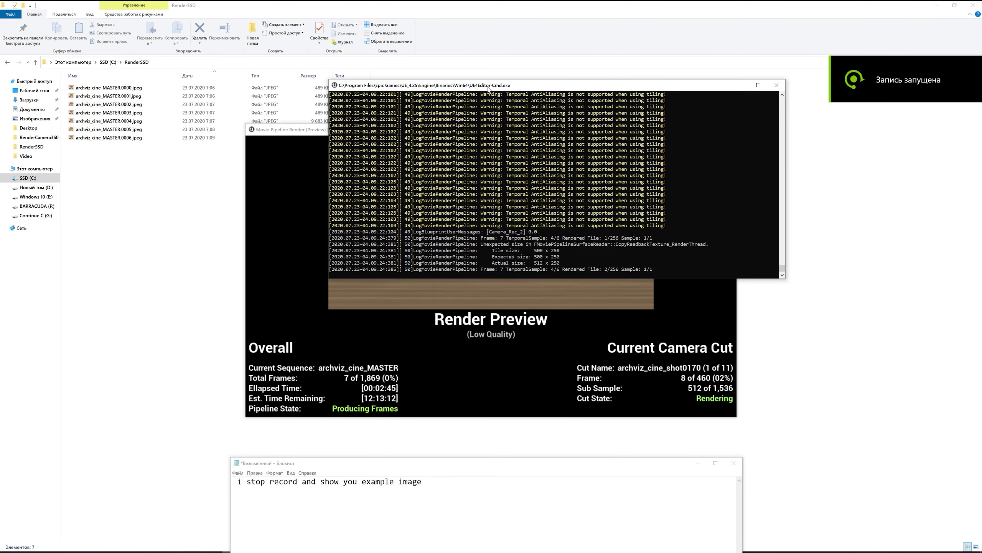
{"action": "left_click", "coordinate": [775, 86]}
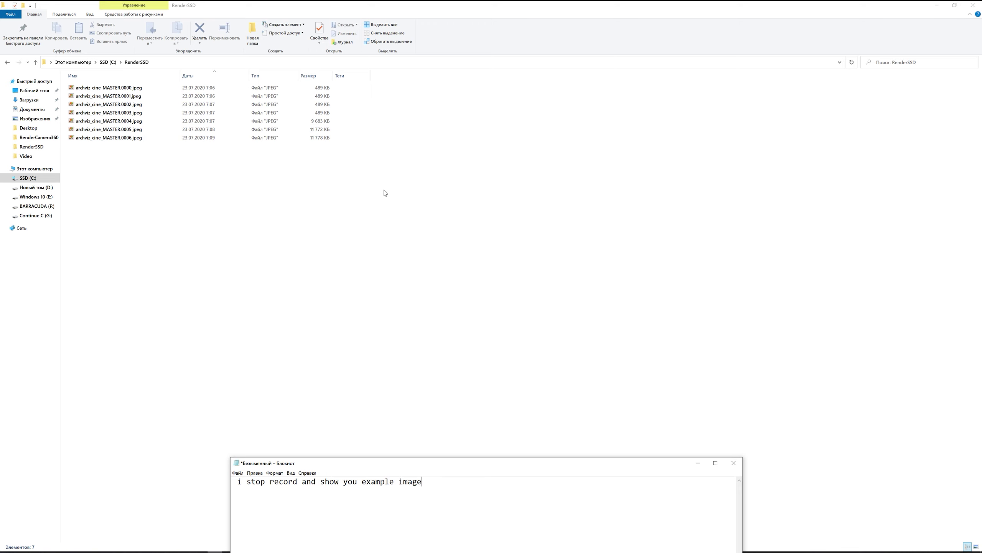
- Open archviz_cine_MASTER.0006.jpeg in Photo Viewer and play it briefly as a full-screen slideshow
{"action": "left_click", "coordinate": [147, 141]}
{"action": "double_click", "coordinate": [147, 141]}
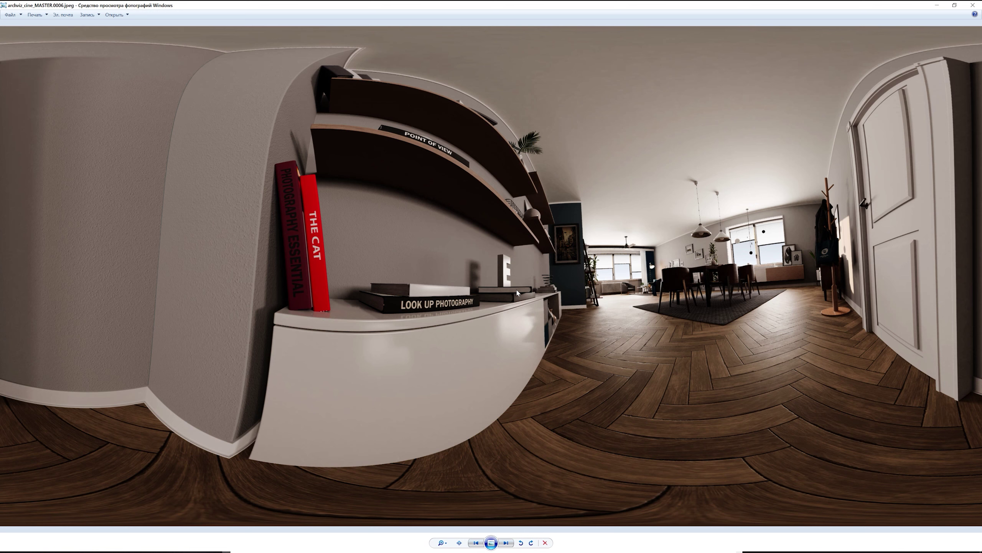
{"action": "left_click", "coordinate": [492, 543]}
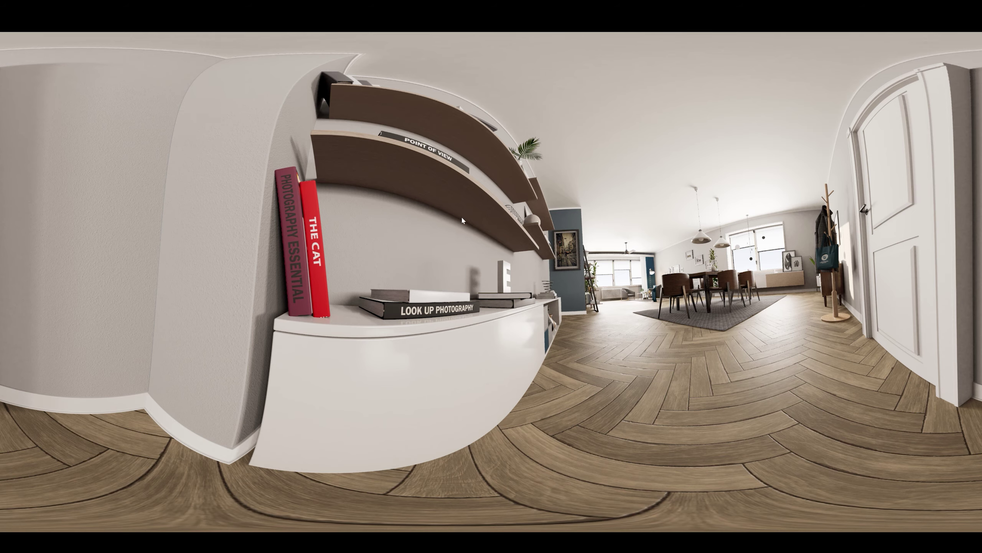
{"action": "key", "text": "Escape"}
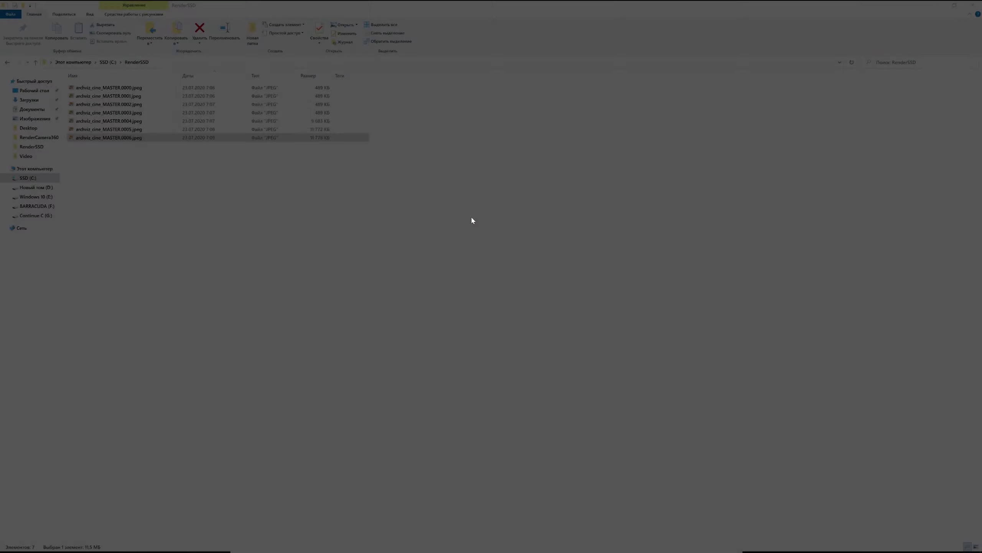
- Zoom in and pan across the panorama to the books, then close Photo Viewer
{"action": "scroll", "coordinate": [296, 242], "scroll_direction": "up", "scroll_amount": 5}
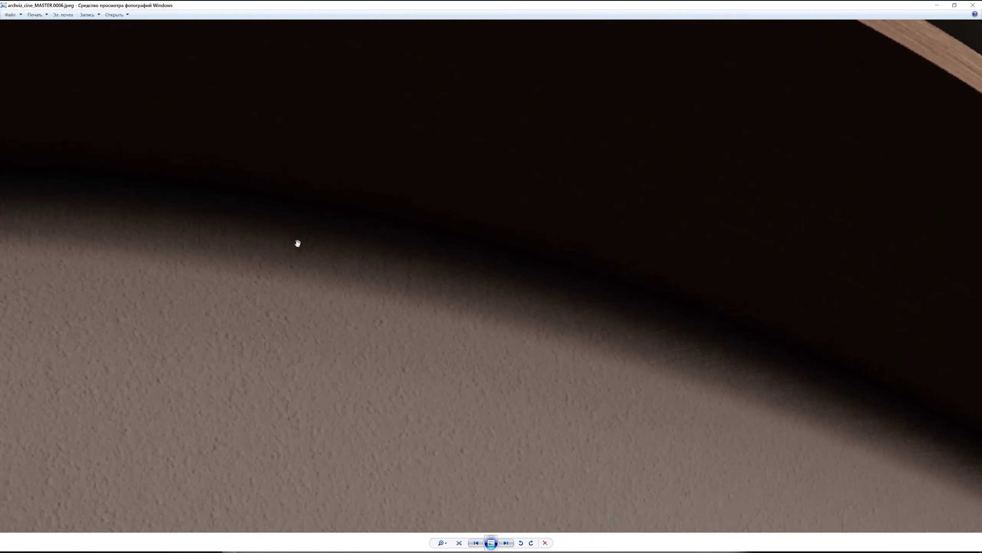
{"action": "scroll", "coordinate": [426, 288], "scroll_direction": "down", "scroll_amount": 1}
{"action": "scroll", "coordinate": [570, 340], "scroll_direction": "up", "scroll_amount": 2}
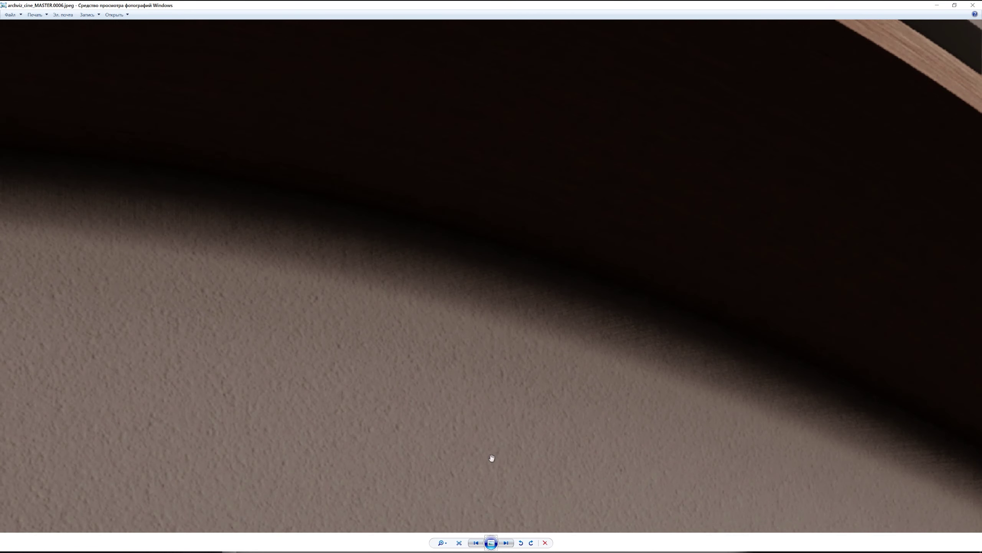
{"action": "scroll", "coordinate": [660, 309], "scroll_direction": "down", "scroll_amount": 3}
{"action": "left_click_drag", "start_coordinate": [661, 312], "coordinate": [395, 188]}
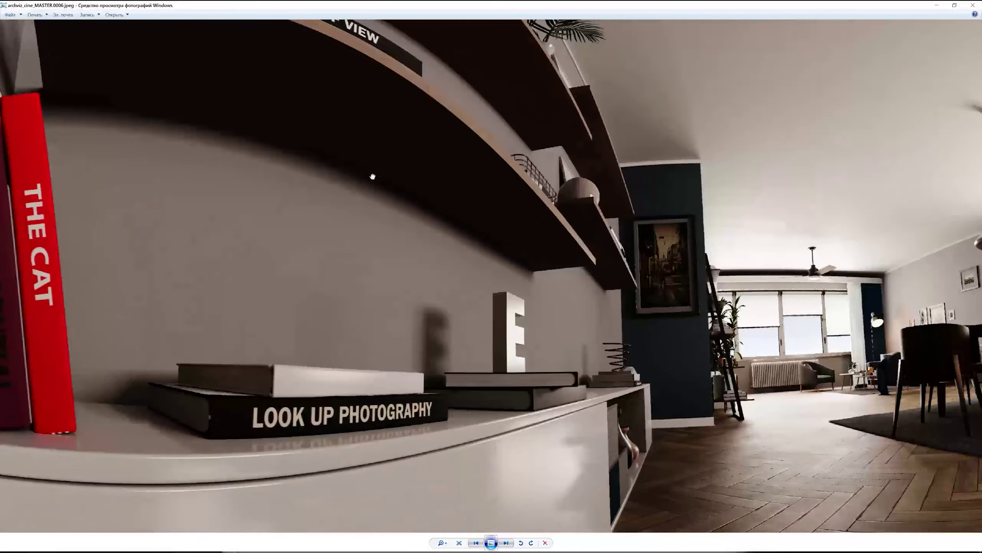
{"action": "scroll", "coordinate": [403, 331], "scroll_direction": "up", "scroll_amount": 3}
{"action": "scroll", "coordinate": [409, 233], "scroll_direction": "down", "scroll_amount": 1}
{"action": "scroll", "coordinate": [408, 232], "scroll_direction": "down", "scroll_amount": 3}
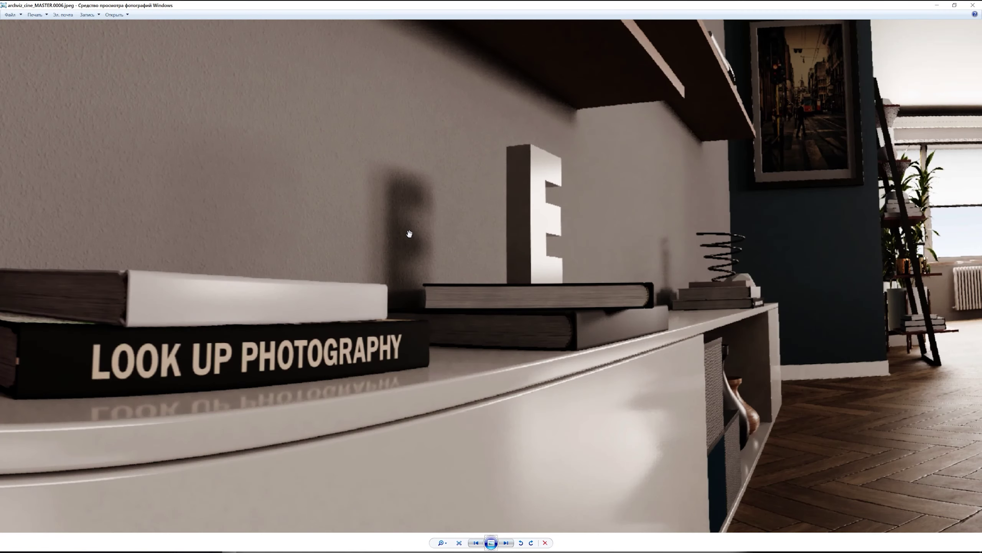
{"action": "scroll", "coordinate": [409, 234], "scroll_direction": "down", "scroll_amount": 2}
{"action": "left_click_drag", "start_coordinate": [258, 205], "coordinate": [263, 217]}
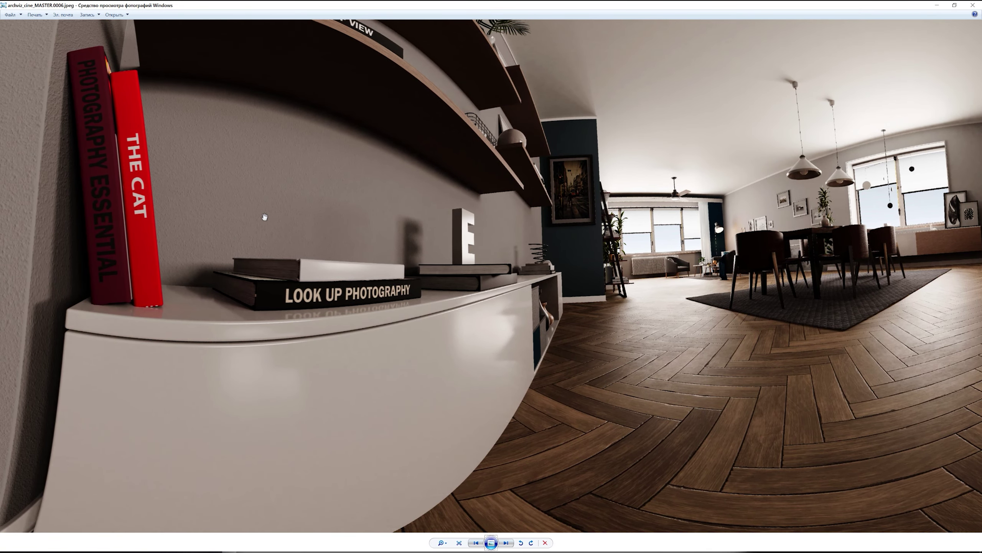
{"action": "left_click", "coordinate": [972, 5]}
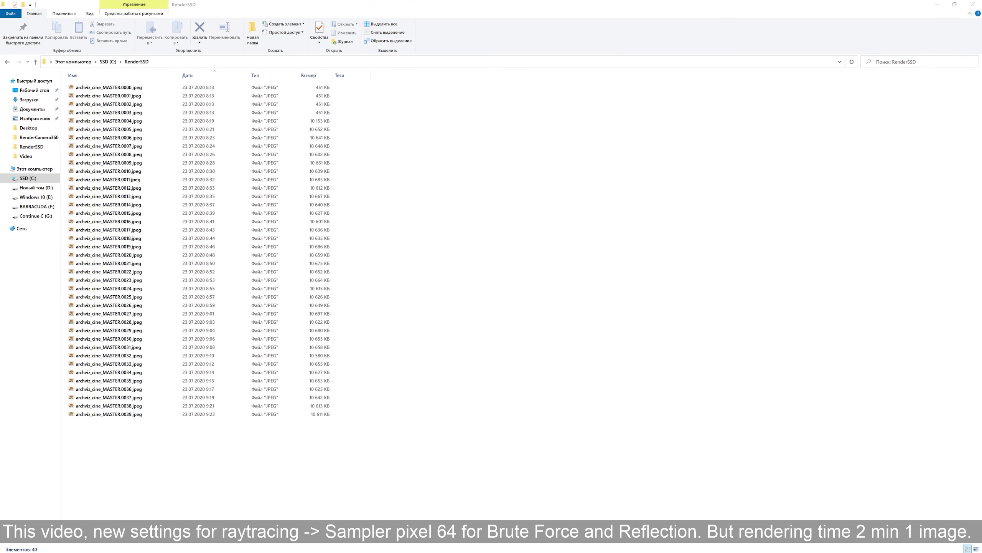
- Return to the Unreal editor and scroll through the PostProcessVolume Details panel
{"action": "left_click", "coordinate": [233, 503]}
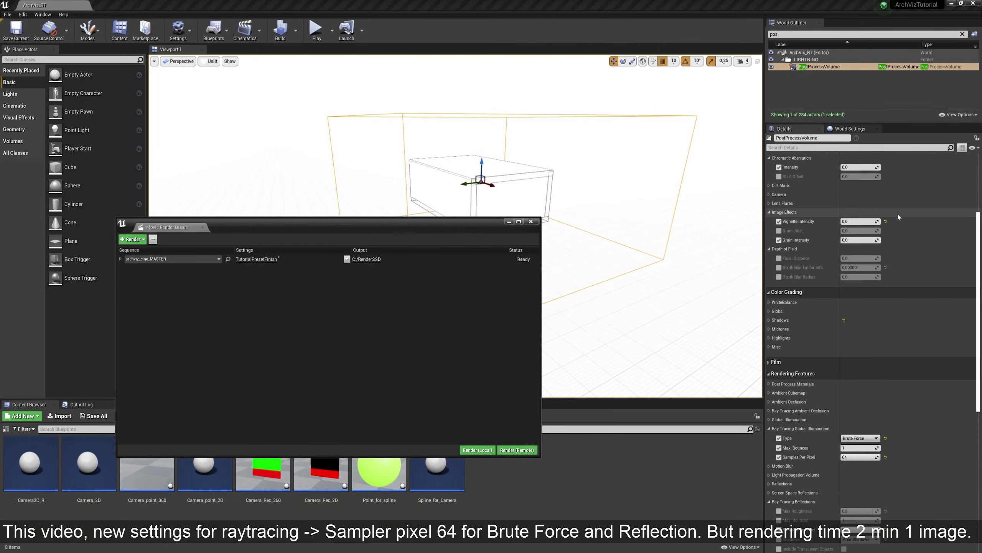
{"action": "scroll", "coordinate": [887, 182], "scroll_direction": "up", "scroll_amount": 3}
{"action": "scroll", "coordinate": [912, 260], "scroll_direction": "up", "scroll_amount": 3}
{"action": "scroll", "coordinate": [911, 259], "scroll_direction": "down", "scroll_amount": 3}
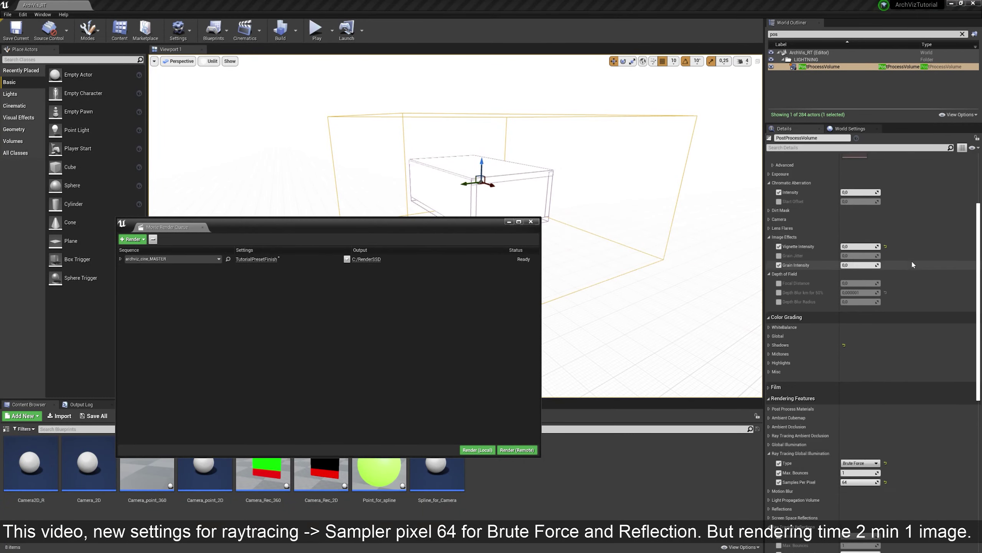
{"action": "scroll", "coordinate": [912, 260], "scroll_direction": "down", "scroll_amount": 3}
{"action": "scroll", "coordinate": [912, 260], "scroll_direction": "down", "scroll_amount": 3}
{"action": "scroll", "coordinate": [912, 260], "scroll_direction": "down", "scroll_amount": 3}
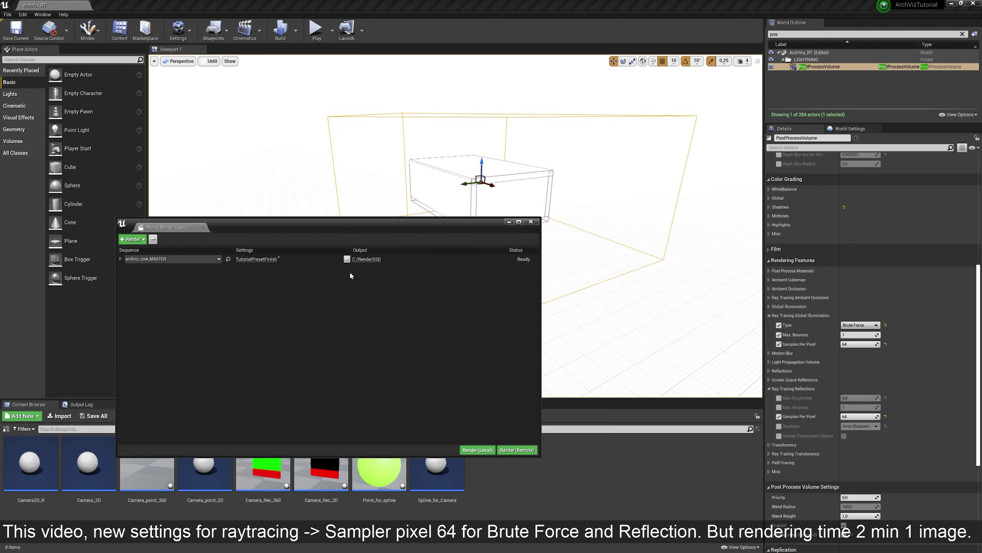
- Review TutorialPresetFinish's High Resolution and Anti-aliasing settings, close the render queue, and bring up the Notepad notes
{"action": "left_click", "coordinate": [257, 259]}
{"action": "left_click", "coordinate": [414, 246]}
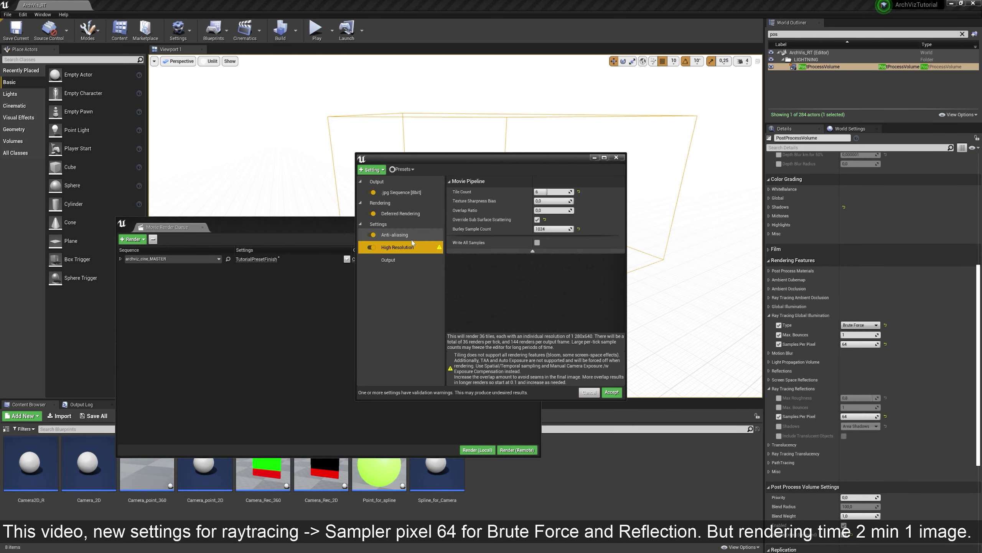
{"action": "left_click", "coordinate": [410, 237]}
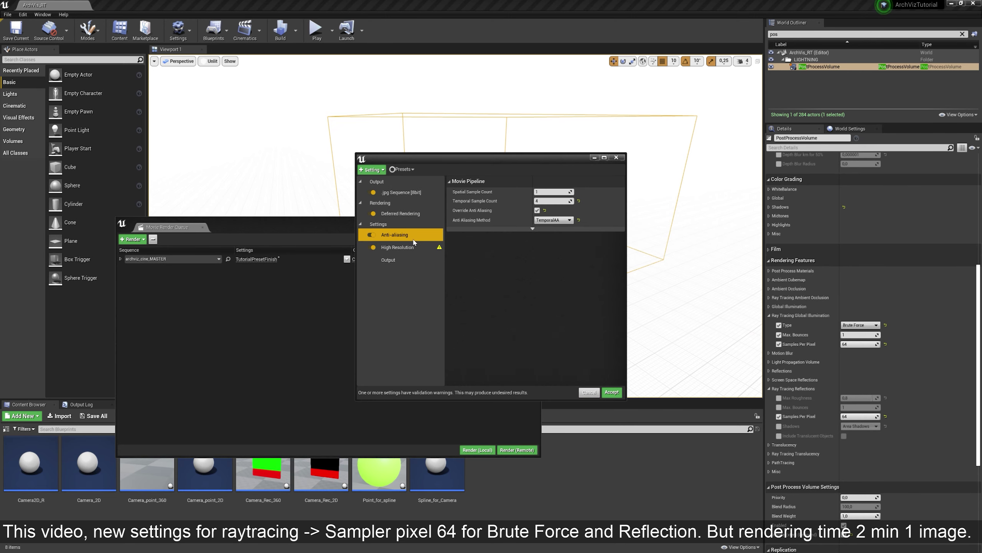
{"action": "left_click", "coordinate": [616, 157]}
{"action": "left_click", "coordinate": [535, 222]}
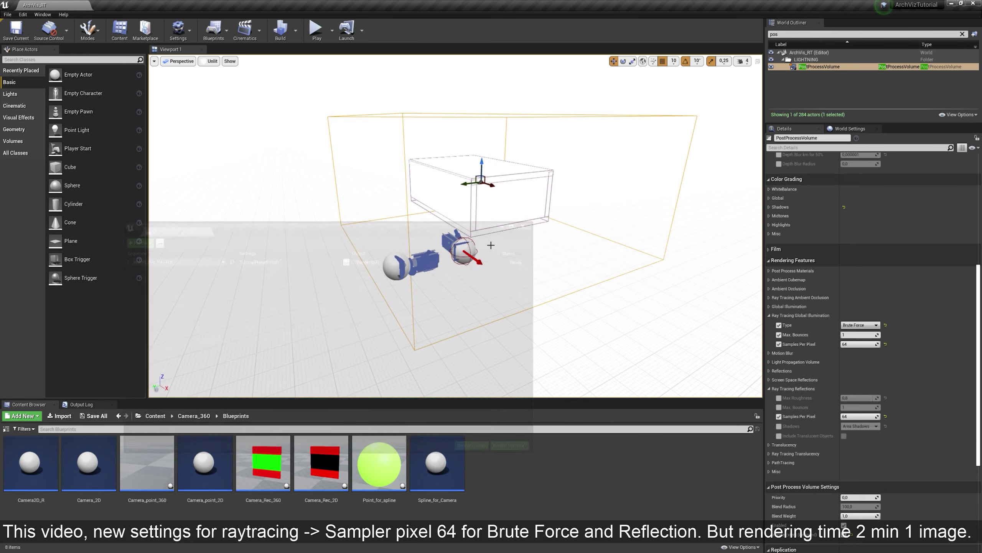
{"action": "left_click", "coordinate": [217, 543]}
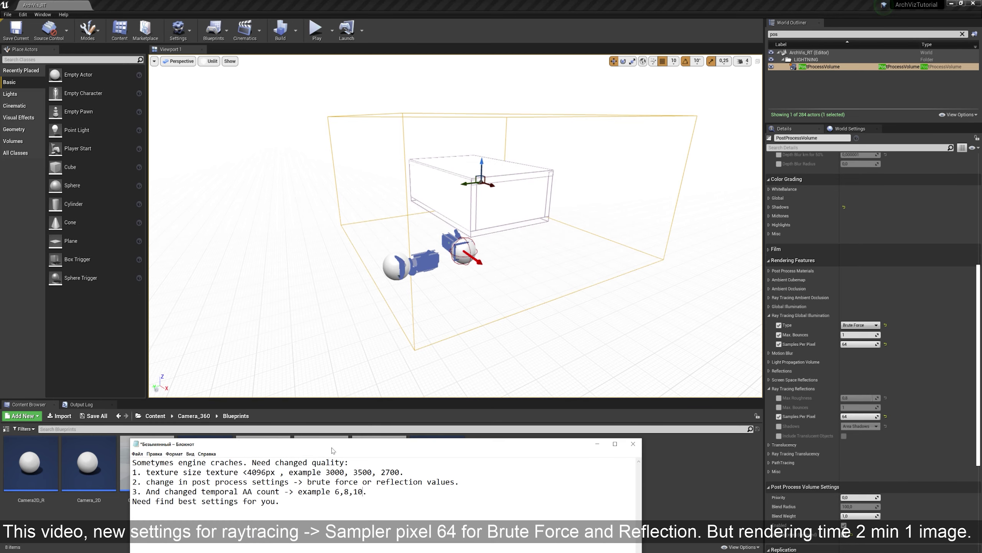
- Move the notes aside, filter the World Outliner by '360', and select Camera_Rec_360
{"action": "left_click_drag", "start_coordinate": [330, 449], "coordinate": [381, 298]}
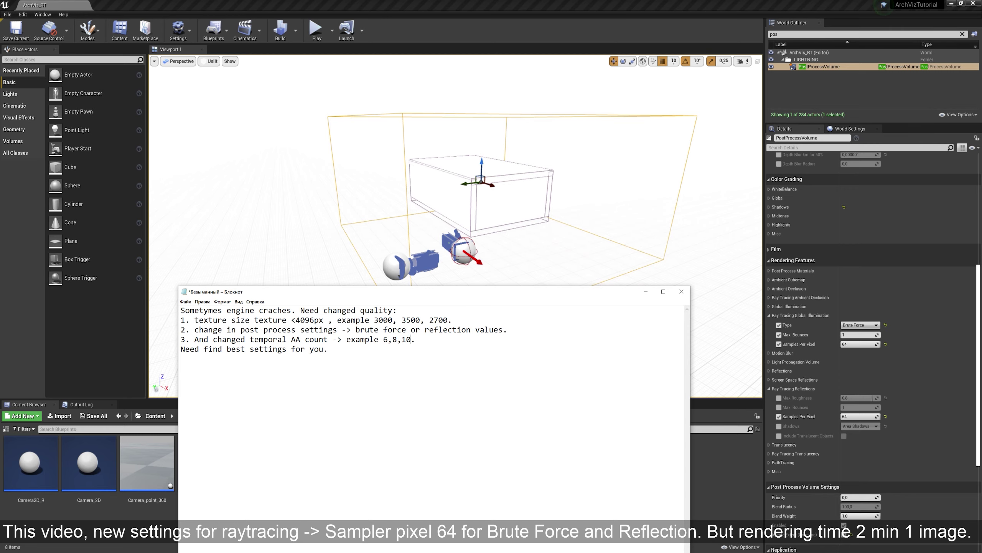
{"action": "left_click", "coordinate": [812, 34]}
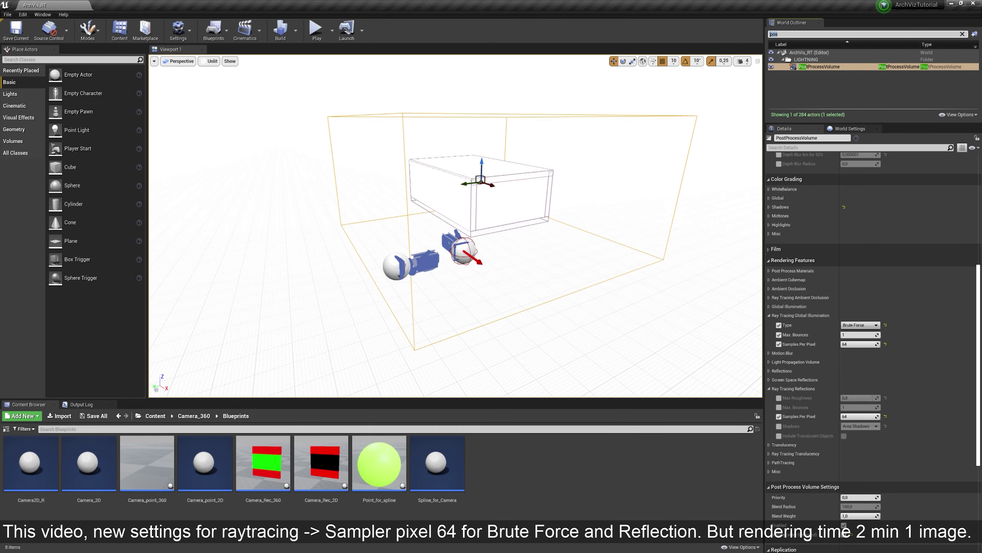
{"action": "type", "text": "360"}
{"action": "left_click", "coordinate": [811, 67]}
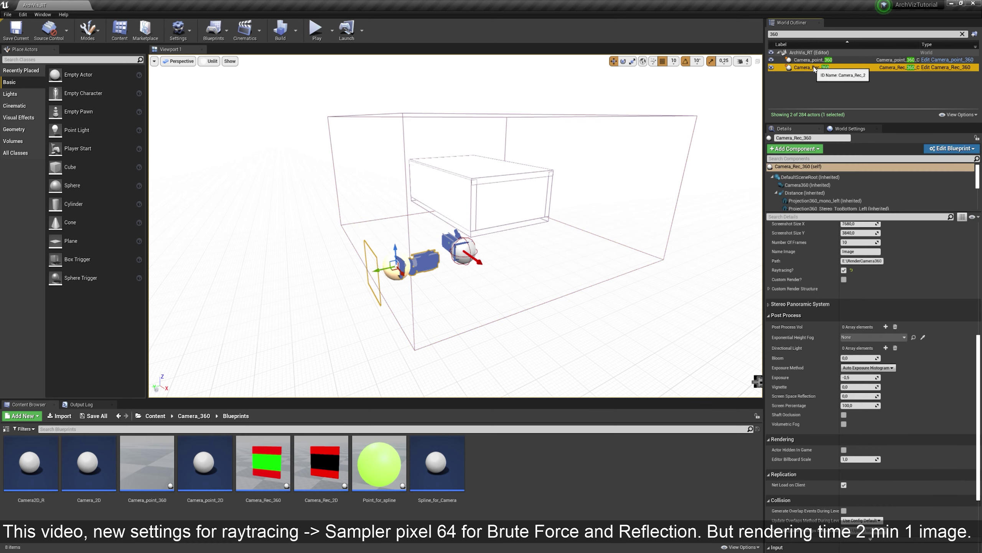
- Review the quality notes, select all their text, then close Notepad without saving
{"action": "key", "text": "alt+Tab"}
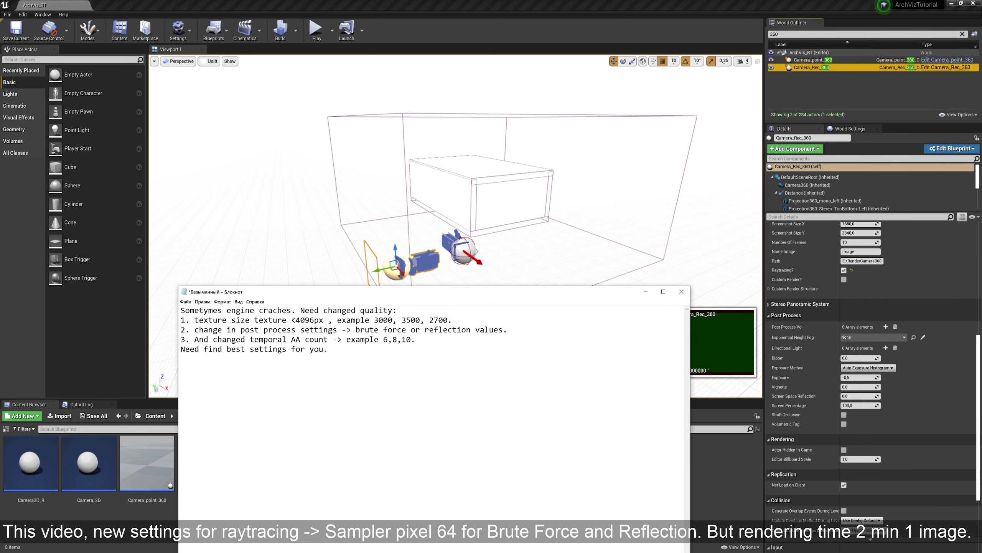
{"action": "scroll", "coordinate": [909, 280], "scroll_direction": "up", "scroll_amount": 2}
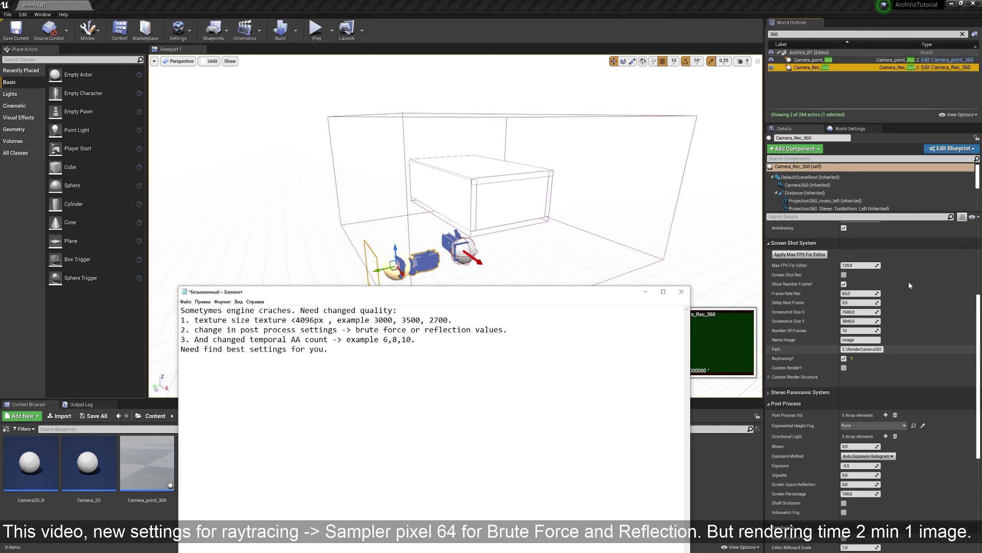
{"action": "scroll", "coordinate": [909, 280], "scroll_direction": "up", "scroll_amount": 3}
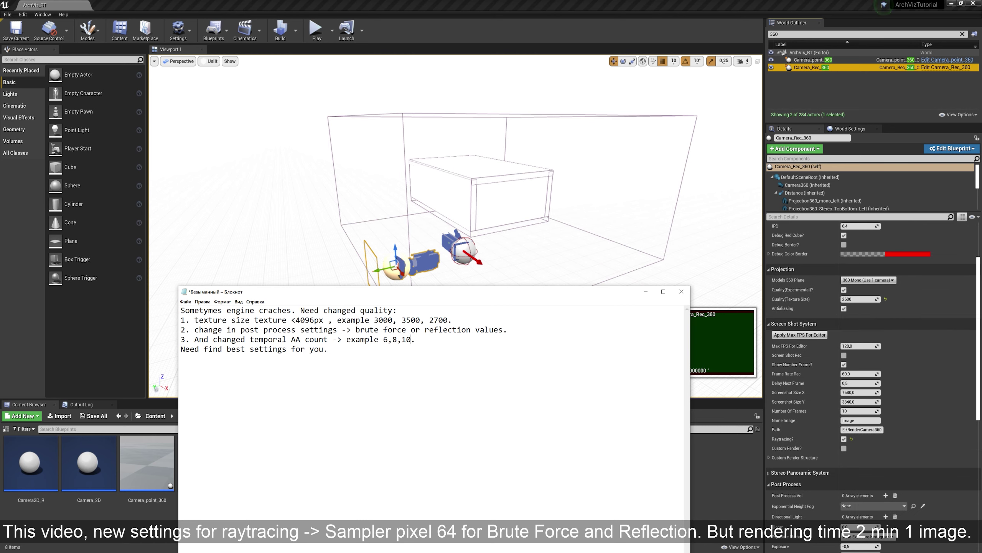
{"action": "left_click_drag", "start_coordinate": [348, 350], "coordinate": [185, 311]}
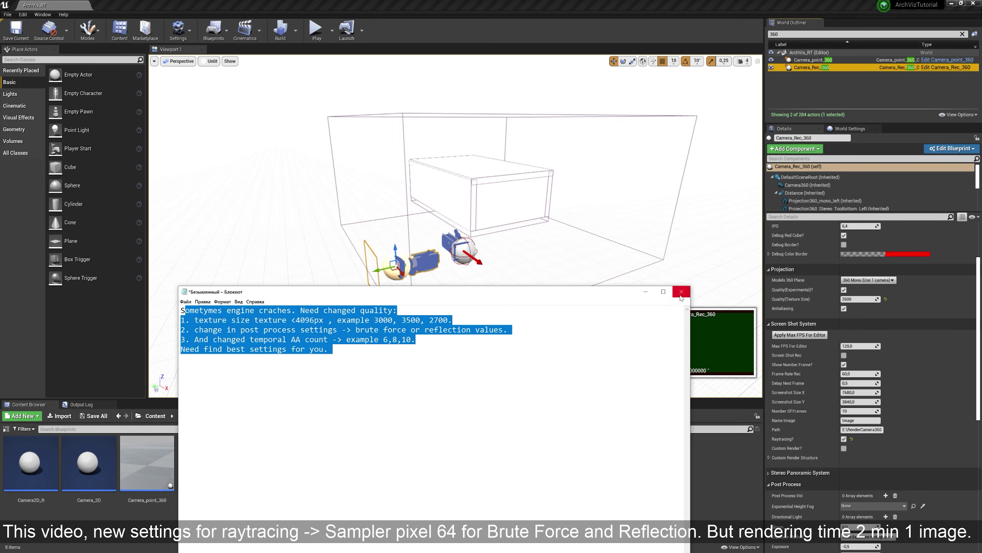
{"action": "key", "text": "ctrl+a"}
{"action": "left_click", "coordinate": [681, 291]}
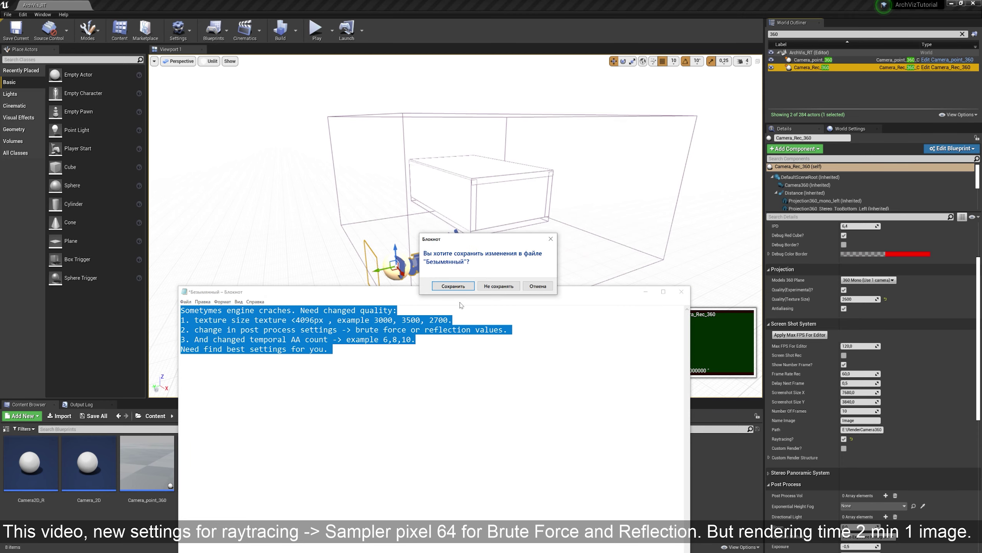
{"action": "left_click", "coordinate": [499, 287]}
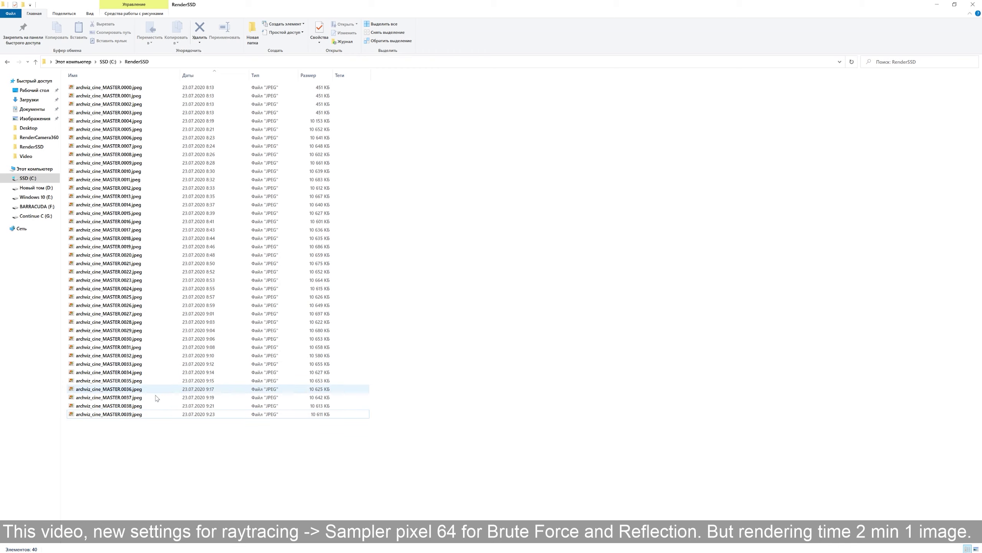
- Bring up File Explorer's RenderSSD folder with frames archviz_cine_MASTER.0000–0039
{"action": "left_click", "coordinate": [144, 416]}
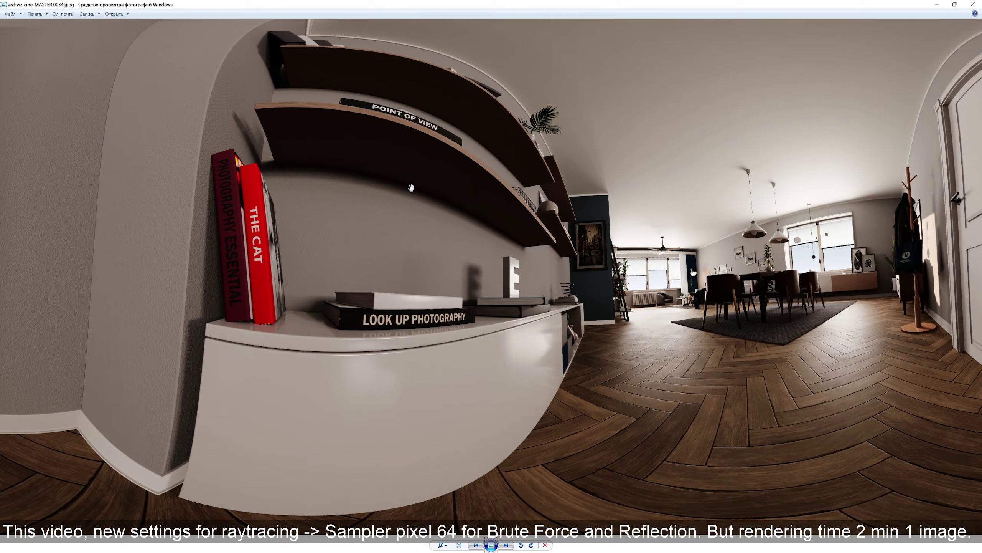
- Zoom and pan across the panorama's wall texture, red books, and the shelf with the letter E
{"action": "scroll", "coordinate": [350, 211], "scroll_direction": "up", "scroll_amount": 10}
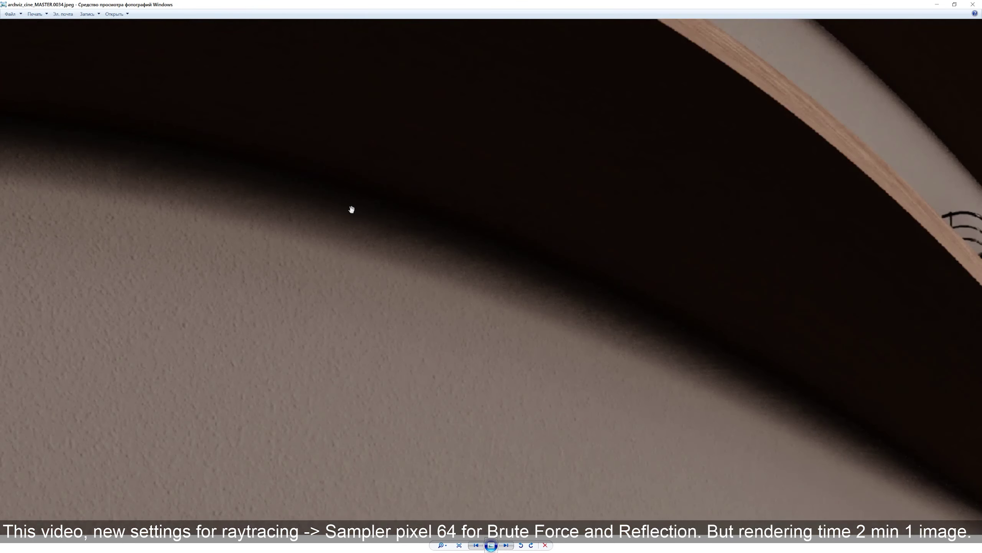
{"action": "left_click_drag", "start_coordinate": [351, 211], "coordinate": [645, 369]}
{"action": "left_click_drag", "start_coordinate": [292, 314], "coordinate": [571, 303]}
{"action": "scroll", "coordinate": [345, 248], "scroll_direction": "up", "scroll_amount": 3}
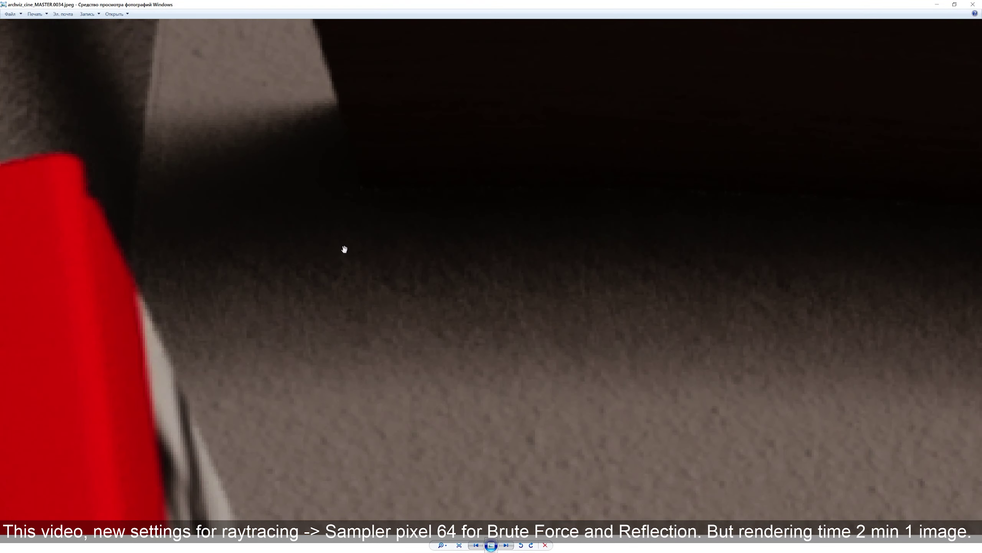
{"action": "scroll", "coordinate": [522, 325], "scroll_direction": "up", "scroll_amount": 3}
{"action": "scroll", "coordinate": [649, 246], "scroll_direction": "up", "scroll_amount": 2}
{"action": "scroll", "coordinate": [649, 246], "scroll_direction": "down", "scroll_amount": 3}
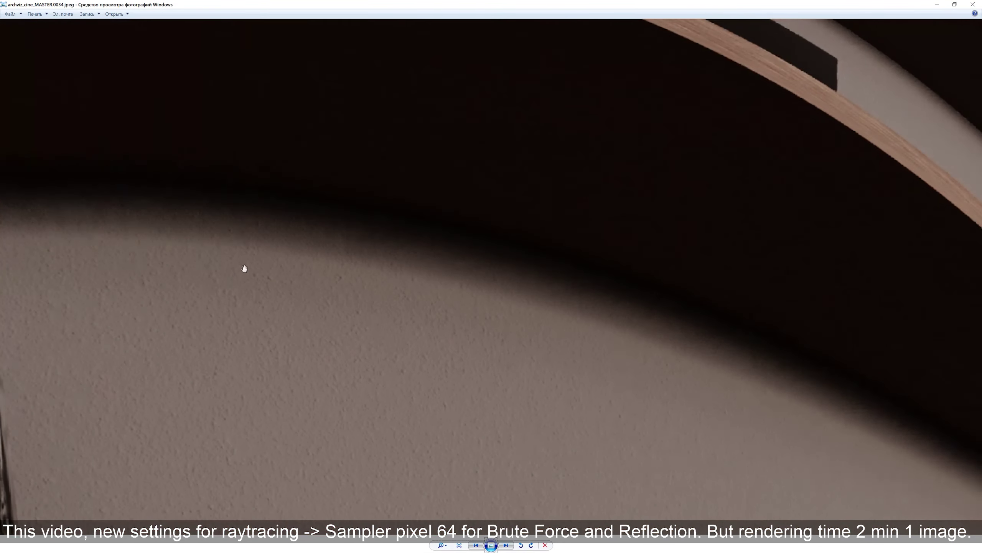
{"action": "scroll", "coordinate": [563, 302], "scroll_direction": "down", "scroll_amount": 5}
{"action": "scroll", "coordinate": [424, 291], "scroll_direction": "up", "scroll_amount": 5}
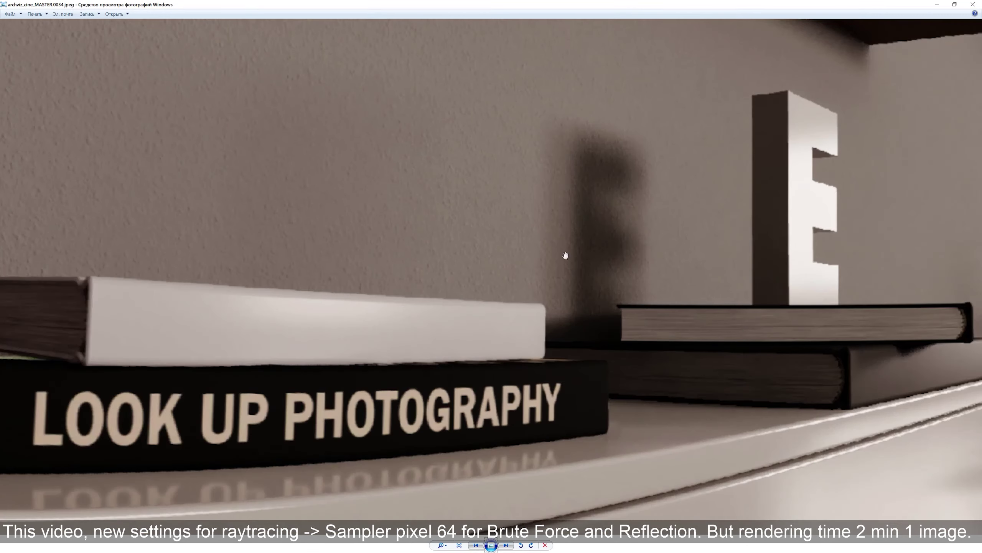
{"action": "left_click_drag", "start_coordinate": [566, 257], "coordinate": [462, 306]}
{"action": "left_click", "coordinate": [972, 5]}
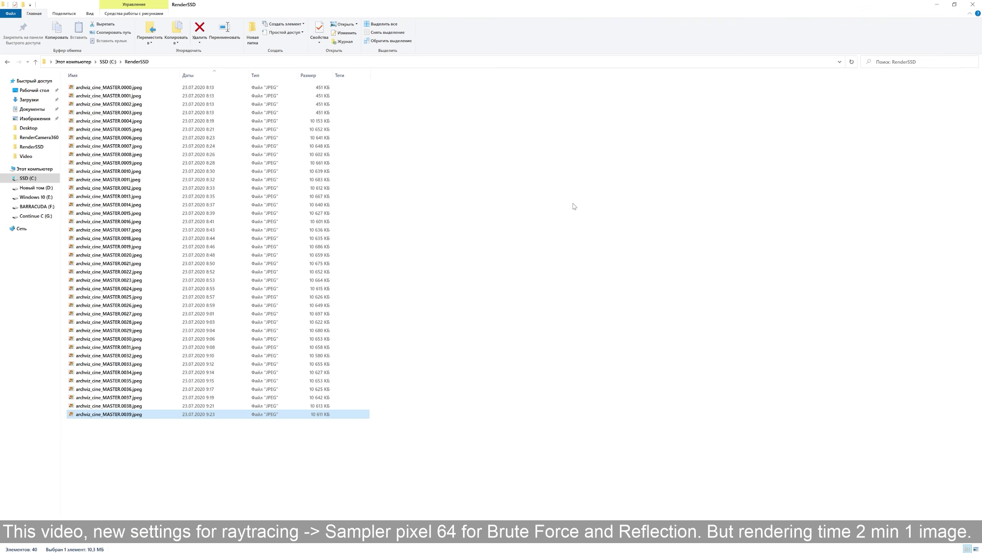
{"action": "left_click", "coordinate": [216, 406]}
{"action": "left_click", "coordinate": [218, 398]}
{"action": "left_click", "coordinate": [219, 389]}
{"action": "left_click", "coordinate": [218, 381]}
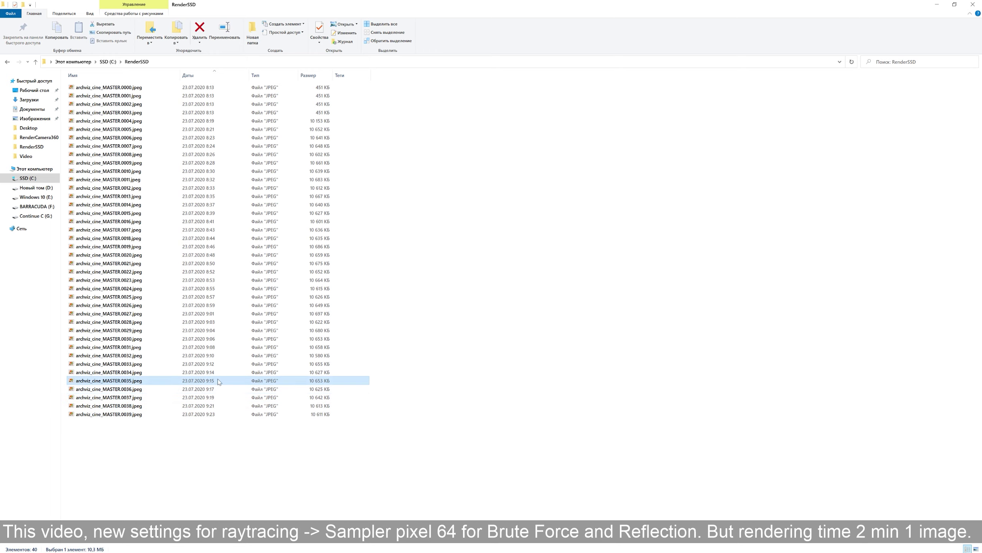
{"action": "left_click", "coordinate": [432, 379]}
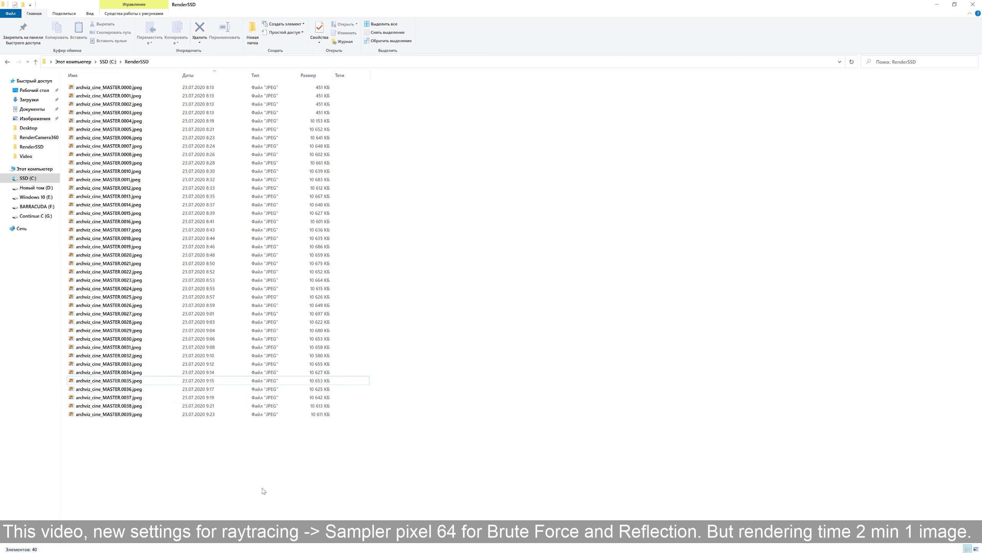